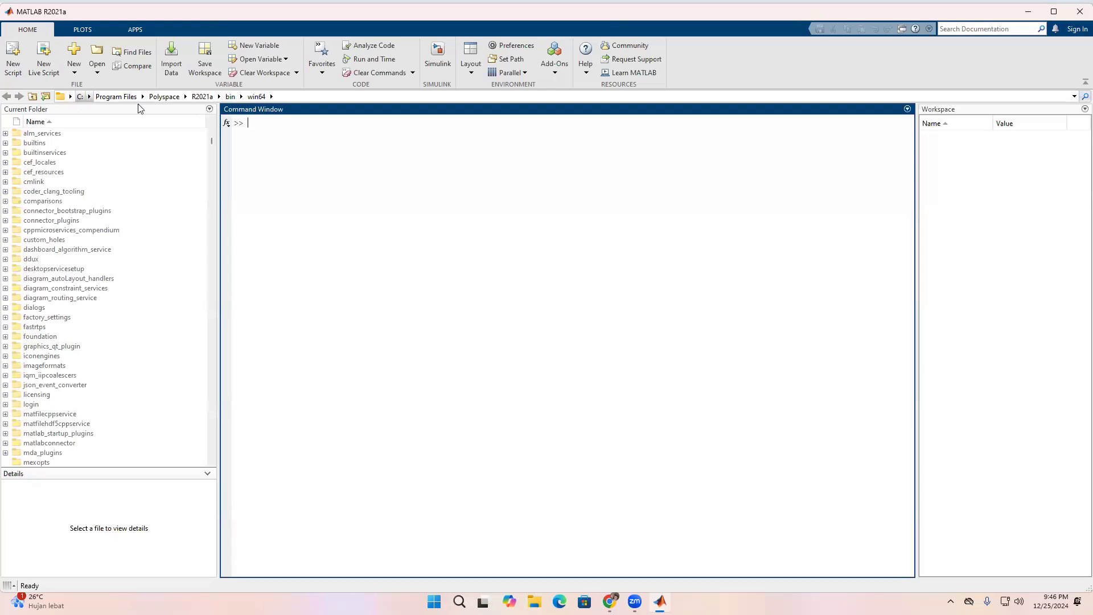
# - Make C:\ZMAP\zmap7-master the current folder and look through its files for zmap.m
pyautogui.click(82, 98)
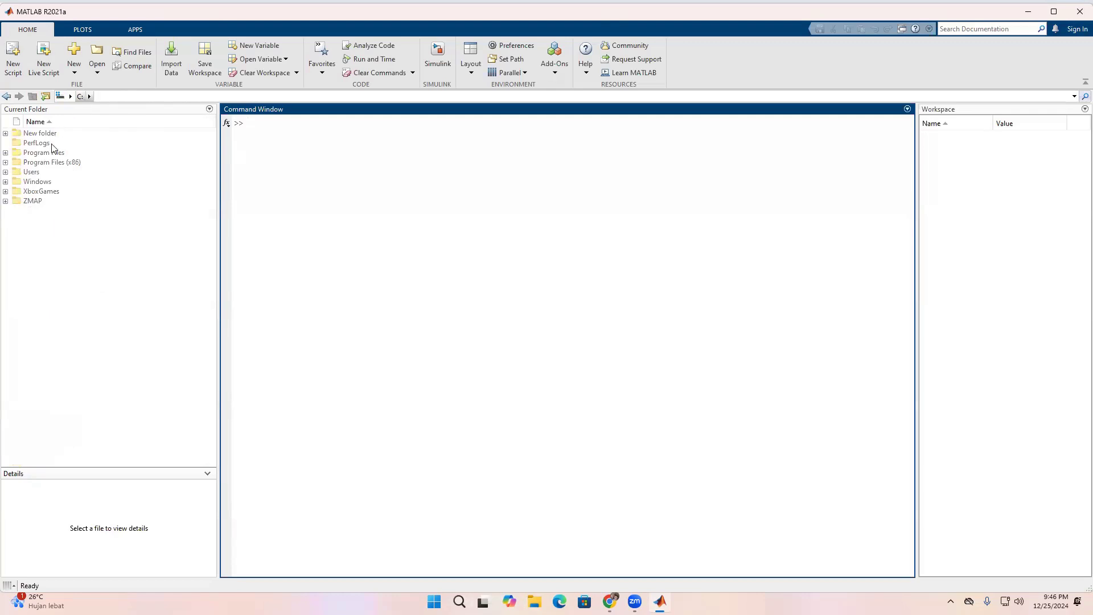
pyautogui.click(6, 201)
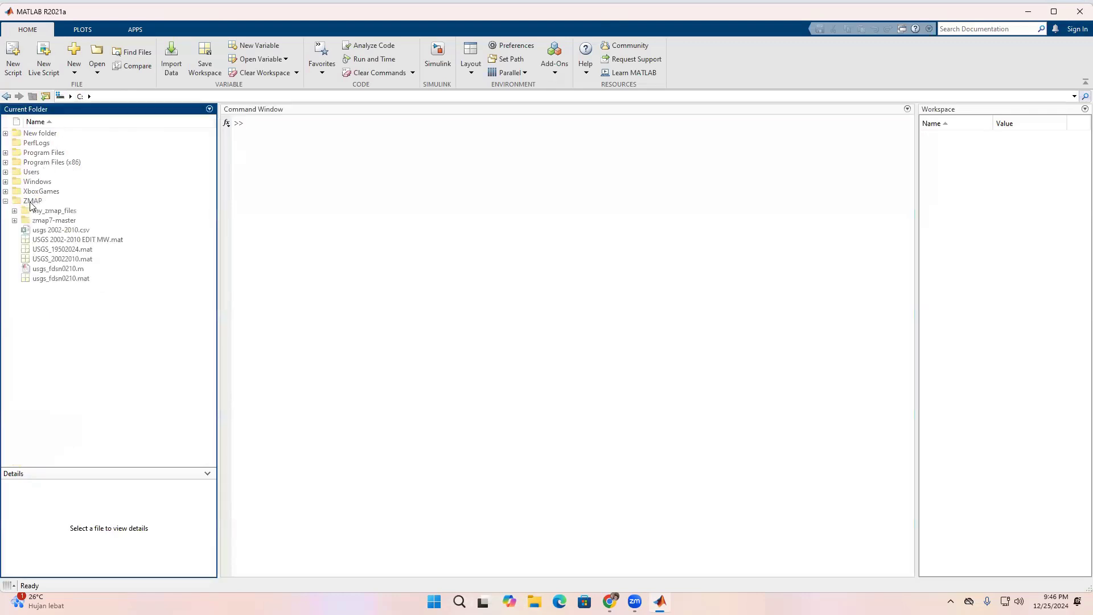
pyautogui.doubleClick(40, 222)
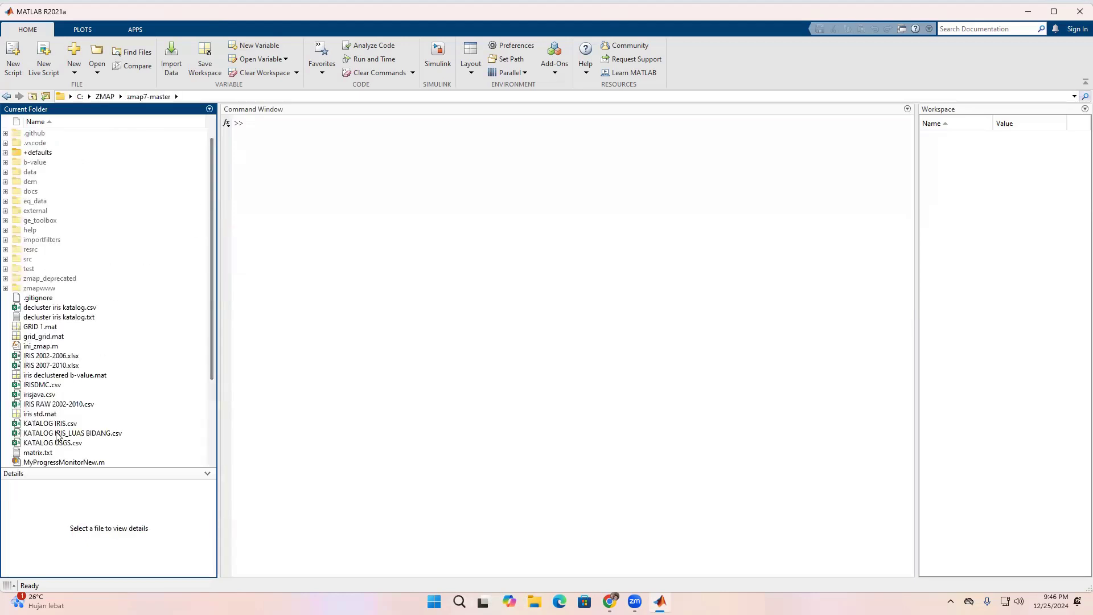
pyautogui.scroll(-2, 60, 435)
pyautogui.scroll(2, 62, 370)
pyautogui.scroll(-4, 54, 351)
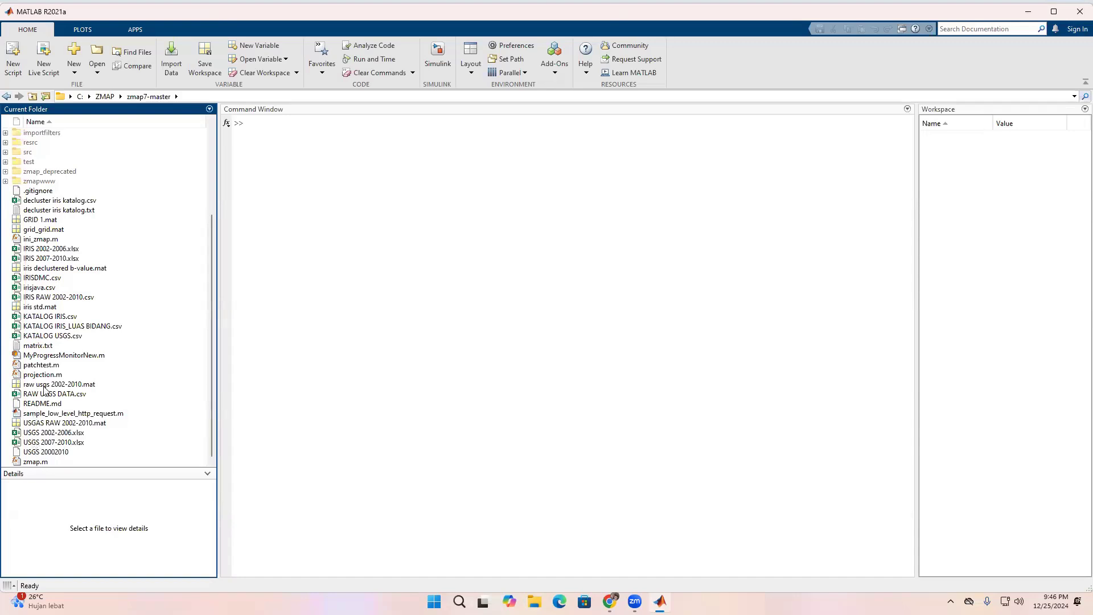
# - Run the zmap command, decline opening the previous catalog, and maximize the ZMAP main window
pyautogui.click(277, 129)
pyautogui.write('zm')
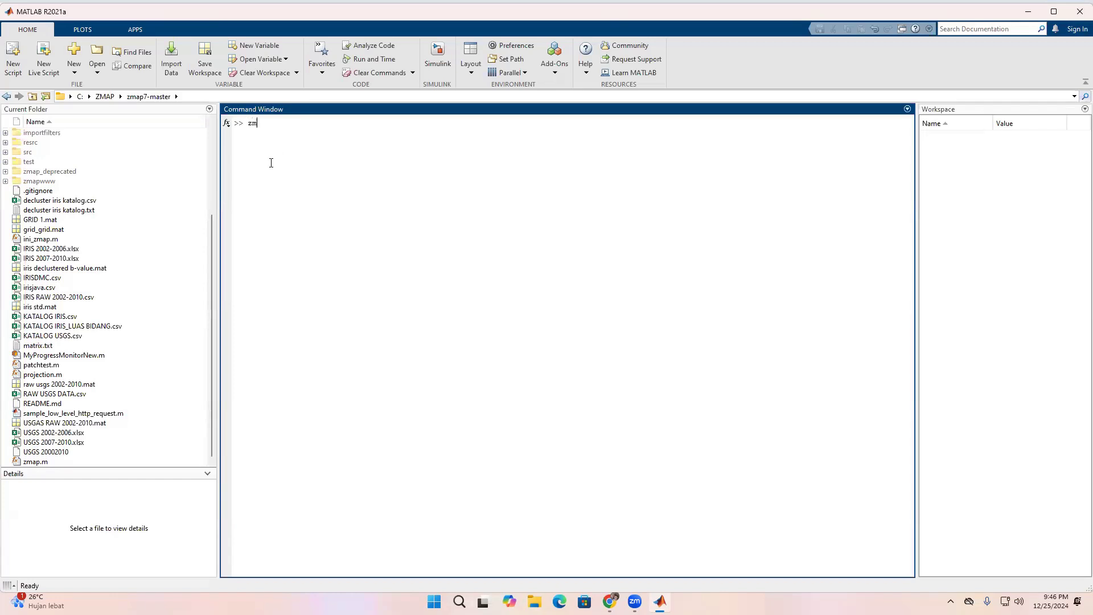
pyautogui.write('ap')
pyautogui.press('Return')
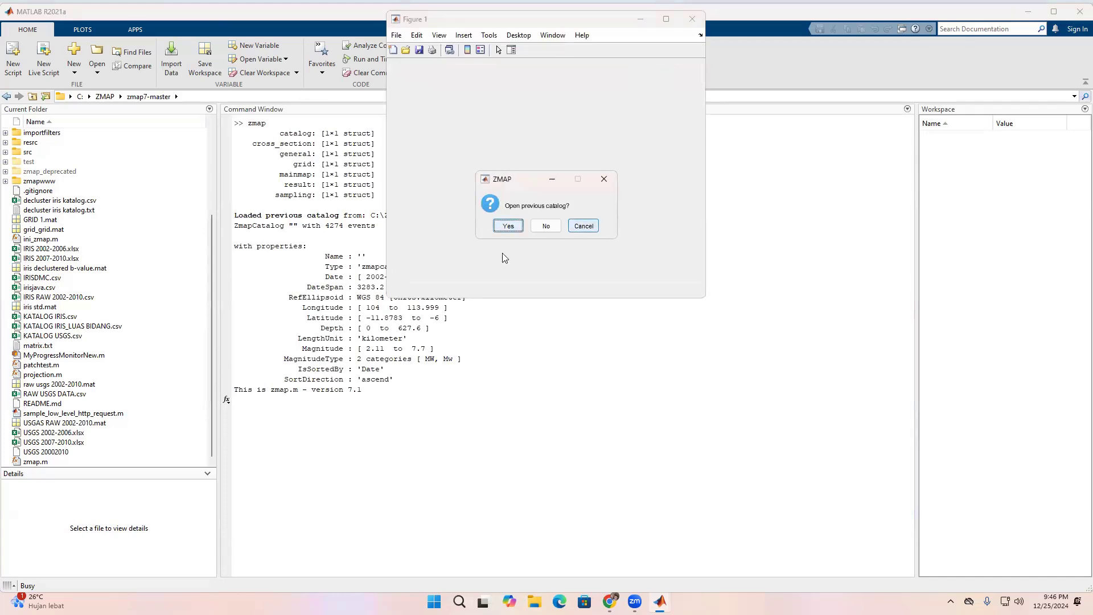
pyautogui.click(550, 227)
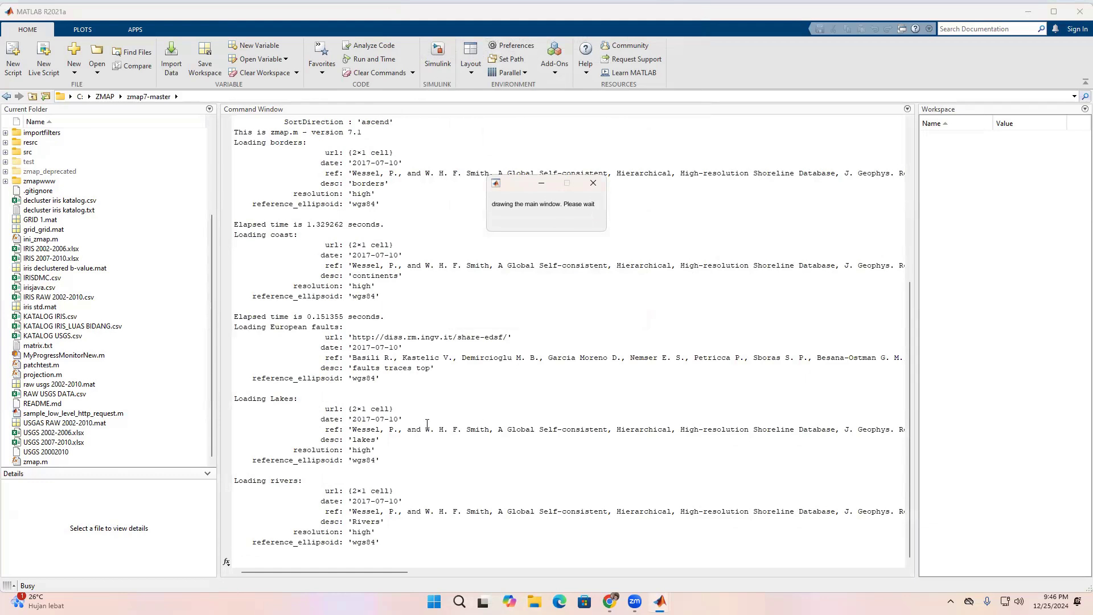
pyautogui.moveTo(663, 594)
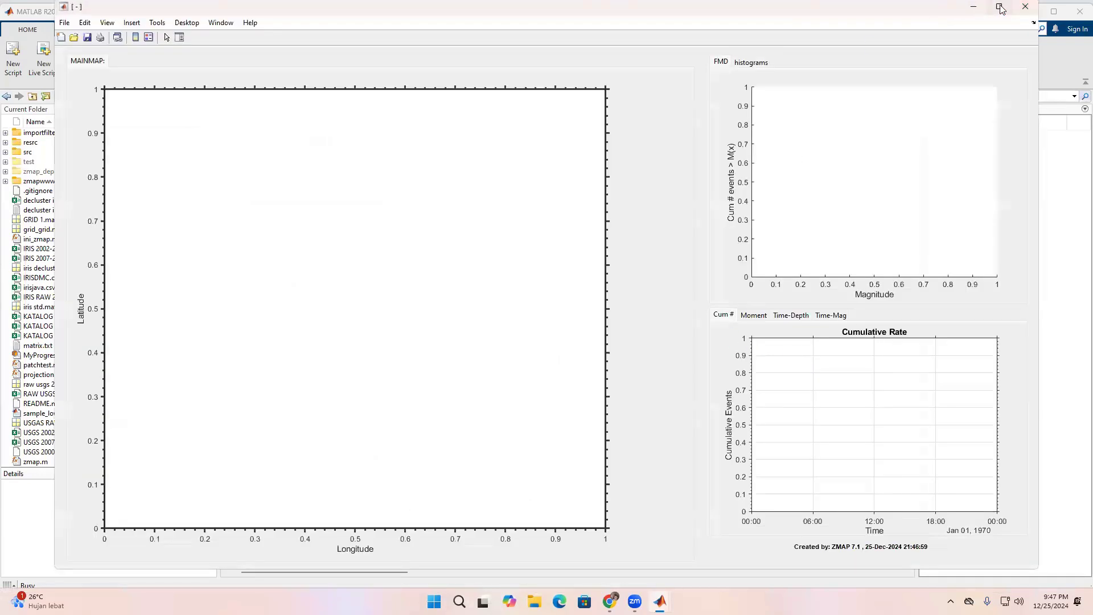
pyautogui.click(998, 6)
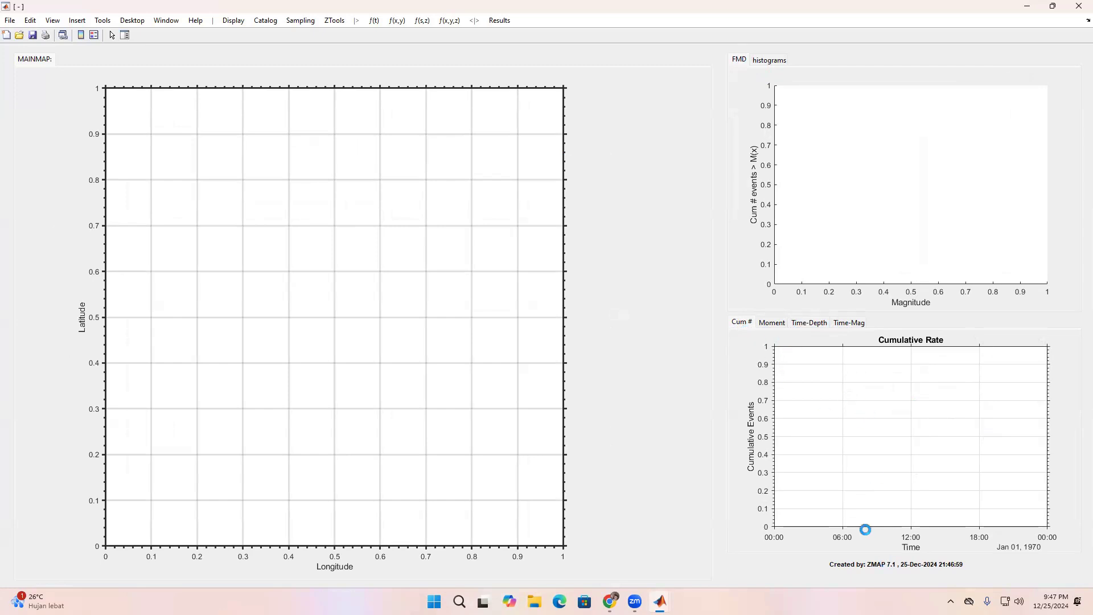
# - Start a catalog import from the FDSN webservice with IRISDMC as provider and data1 as catalog name
pyautogui.click(274, 23)
pyautogui.moveTo(271, 38)
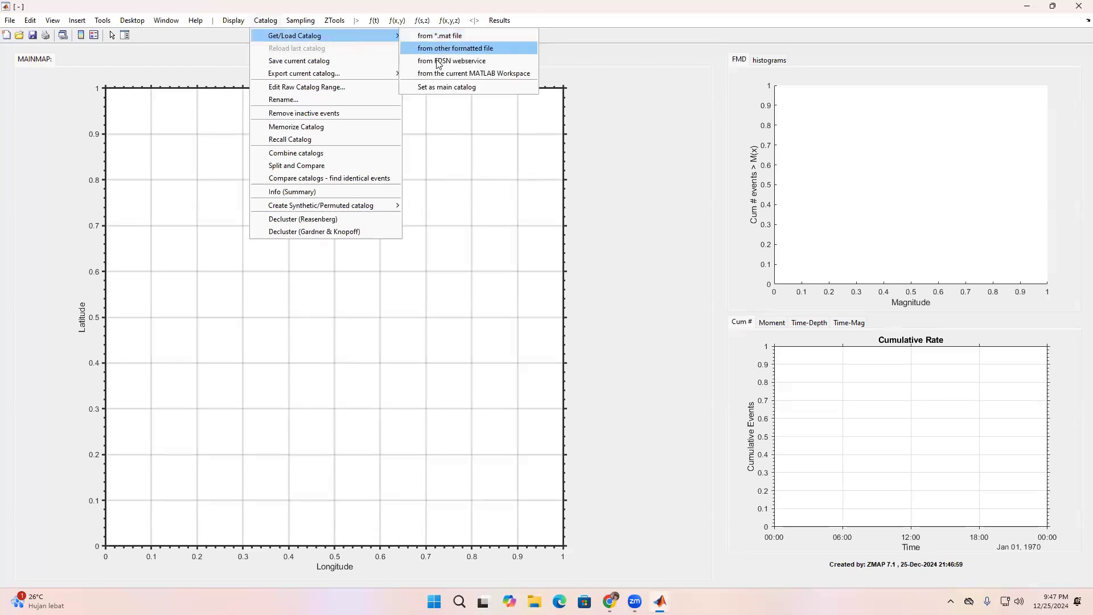
pyautogui.click(436, 60)
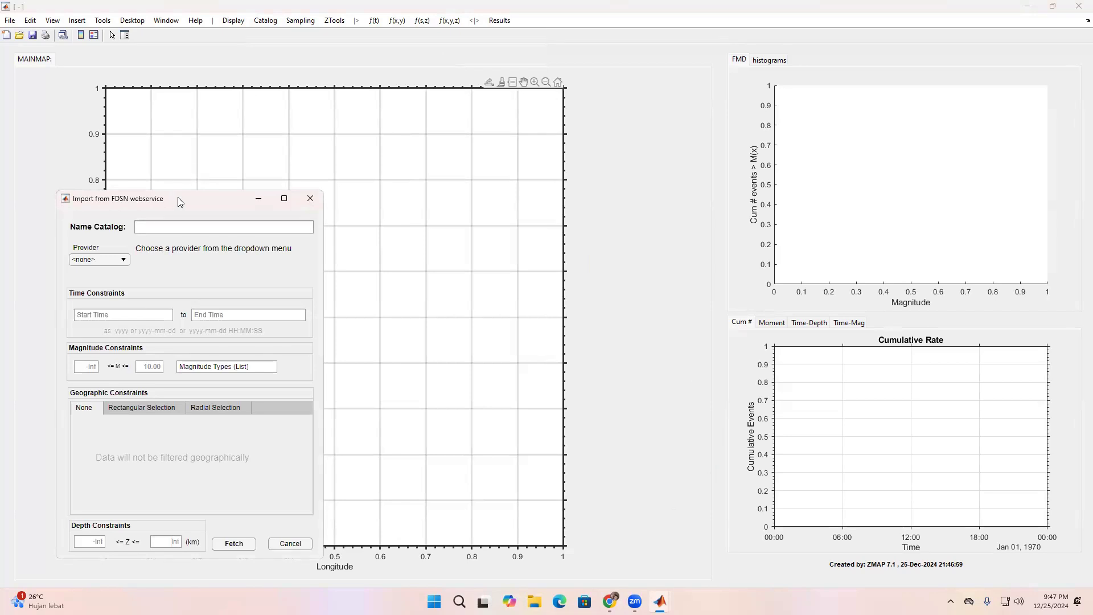
pyautogui.moveTo(178, 197); pyautogui.dragTo(426, 159)
pyautogui.click(429, 188)
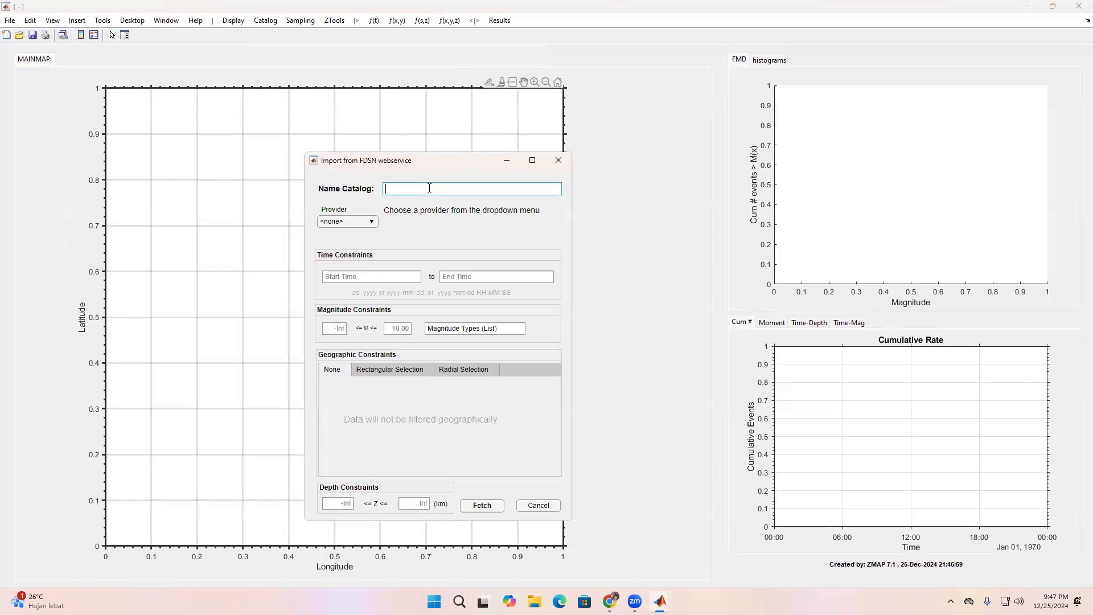
pyautogui.click(362, 228)
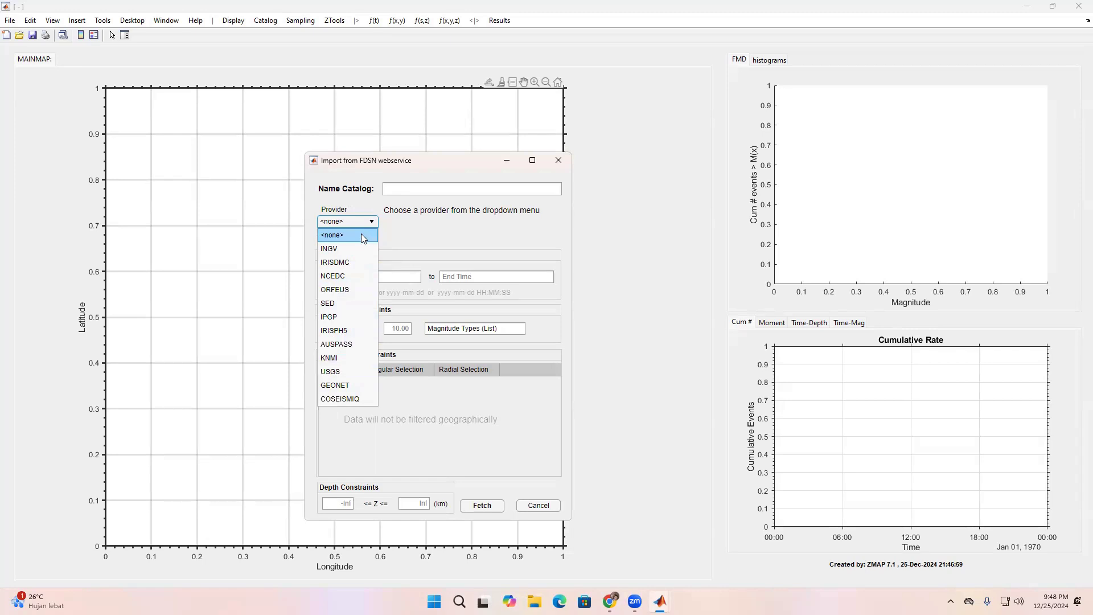
pyautogui.click(344, 264)
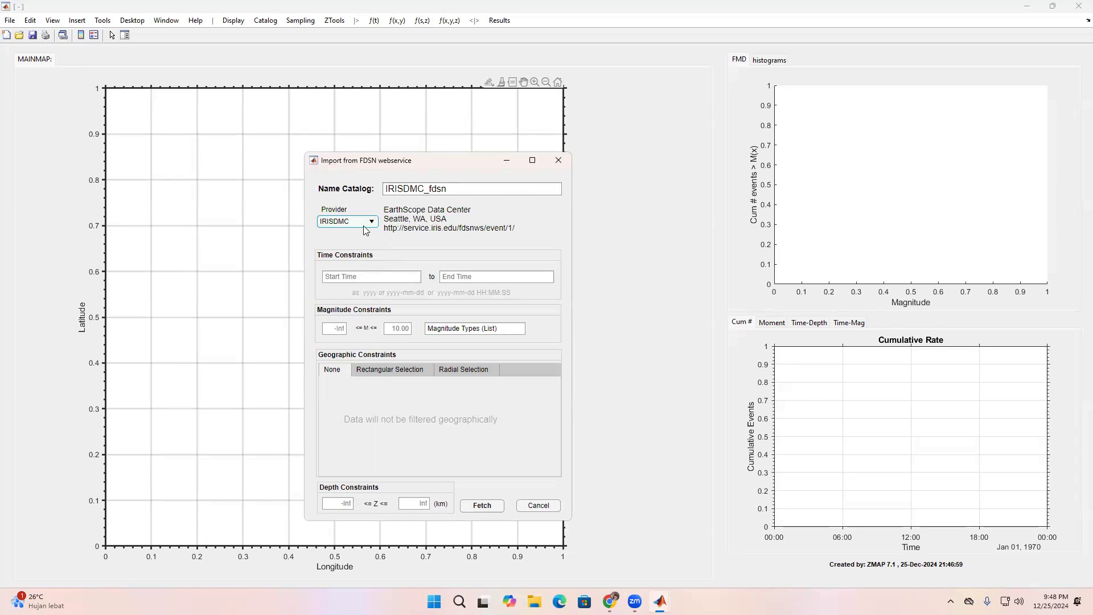
pyautogui.moveTo(453, 188); pyautogui.dragTo(373, 196)
pyautogui.write('data1')
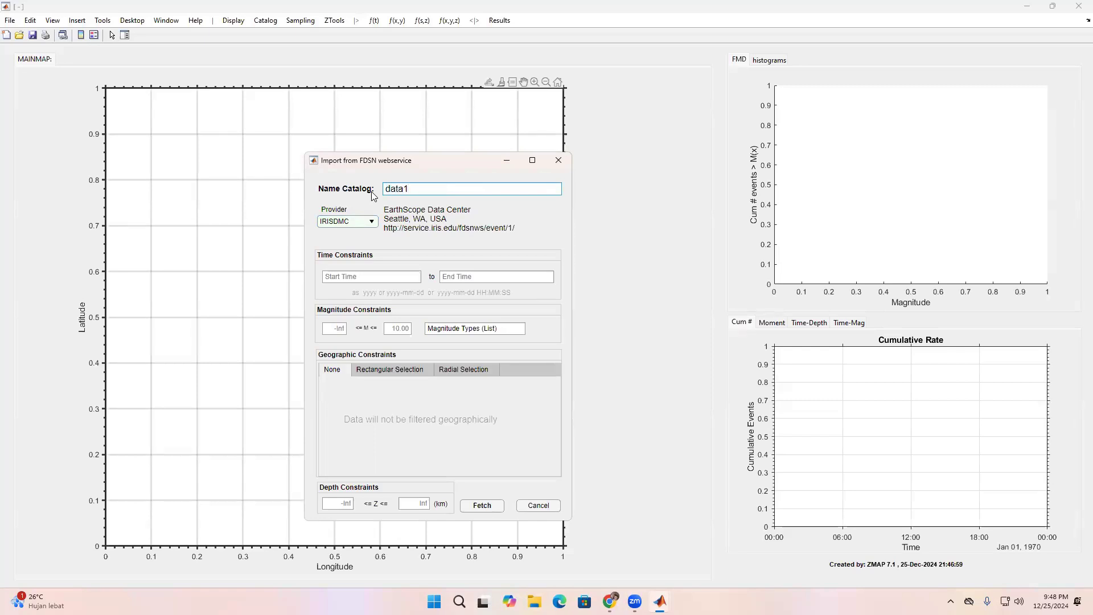
# - Constrain the import to 2002-01-01 through 2010-12-31 and set the minimum magnitude to 3
pyautogui.click(394, 280)
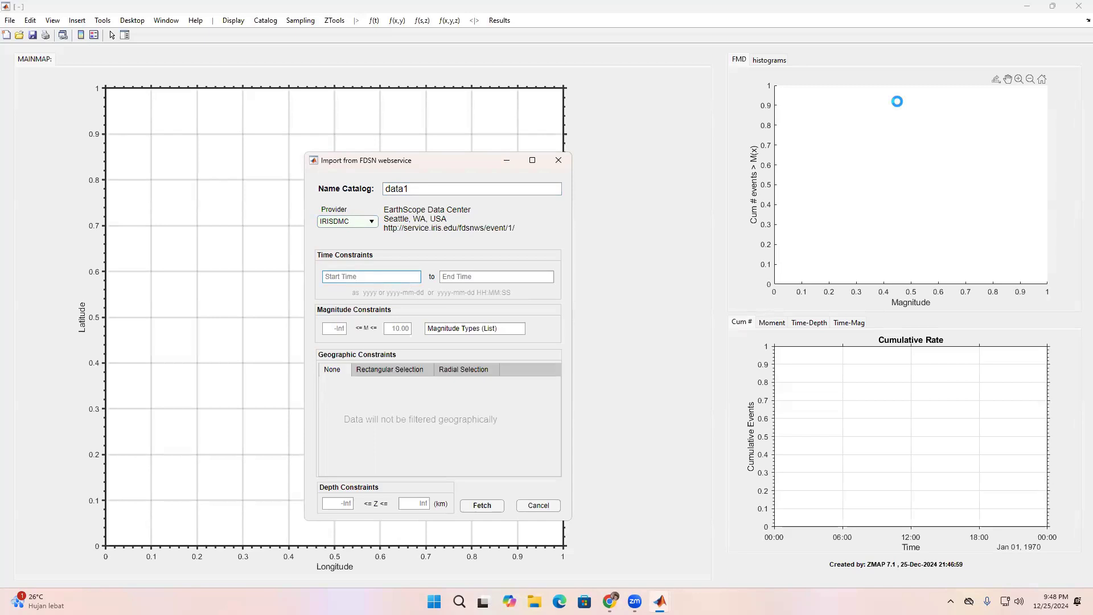
pyautogui.press('BackSpace')
pyautogui.press('BackSpace')
pyautogui.press('BackSpace')
pyautogui.press('BackSpace')
pyautogui.press('BackSpace')
pyautogui.press('BackSpace')
pyautogui.press('BackSpace')
pyautogui.press('BackSpace')
pyautogui.press('BackSpace')
pyautogui.write('200')
pyautogui.press('Tab')
pyautogui.write('2010')
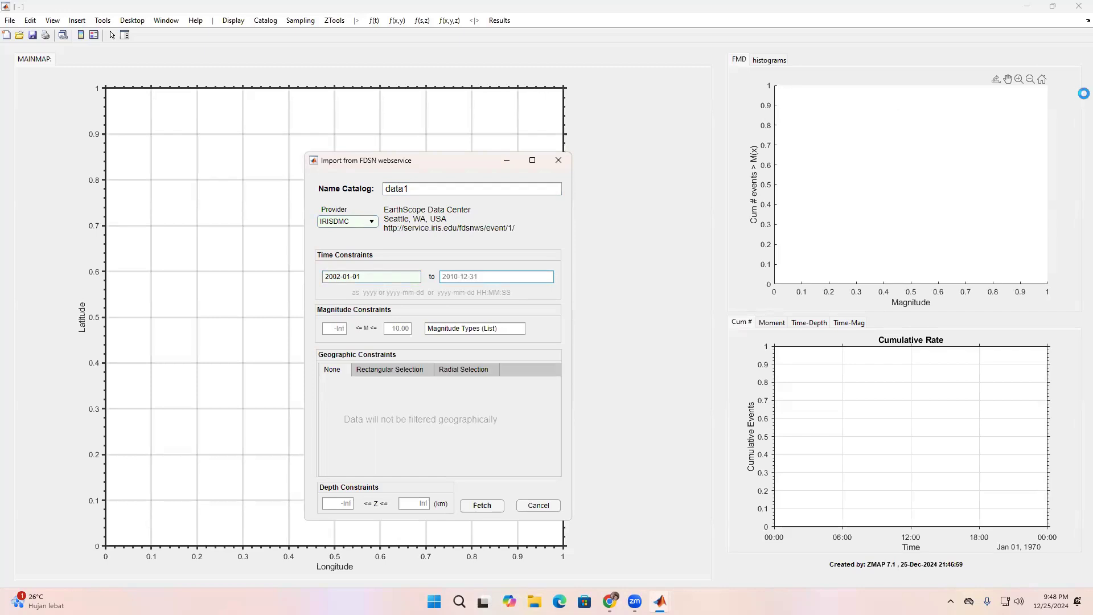
pyautogui.click(337, 327)
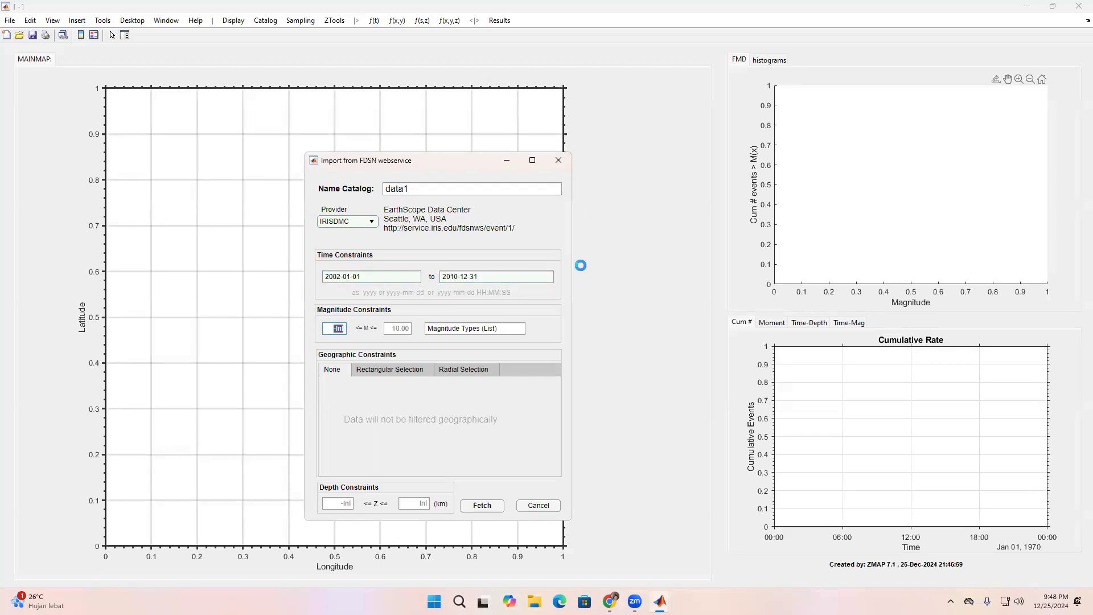
pyautogui.write('3')
# - Restrict the import to a rectangular area with north -6, west 104, east 114 and south -12
pyautogui.click(390, 371)
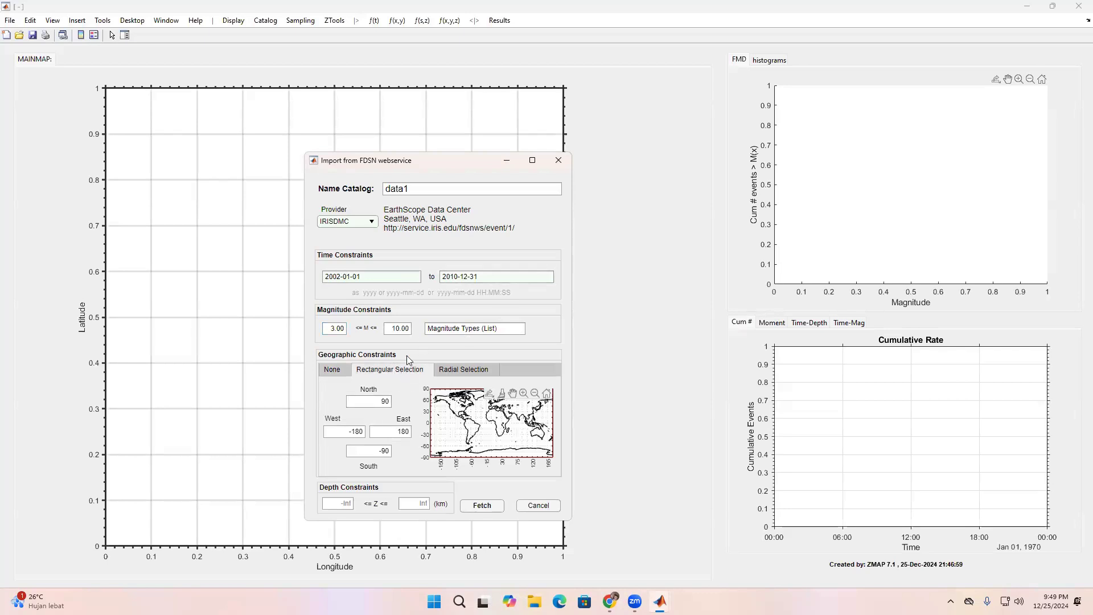
pyautogui.click(376, 401)
pyautogui.press('BackSpace')
pyautogui.click(358, 434)
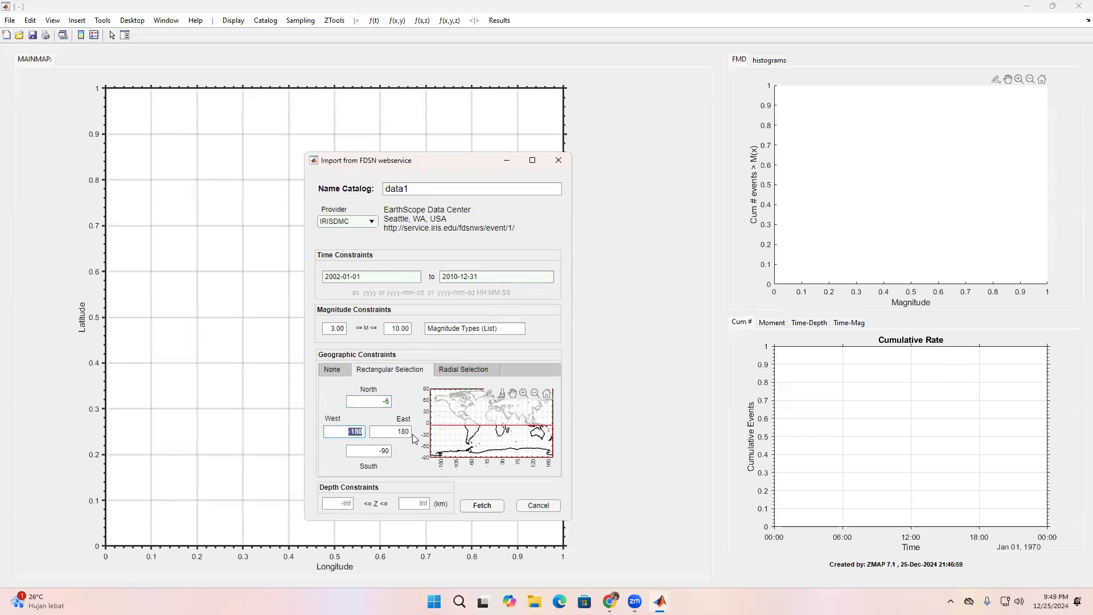
pyautogui.write('10')
pyautogui.press('Tab')
pyautogui.write('1')
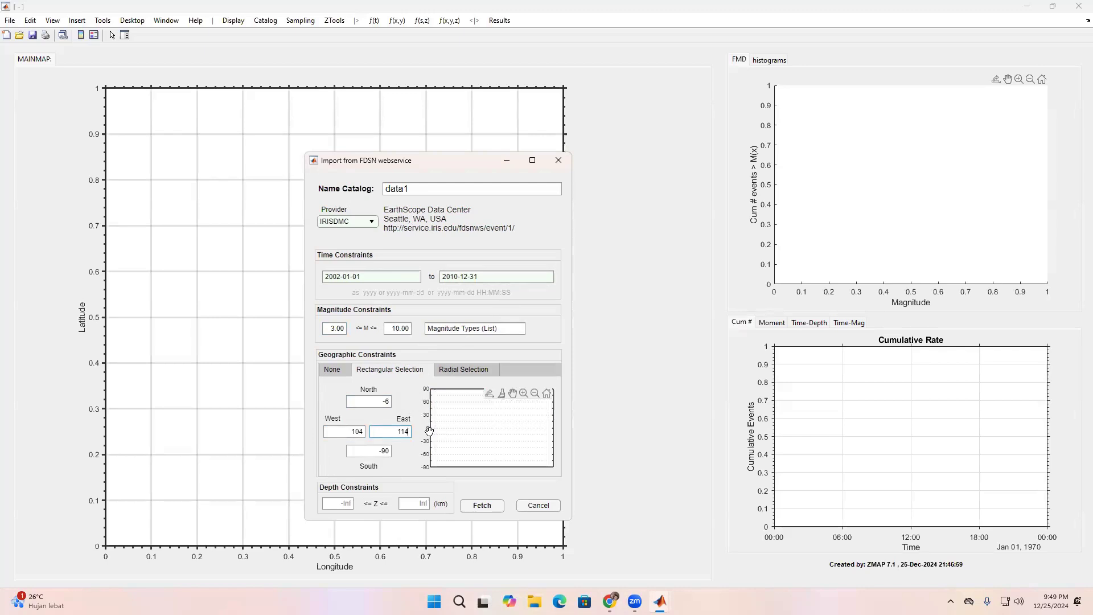
pyautogui.press('Tab')
pyautogui.press('BackSpace')
pyautogui.write('-12')
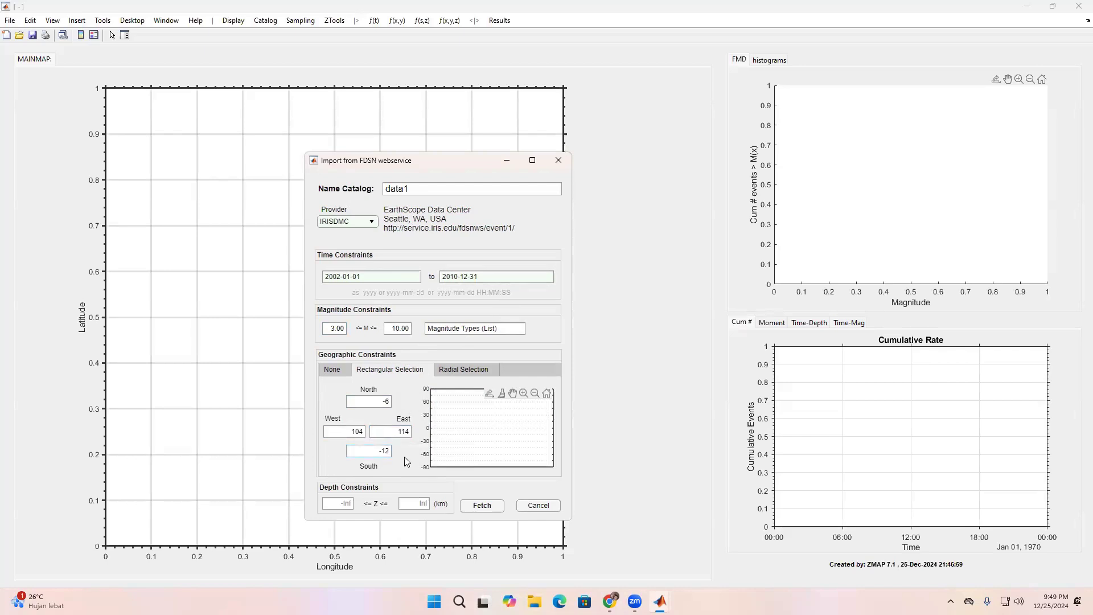
pyautogui.press('Tab')
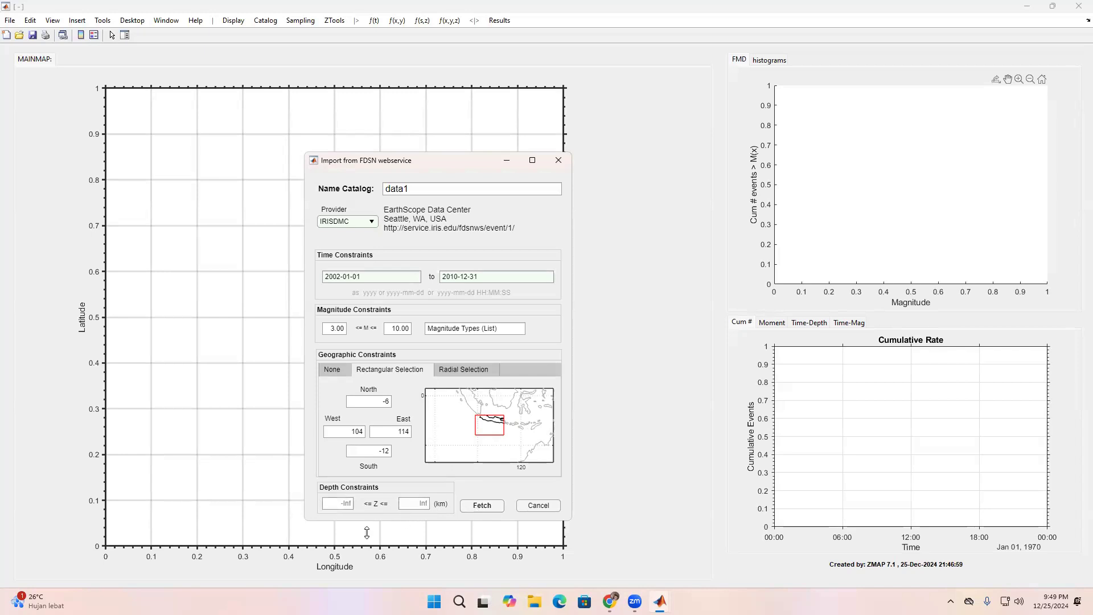
# - Fetch the catalog and memorize it in place of the currently memorized one
pyautogui.click(482, 506)
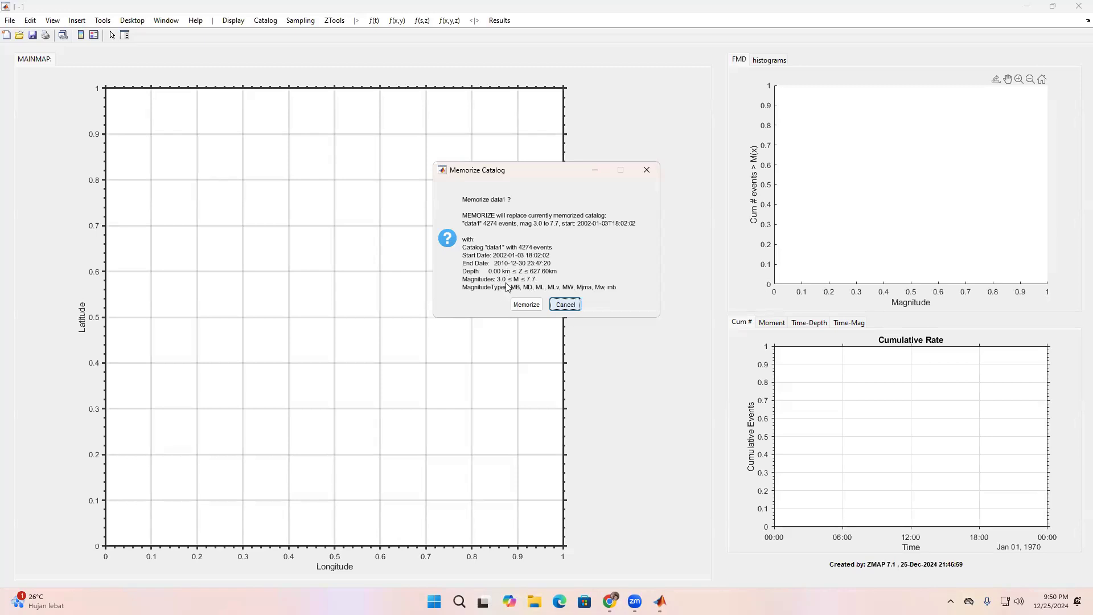
pyautogui.click(526, 304)
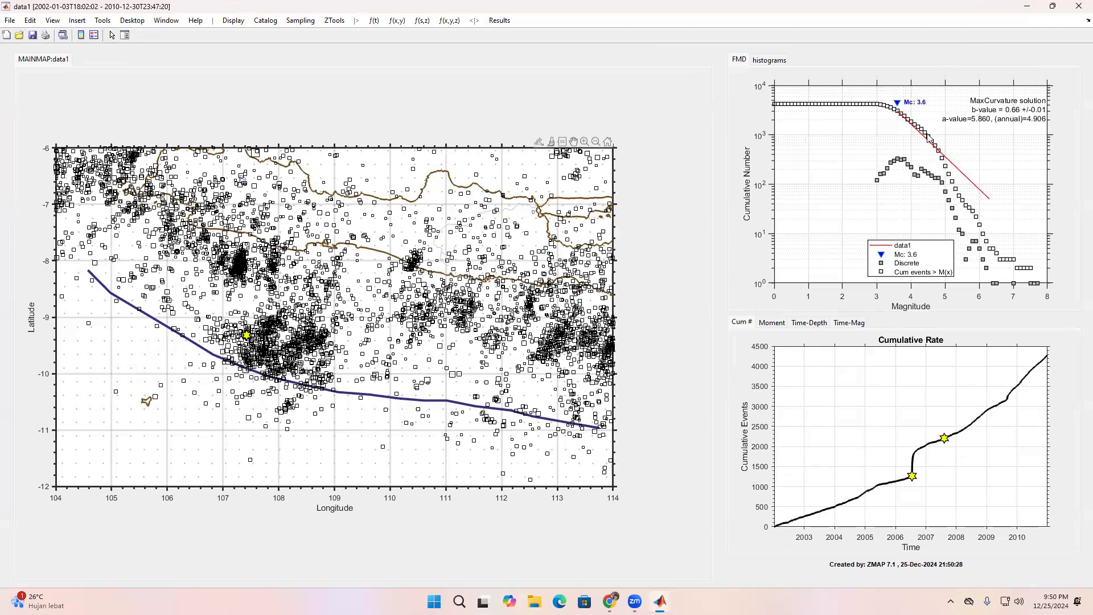
# - Show the catalog's histogram by MagnitudeType and examine the distribution of magnitude types
pyautogui.moveTo(926, 138)
pyautogui.click(772, 60)
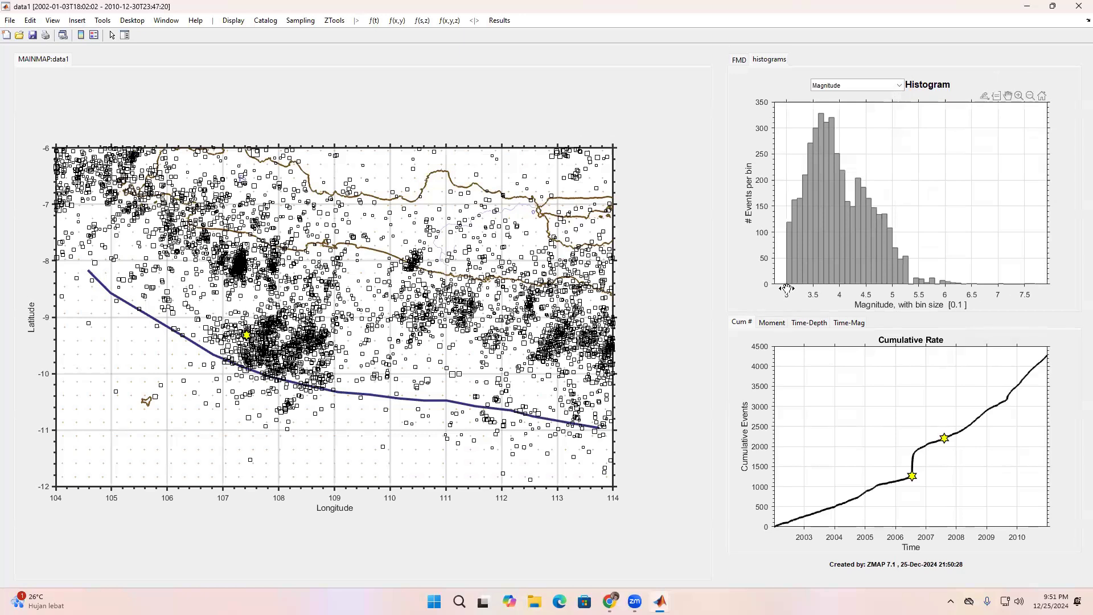
pyautogui.click(900, 86)
pyautogui.click(835, 146)
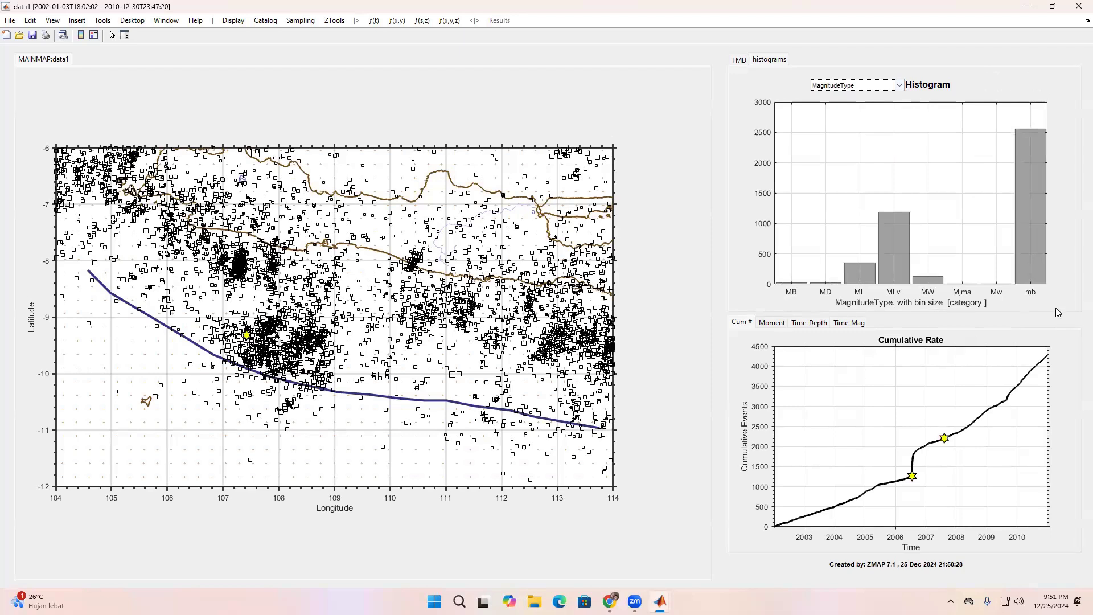
pyautogui.moveTo(1031, 144)
# - Export the current catalog to the MATLAB workspace as a table variable named data1
pyautogui.click(267, 21)
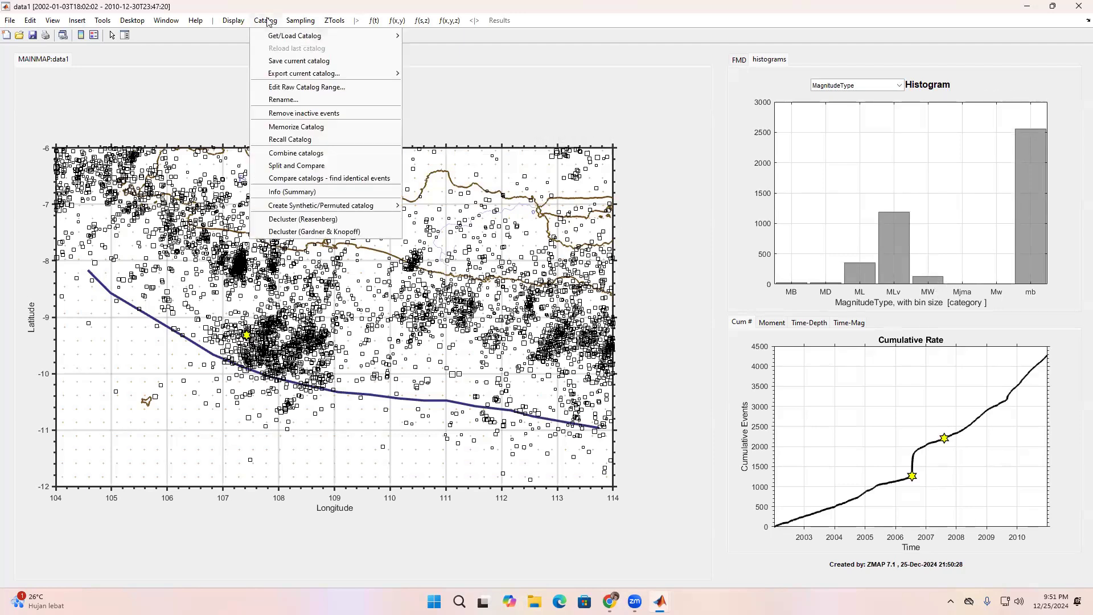
pyautogui.moveTo(296, 73)
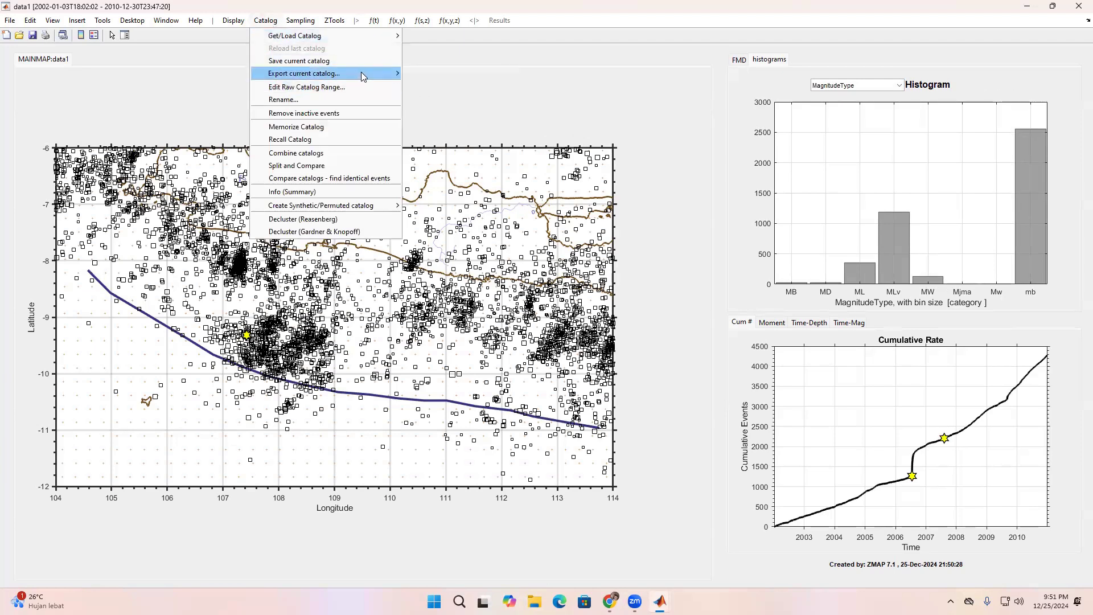
pyautogui.click(436, 93)
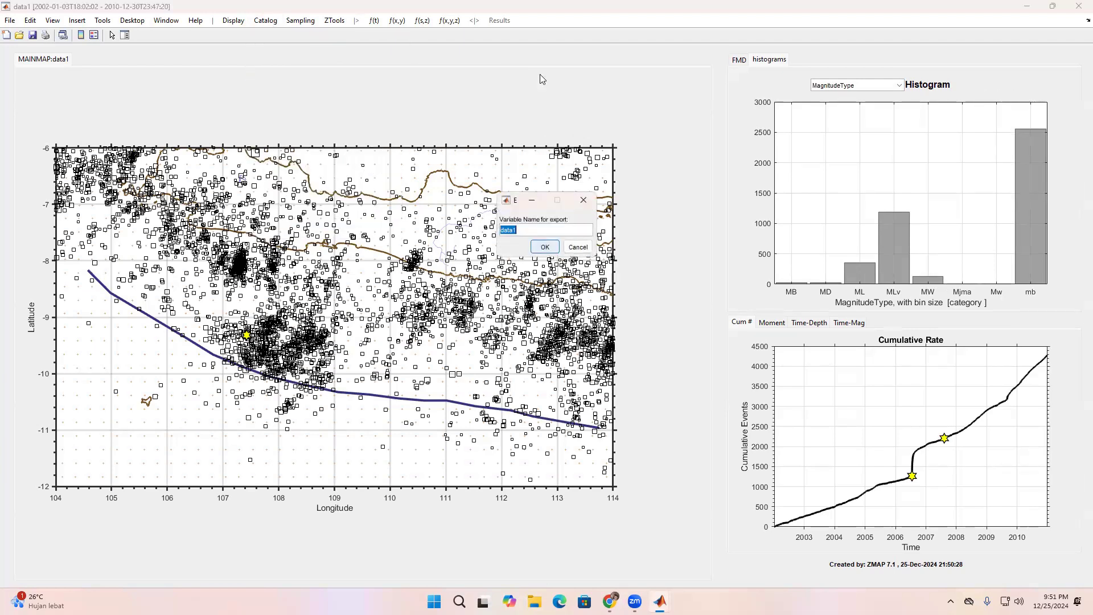
pyautogui.click(546, 248)
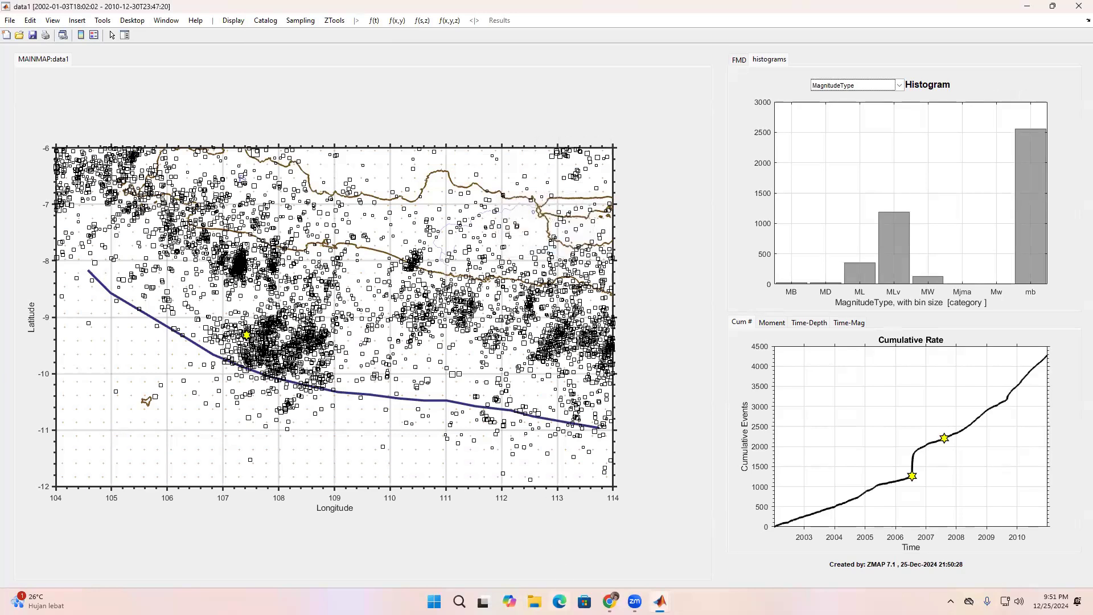
# - Switch to the main MATLAB window, open the data1 variable and examine its rows and columns
pyautogui.moveTo(659, 601)
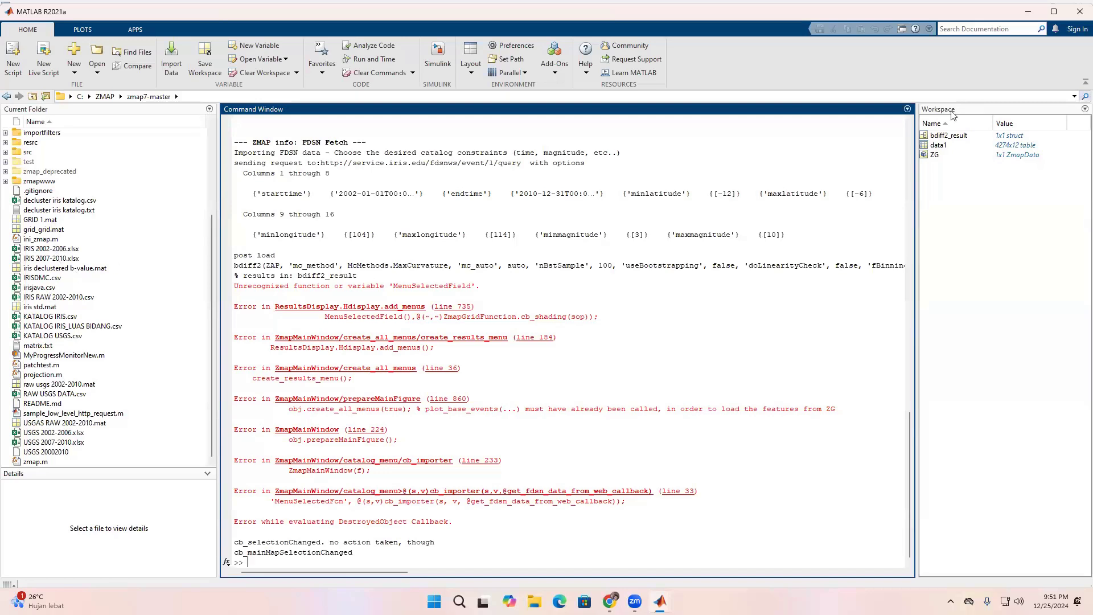
pyautogui.doubleClick(1012, 146)
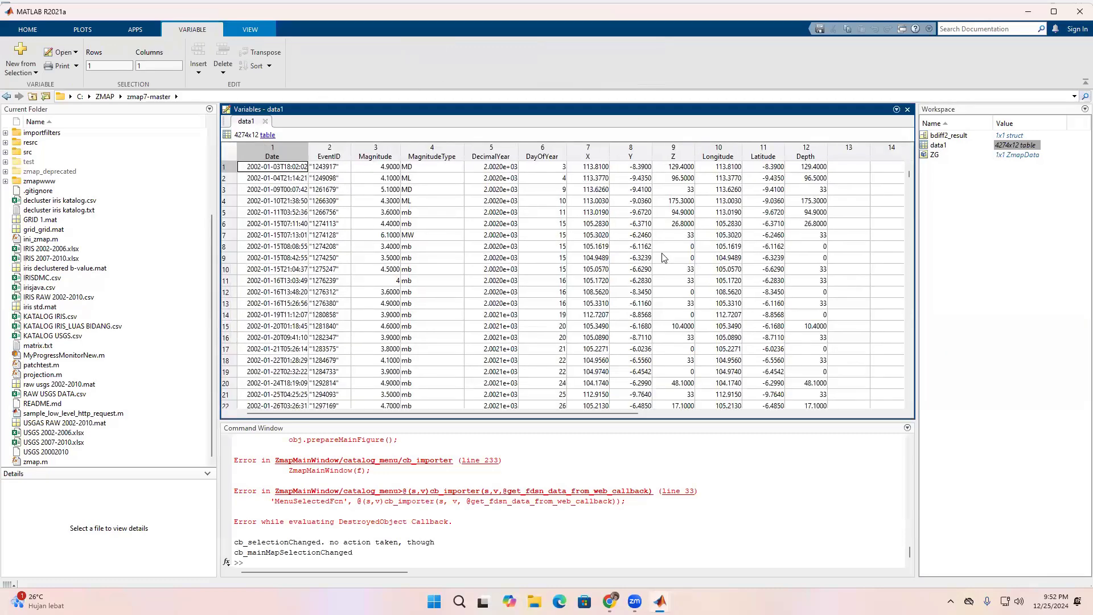
pyautogui.scroll(-3, 330, 325)
pyautogui.scroll(3, 329, 325)
# - Write the data1 table to a file named data1.csv in the current folder with the writetable command
pyautogui.click(275, 562)
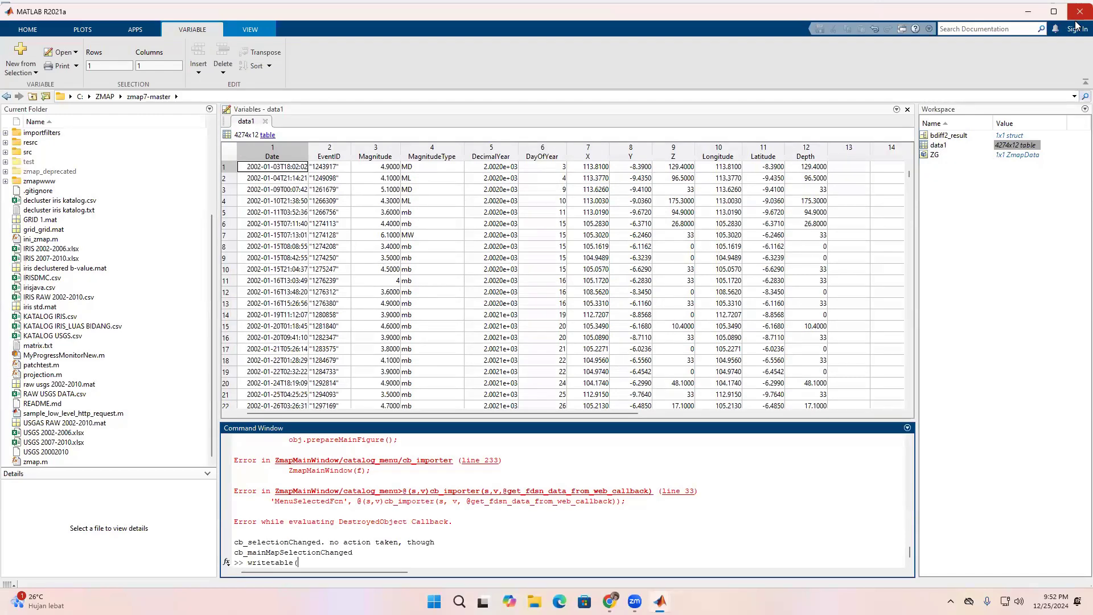
pyautogui.write('data1')
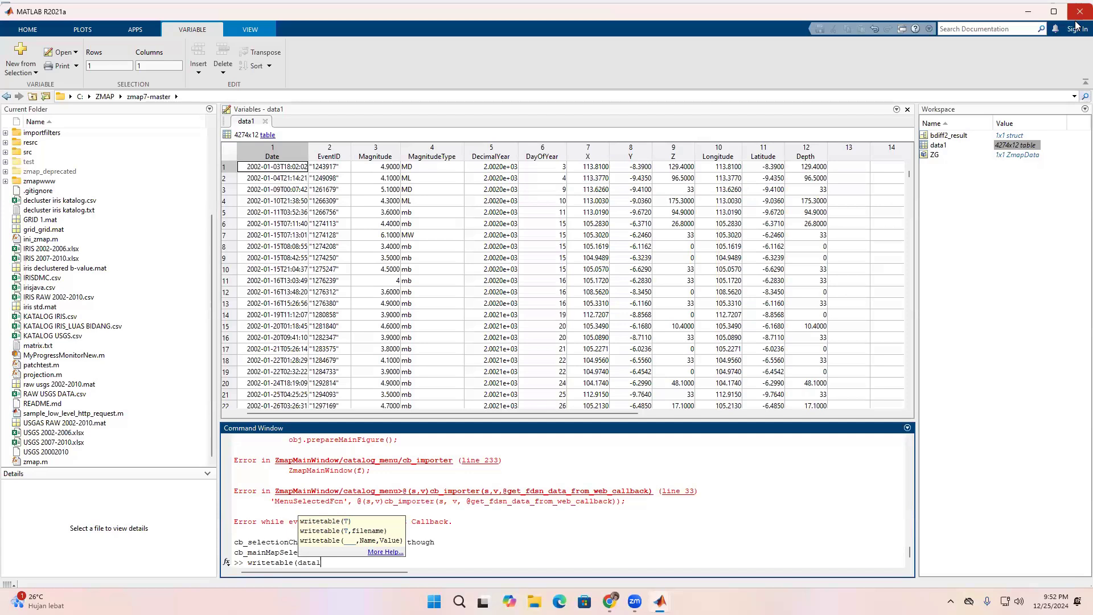
pyautogui.write(",'data1.cs")
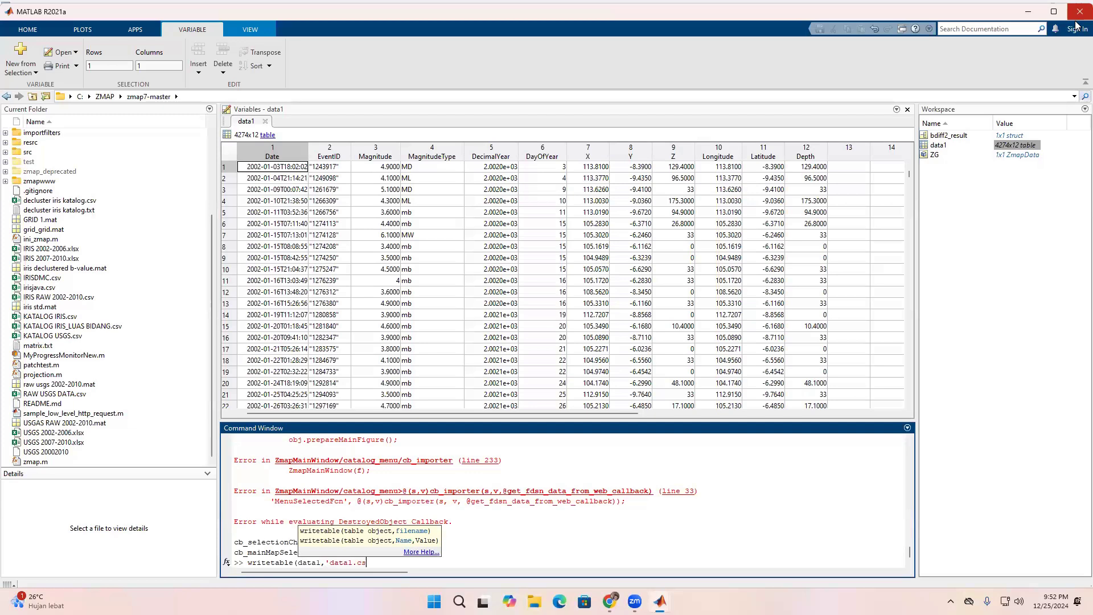
pyautogui.write("v')")
pyautogui.press('Return')
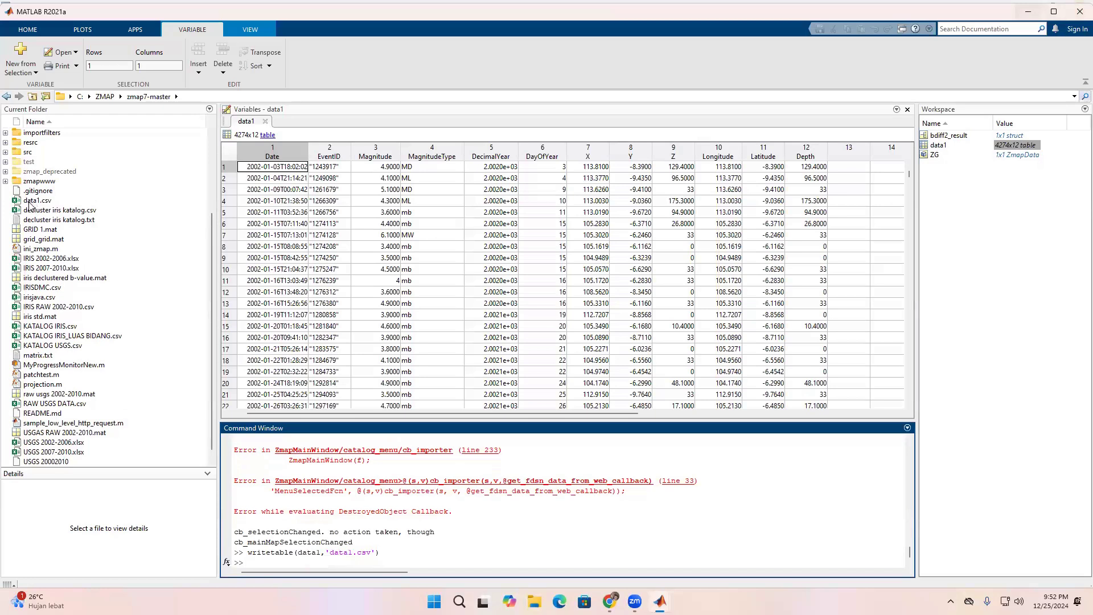
# - Open data1.csv from the current folder outside MATLAB, in Excel
pyautogui.click(31, 203)
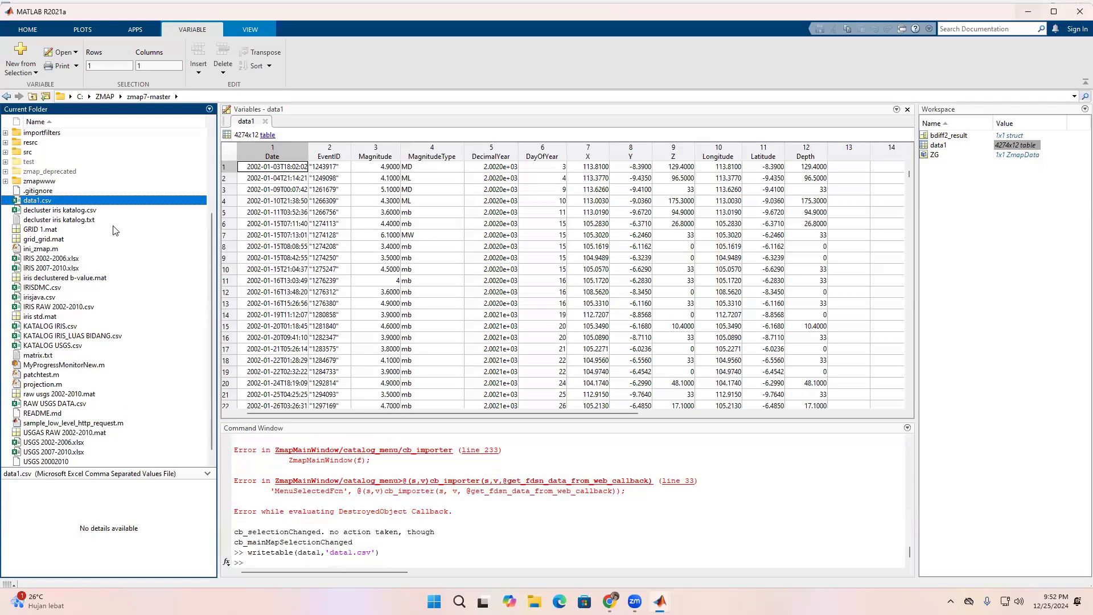
pyautogui.hotkey('shift', 'F10')
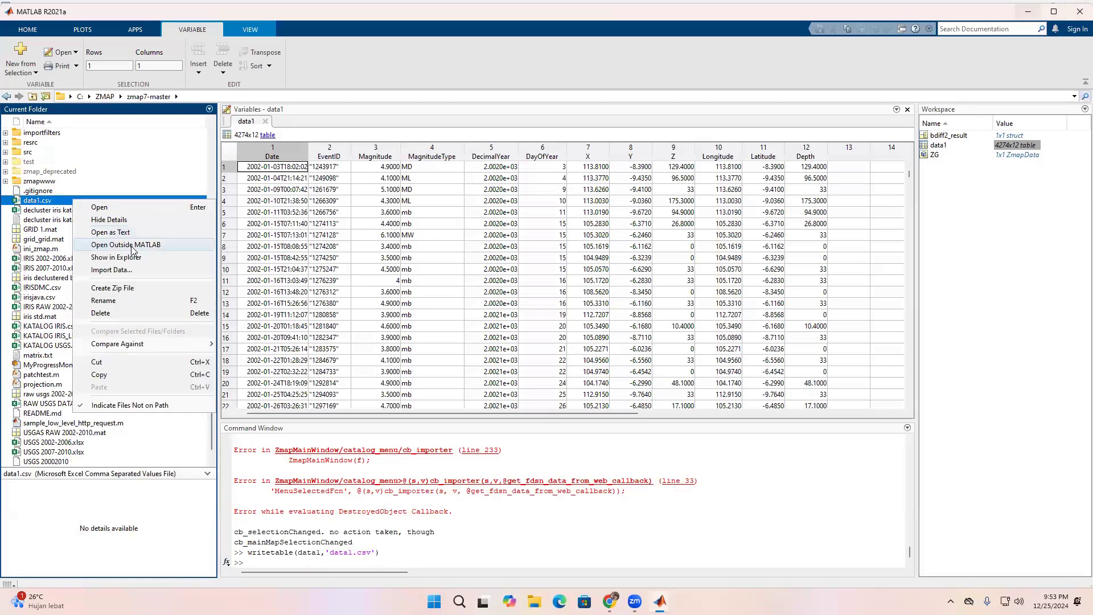
pyautogui.click(127, 245)
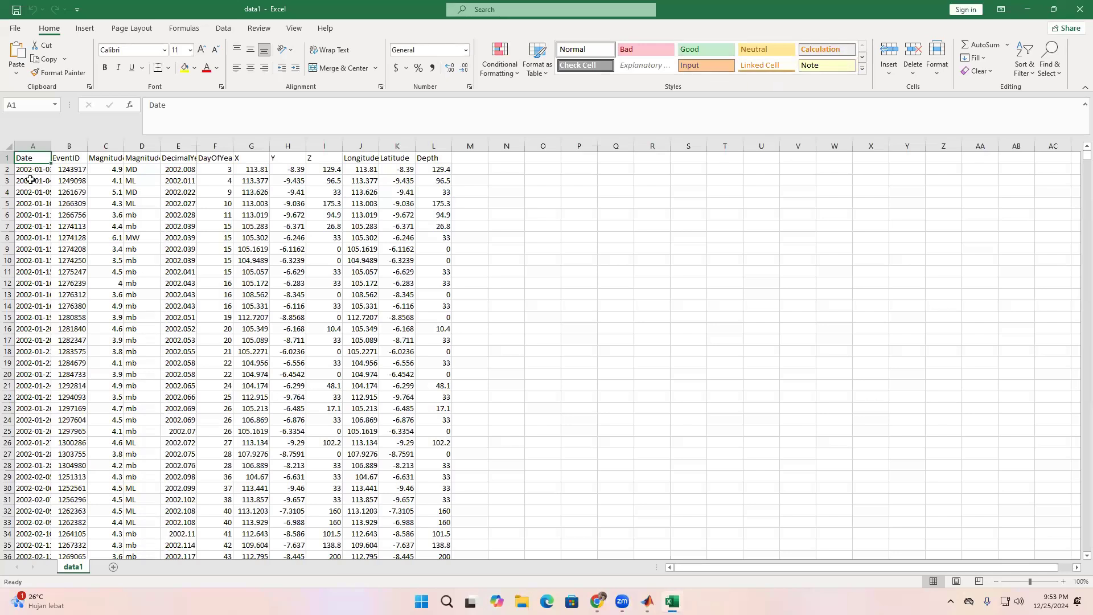
# - Look over the exported rows and widen the Date, EventID, Magnitude and MagnitudeType columns so their contents fit
pyautogui.scroll(-7, 246, 353)
pyautogui.scroll(2, 245, 389)
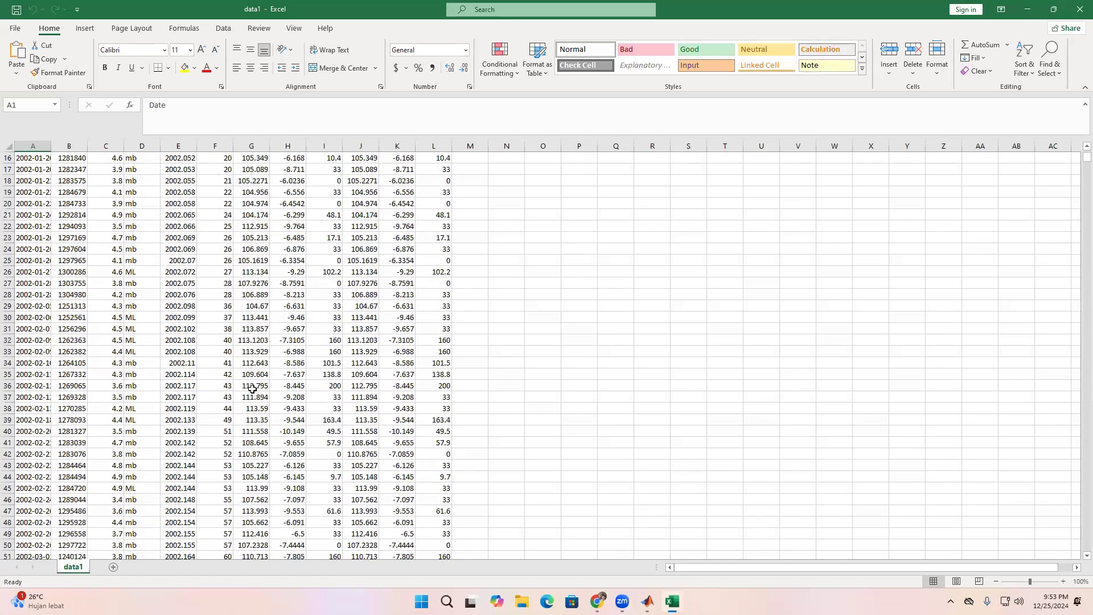
pyautogui.moveTo(1085, 158)
pyautogui.mouseDown()
pyautogui.moveTo(1076, 177)
pyautogui.moveTo(1077, 568)
pyautogui.moveTo(1078, 151)
pyautogui.mouseUp()
pyautogui.moveTo(51, 146); pyautogui.dragTo(301, 146)
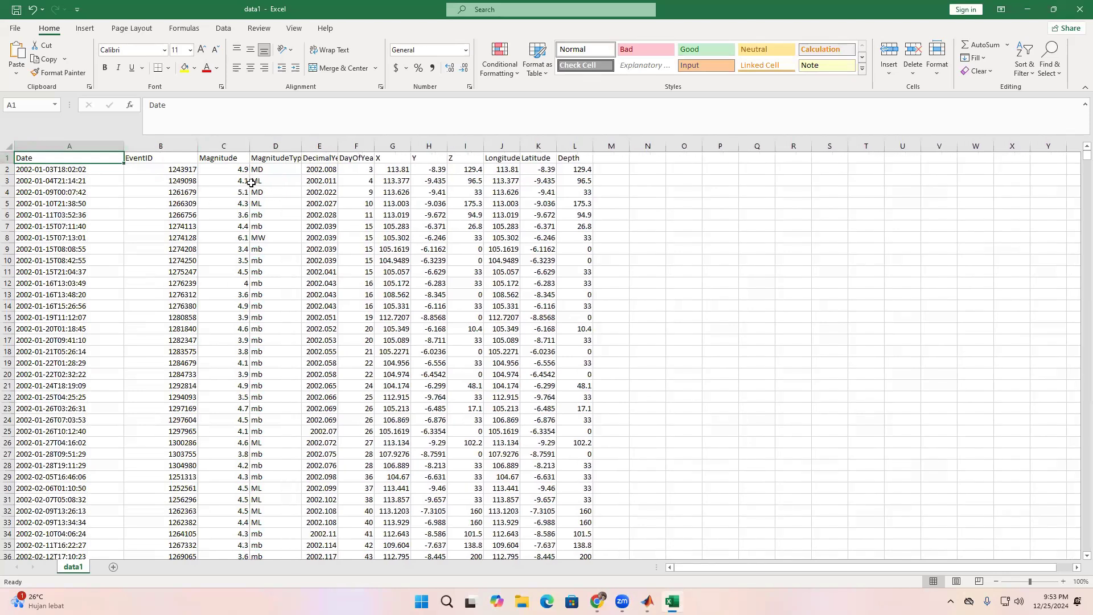
# - Add filters to the header row from Date through Depth
pyautogui.click(91, 169)
pyautogui.moveTo(91, 159); pyautogui.dragTo(574, 157)
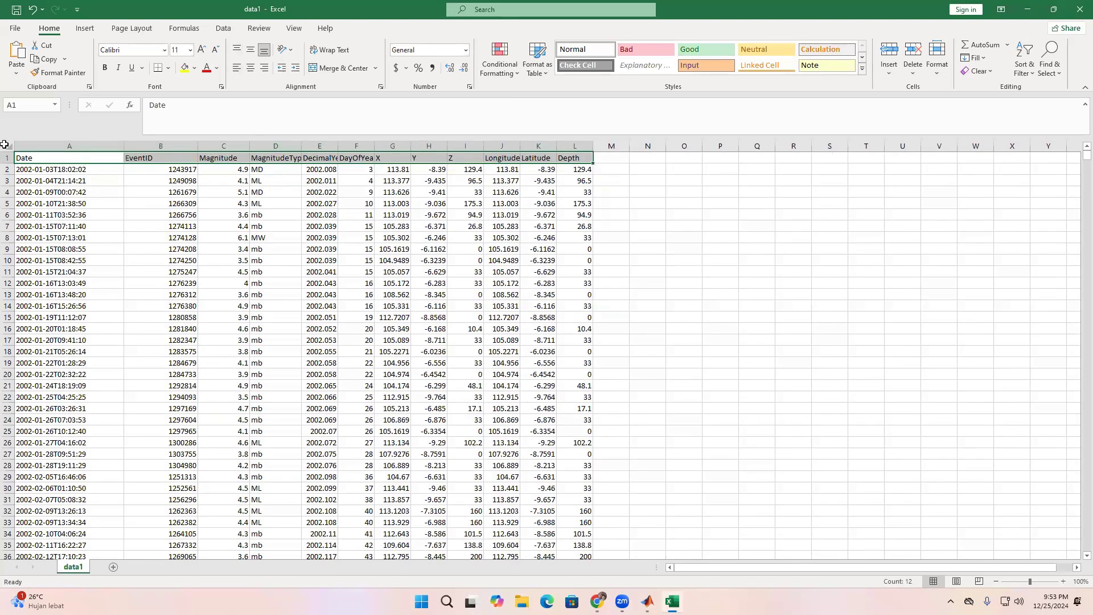
pyautogui.click(222, 28)
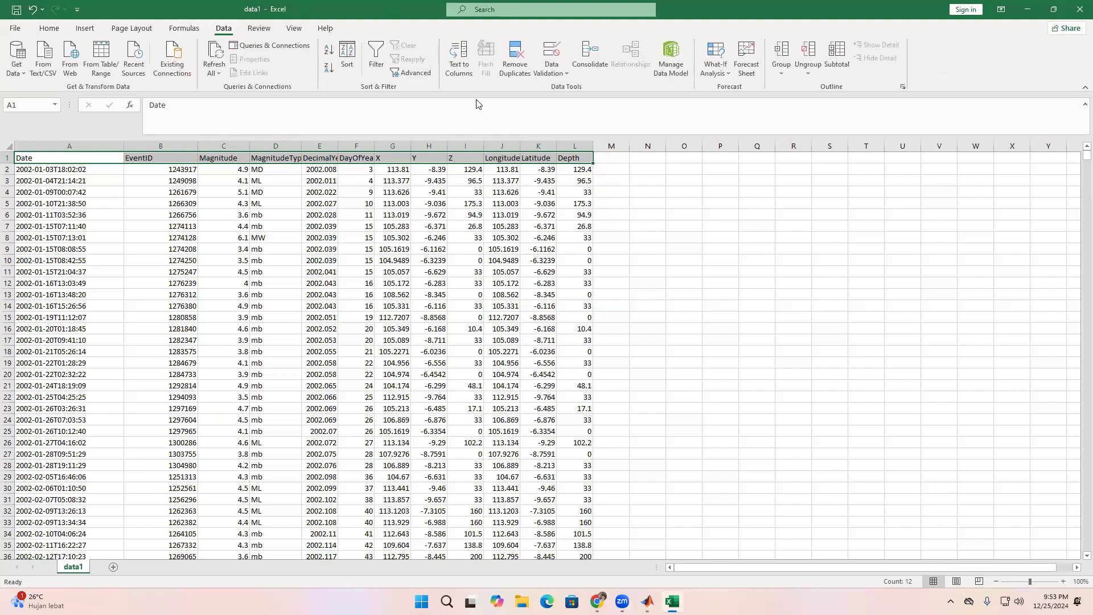
pyautogui.hotkey('ctrl', 'shift', 'l')
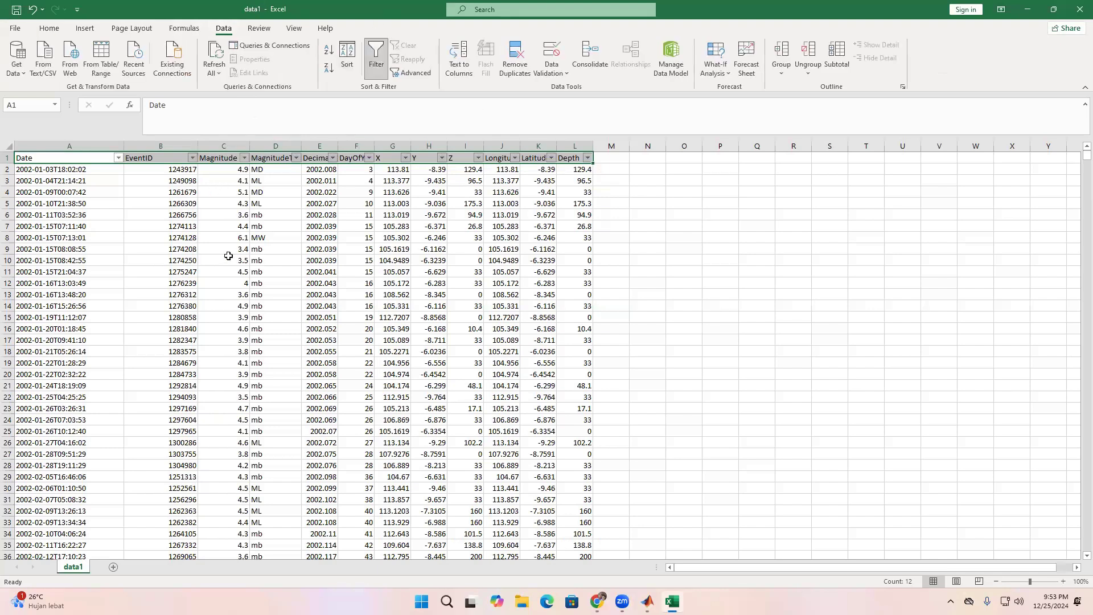
# - Filter the MagnitudeType column to show only mb events, excluding MD, Mjma, ML, MLv and MW
pyautogui.click(296, 158)
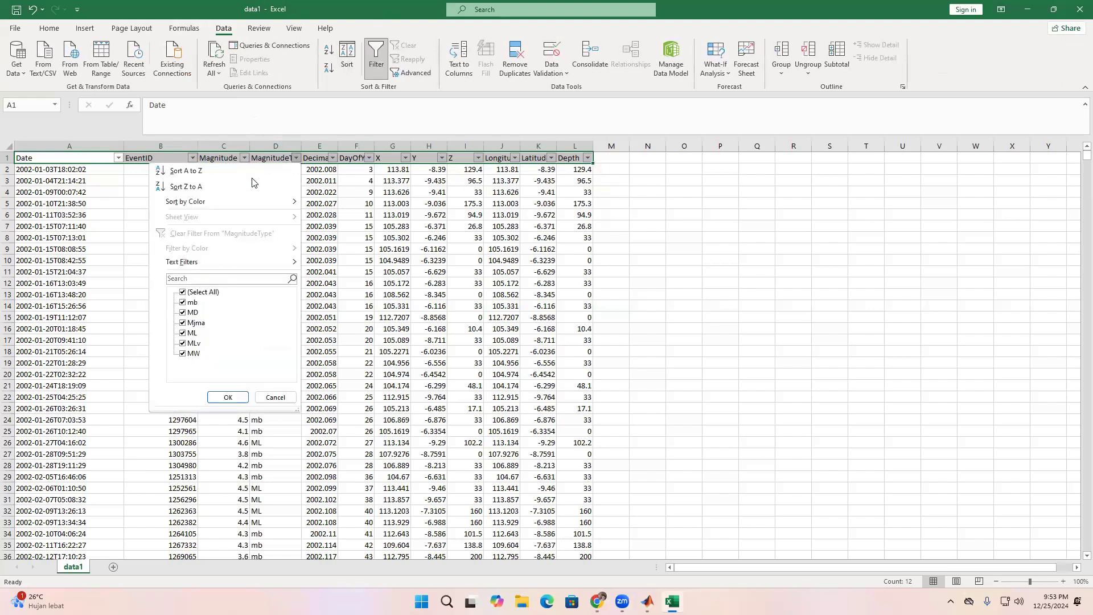
pyautogui.click(183, 313)
pyautogui.click(183, 324)
pyautogui.click(183, 333)
pyautogui.click(183, 344)
pyautogui.click(235, 399)
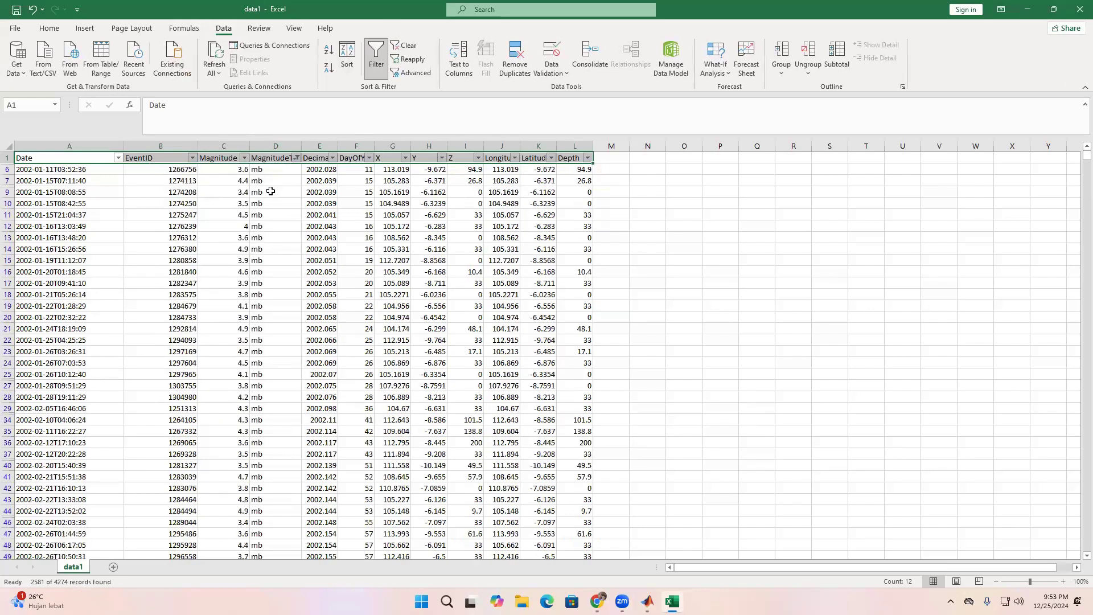
# - Centre the contents of the Magnitude column horizontally
pyautogui.click(228, 146)
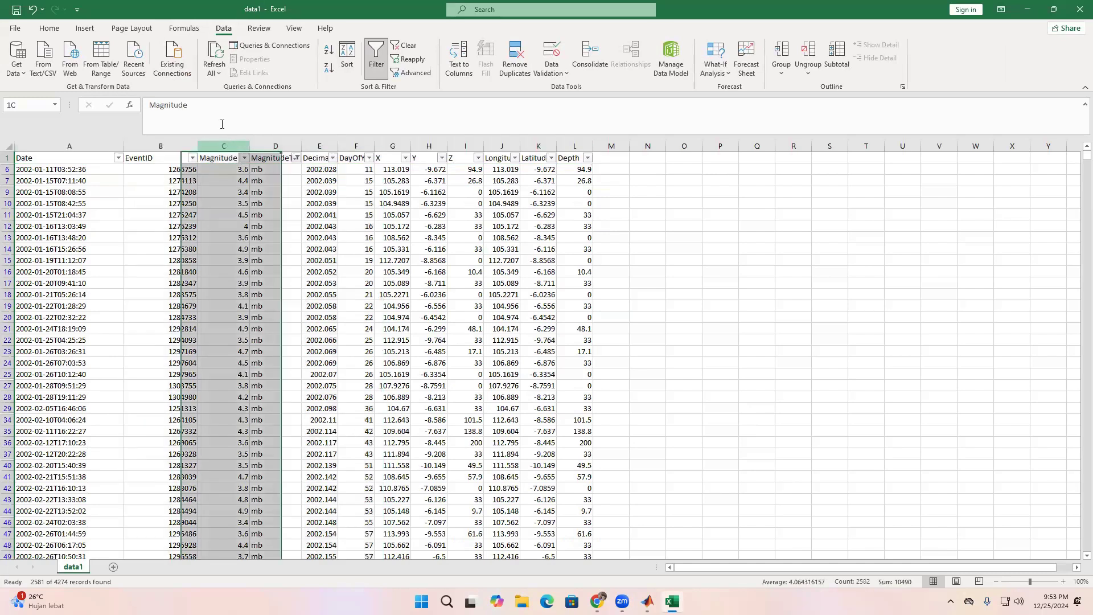
pyautogui.click(49, 28)
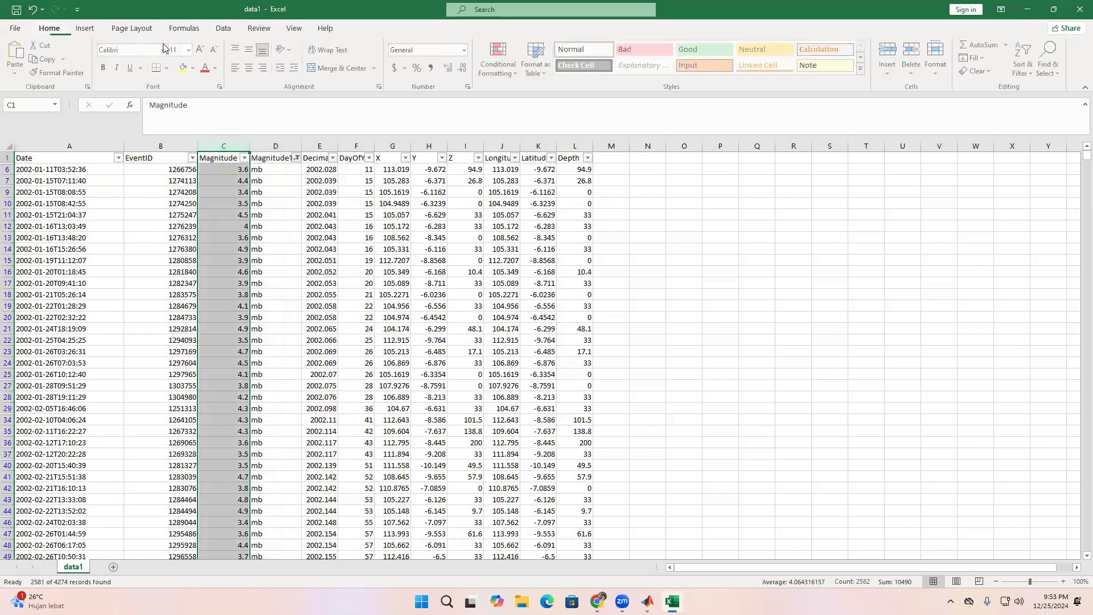
pyautogui.click(250, 68)
pyautogui.click(270, 199)
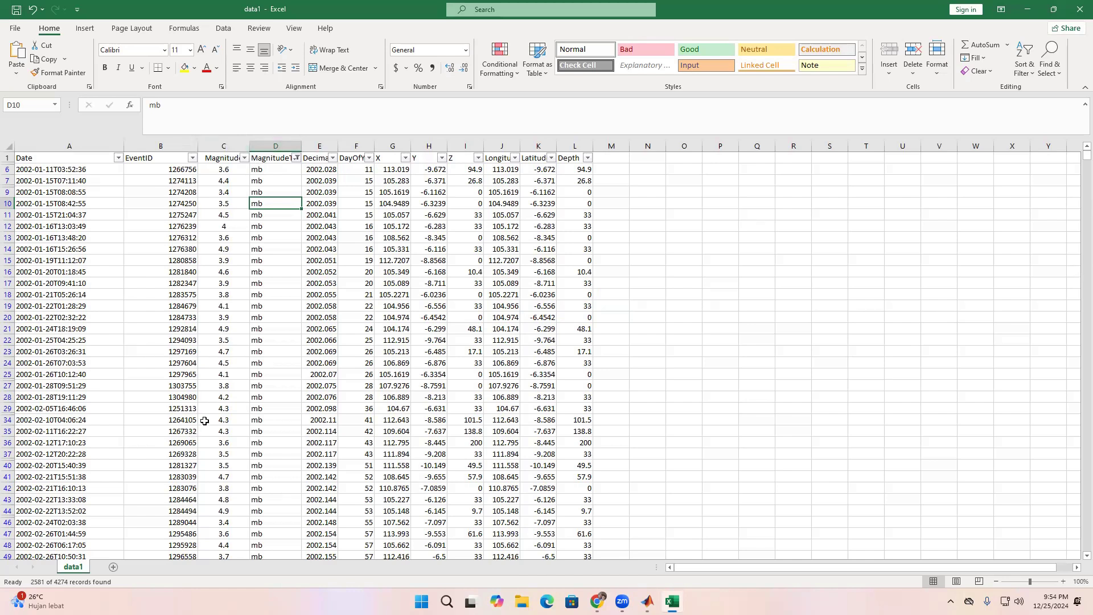
# - Look through the filtered mb events, and change the MagnitudeType filter to show only MD events
pyautogui.scroll(-7, 204, 421)
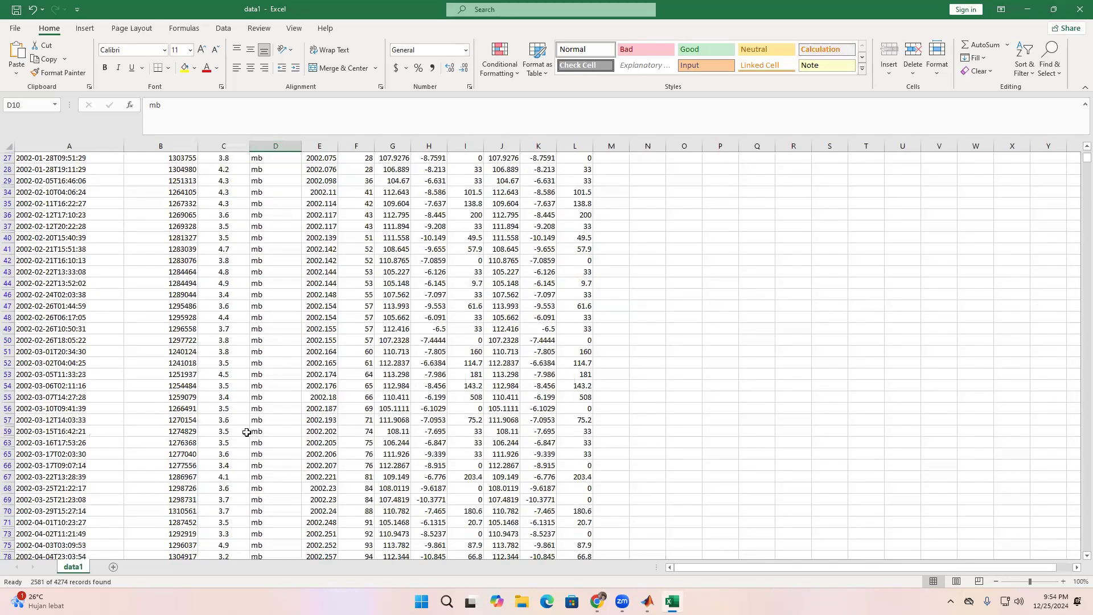
pyautogui.scroll(2, 242, 433)
pyautogui.scroll(5, 237, 431)
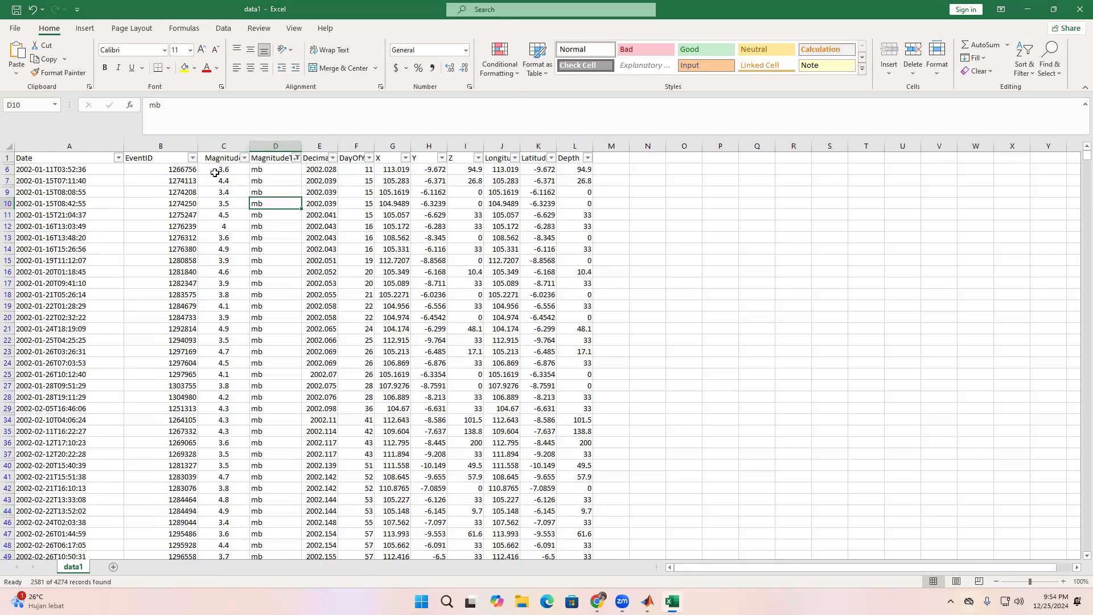
pyautogui.click(604, 169)
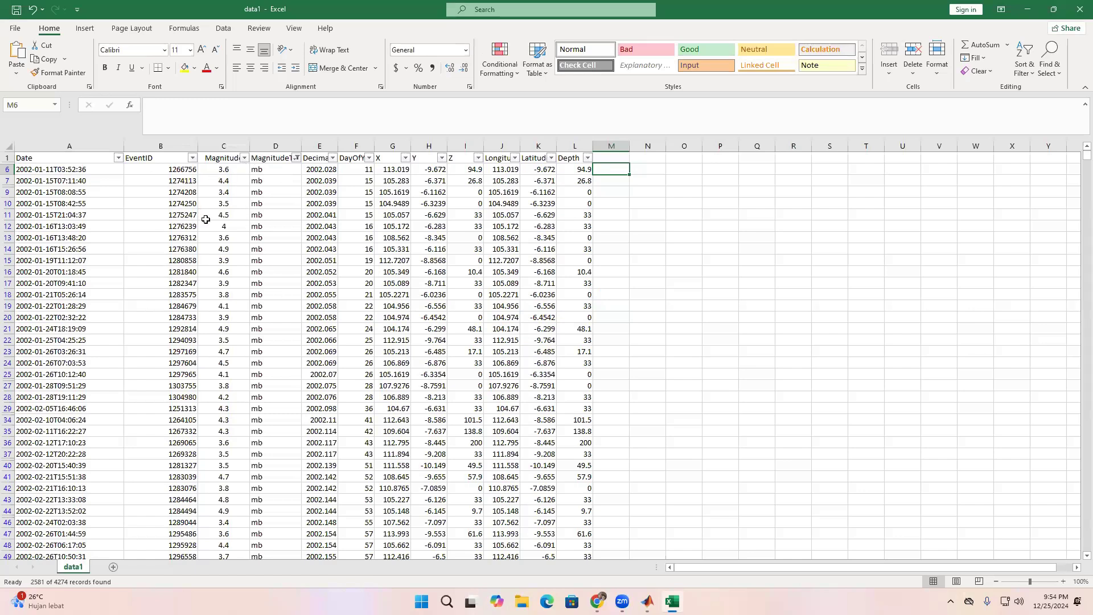
pyautogui.click(296, 158)
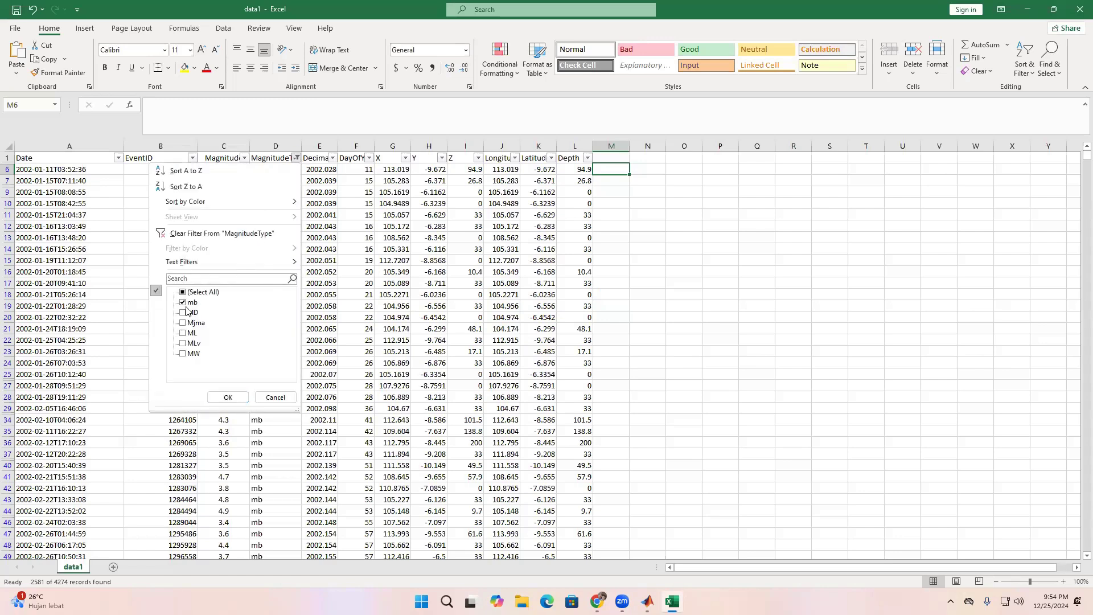
pyautogui.click(182, 302)
pyautogui.click(182, 312)
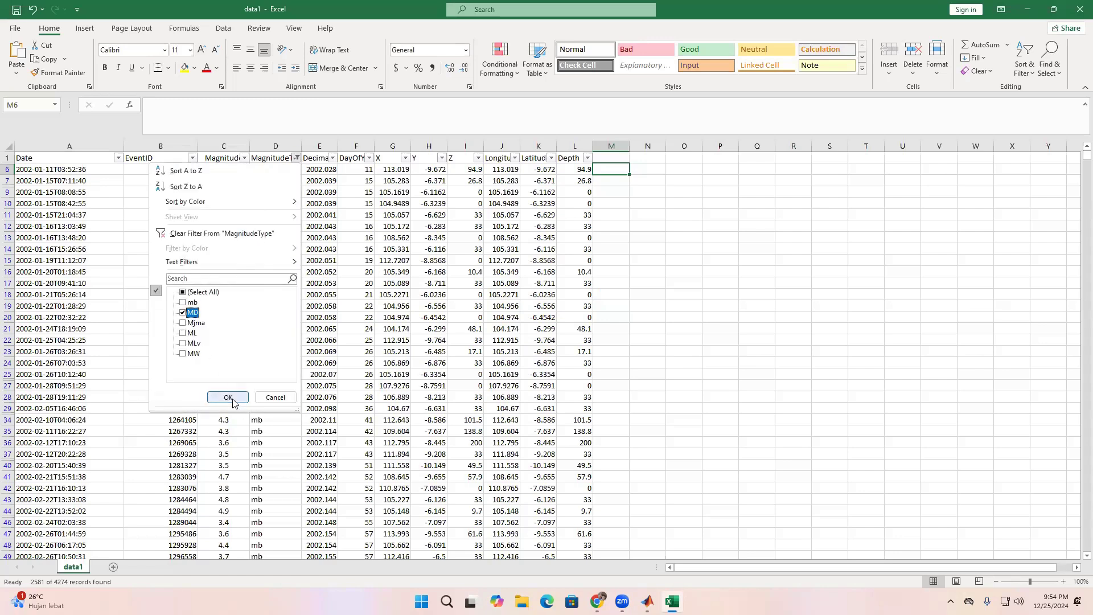
pyautogui.click(233, 398)
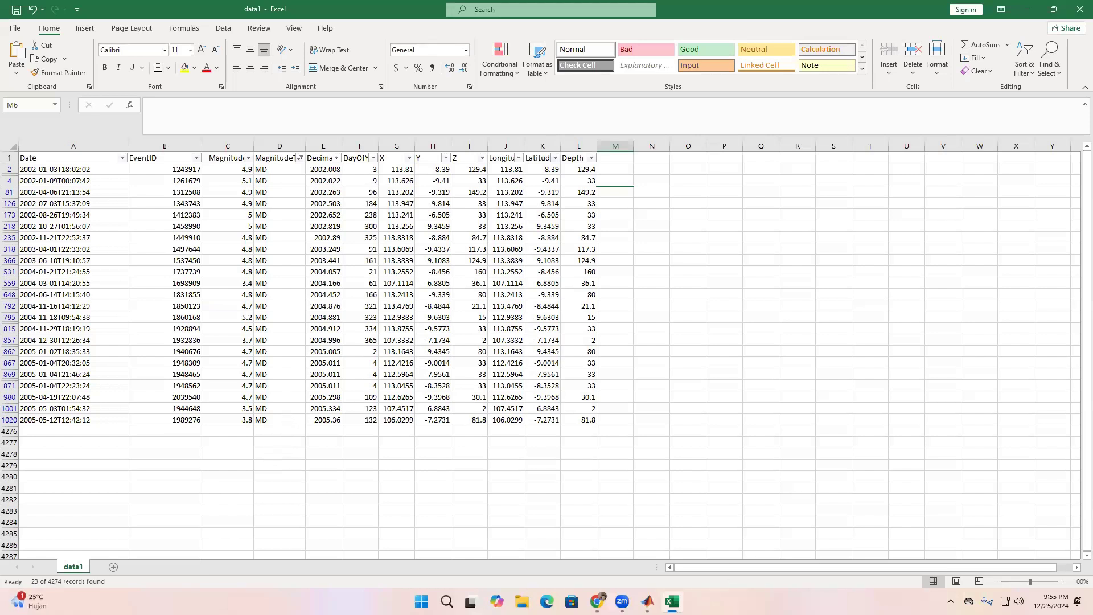
# - Switch to File Explorer and open the KATALOG IRIS file from the PDP 2024 data folder on drive D
pyautogui.click(522, 602)
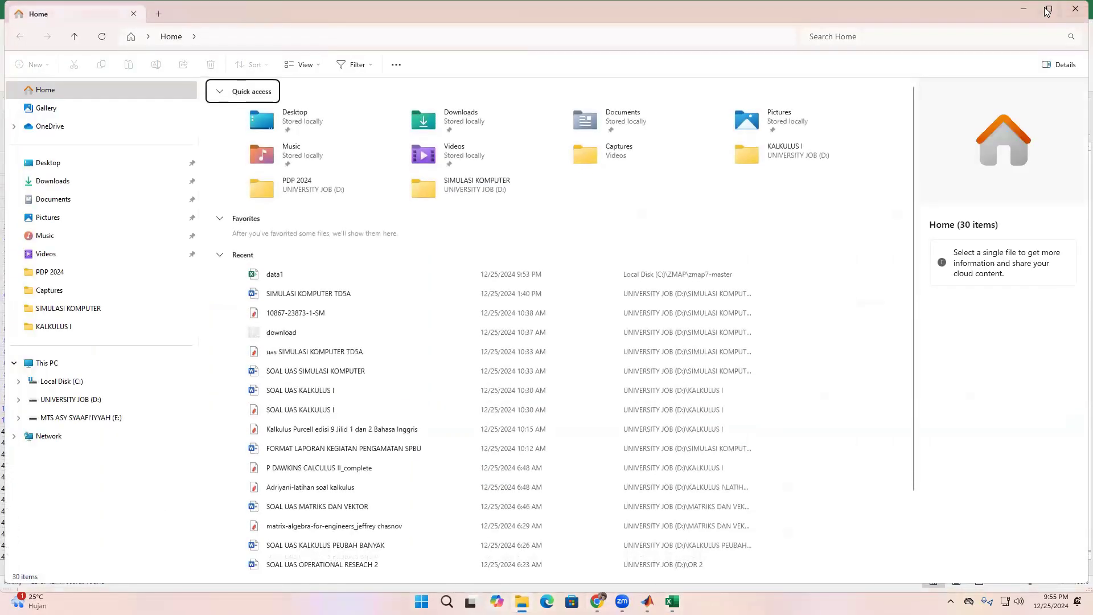
pyautogui.click(522, 602)
pyautogui.click(522, 602)
pyautogui.click(70, 399)
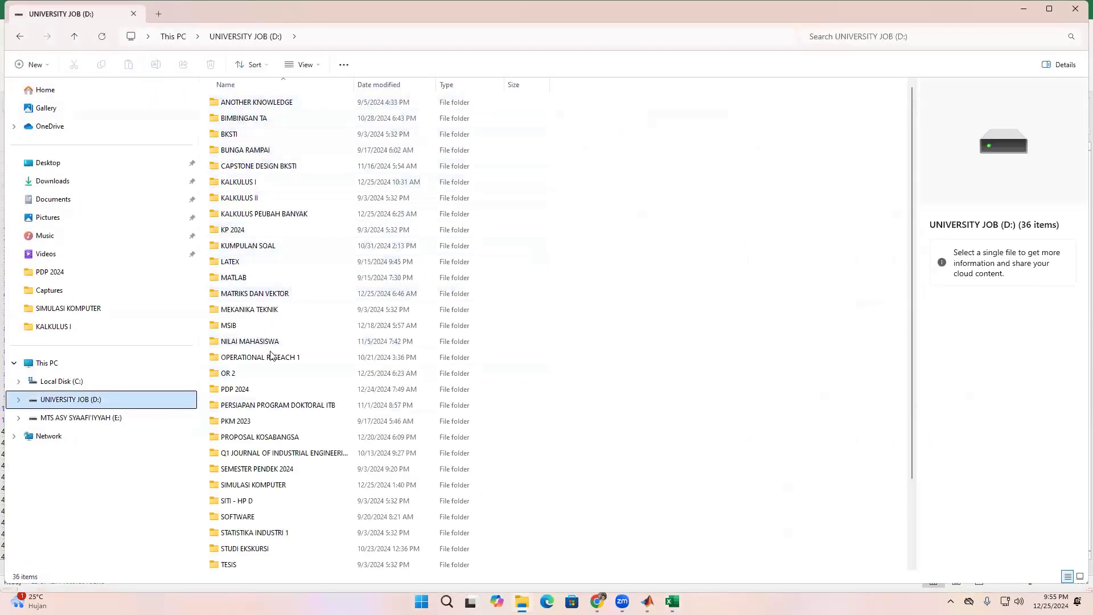
pyautogui.doubleClick(251, 391)
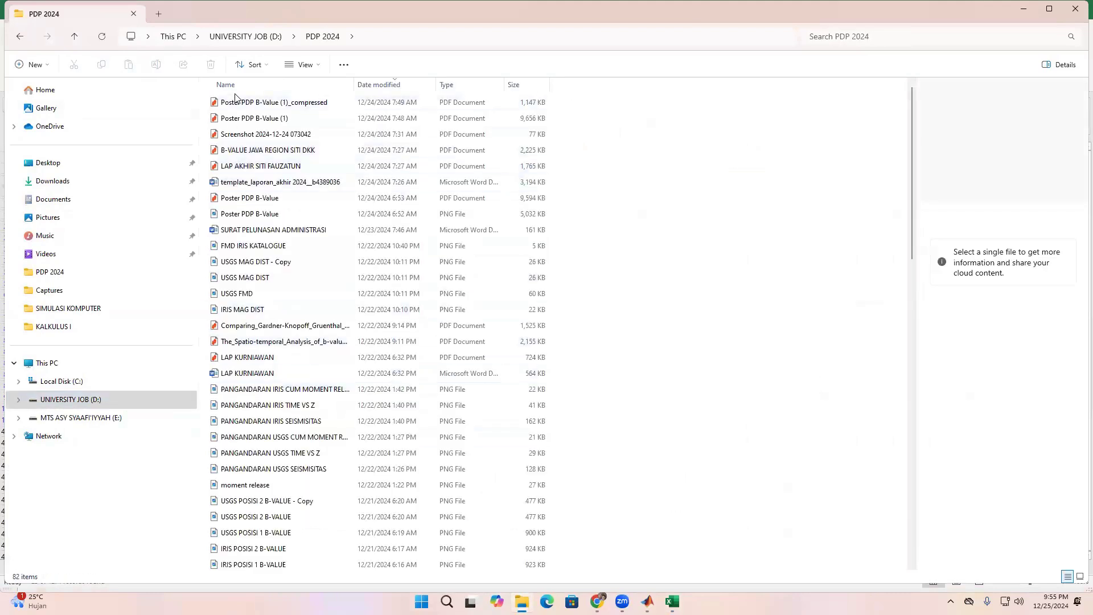
pyautogui.scroll(-15, 246, 462)
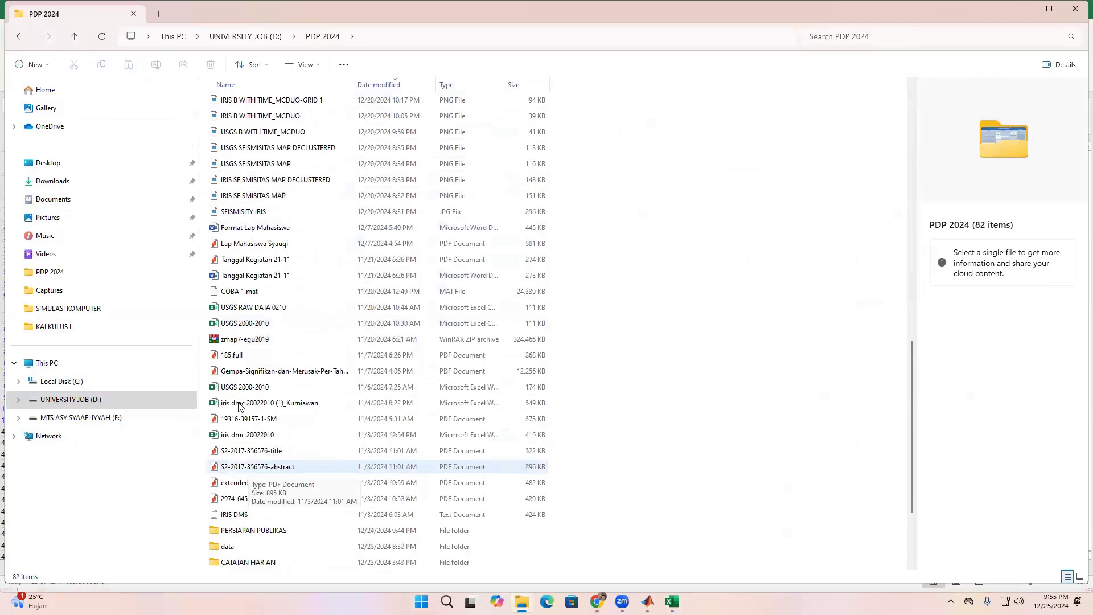
pyautogui.scroll(-1, 253, 534)
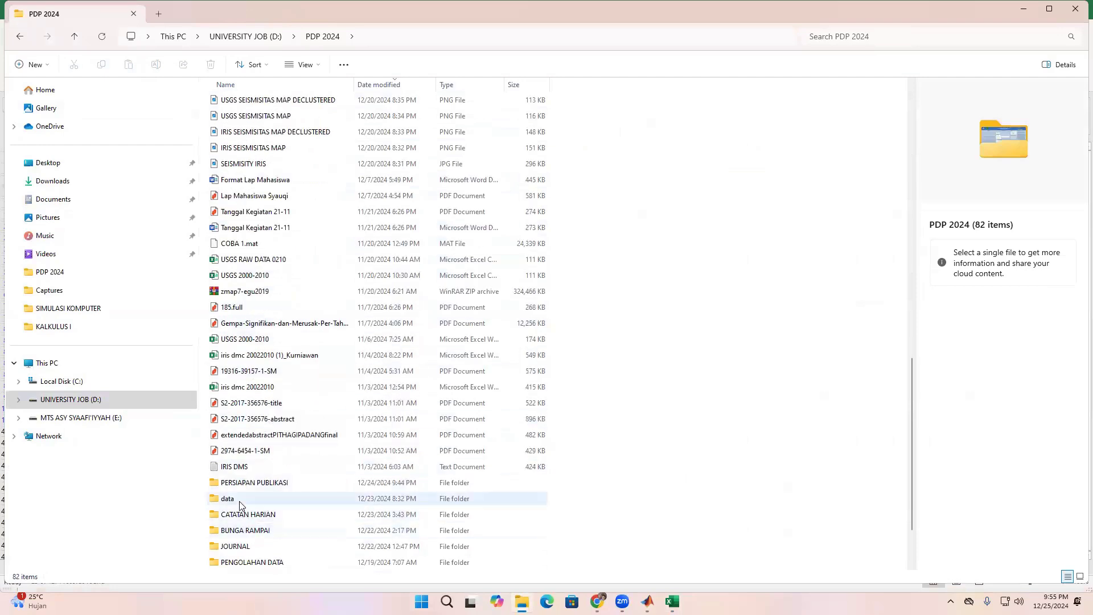
pyautogui.doubleClick(243, 501)
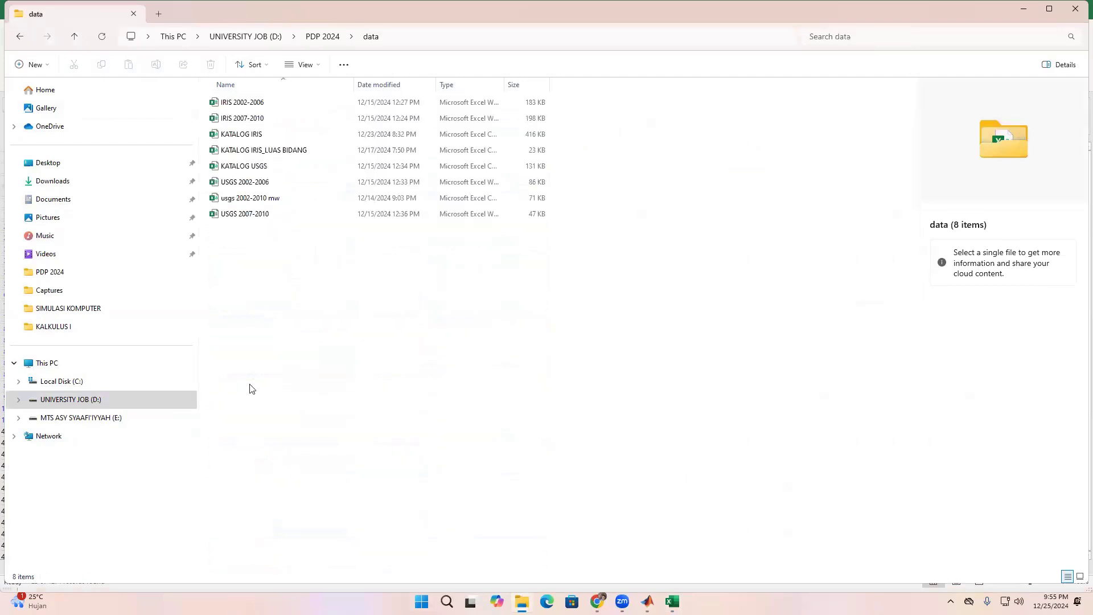
pyautogui.doubleClick(260, 139)
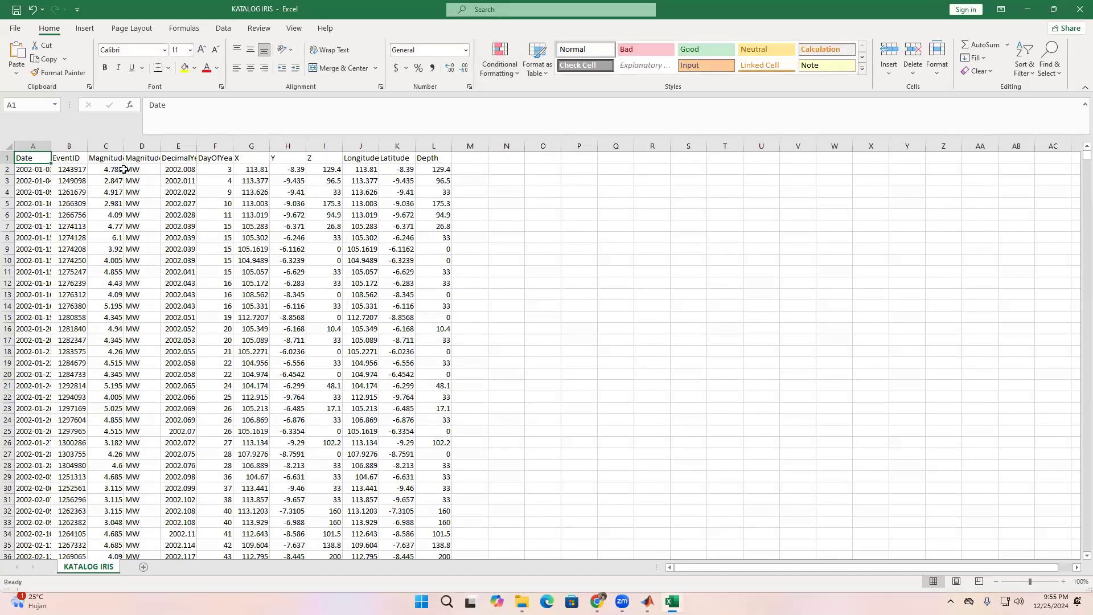
# - Centre the contents of the MagnitudeType column in the KATALOG IRIS sheet
pyautogui.click(142, 146)
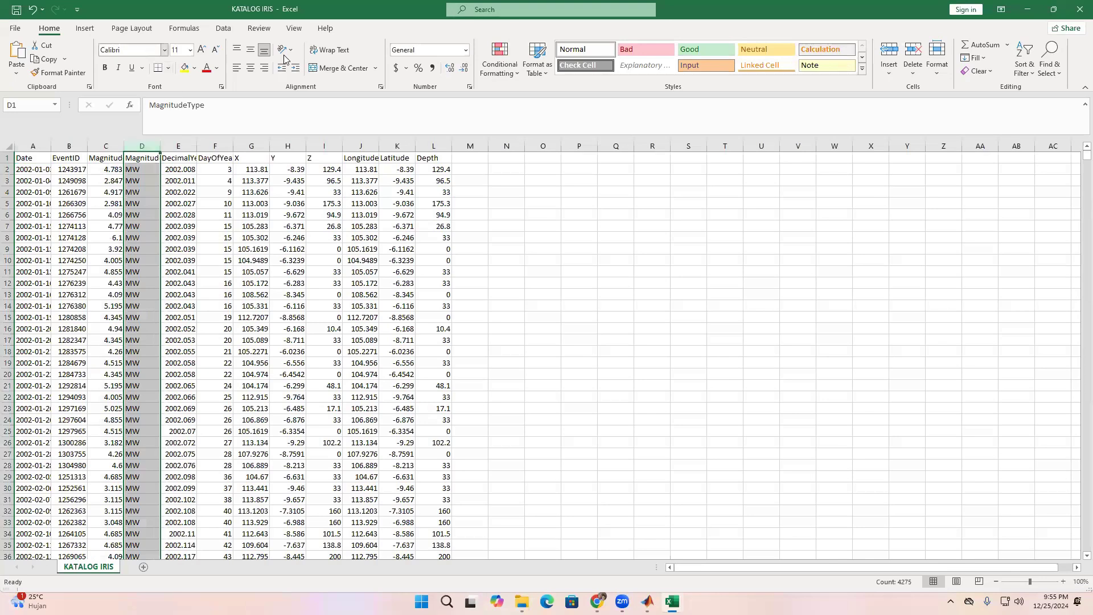
pyautogui.click(250, 68)
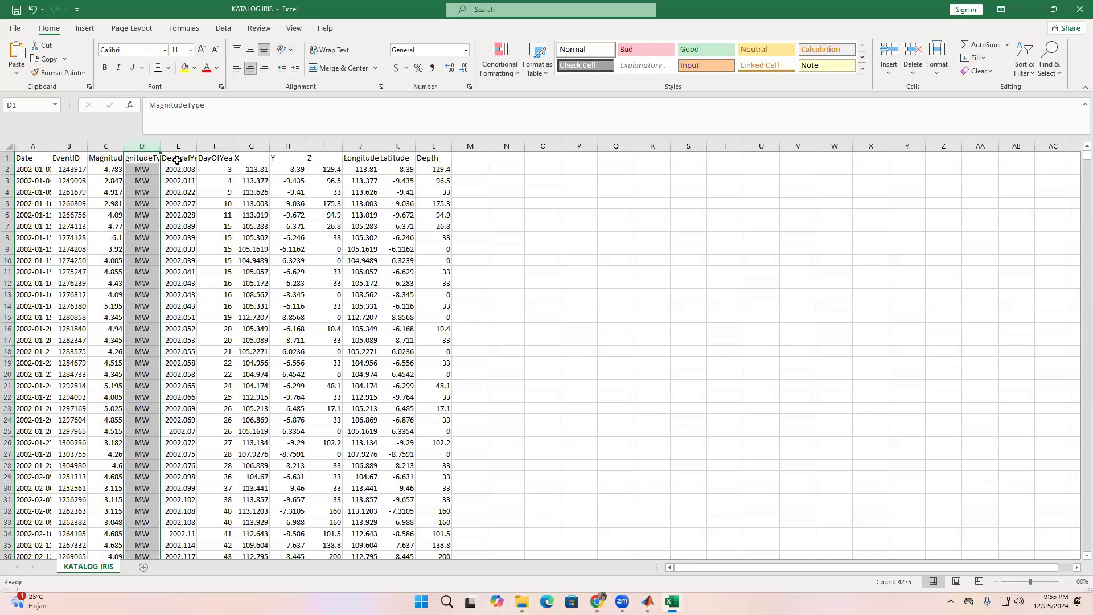
pyautogui.click(178, 169)
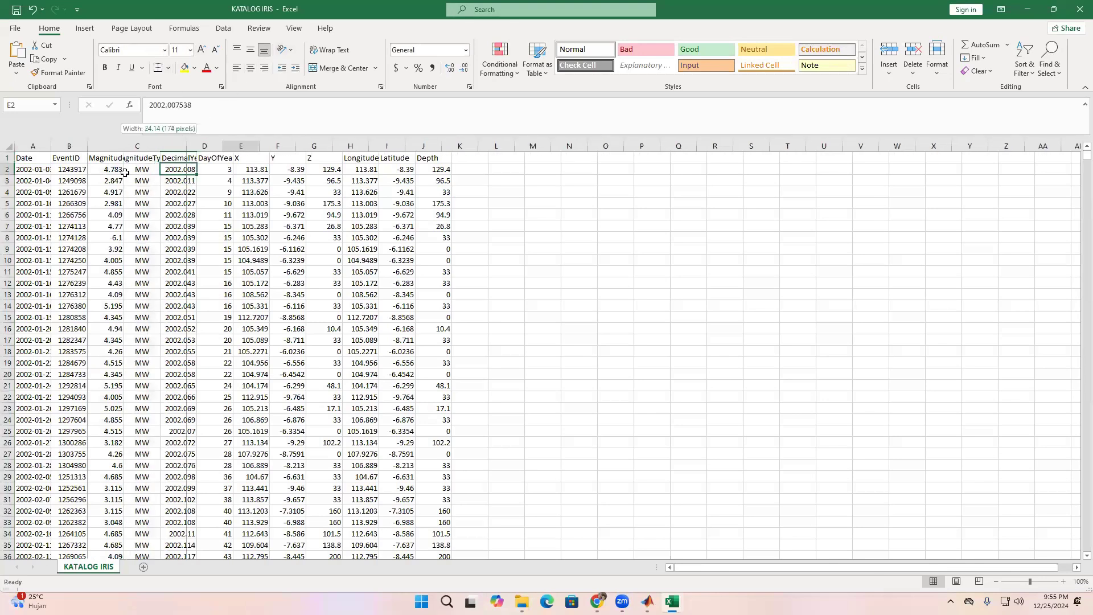
# - Widen the Magnitude column to about 24.14 and examine the MW magnitudes in its first rows
pyautogui.doubleClick(122, 142)
pyautogui.moveTo(167, 172); pyautogui.dragTo(163, 259)
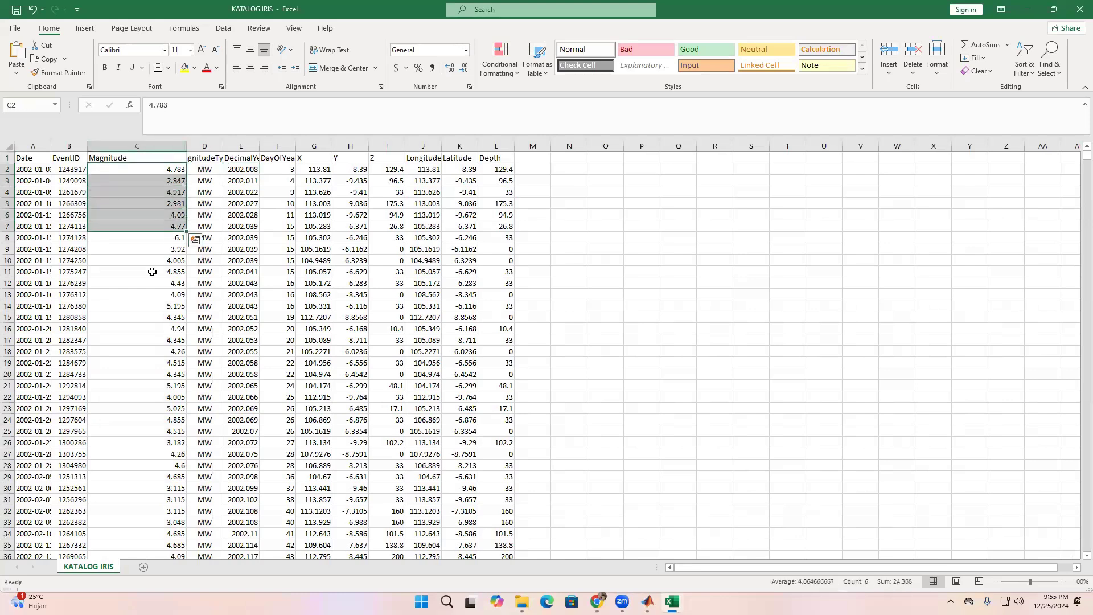
pyautogui.click(152, 272)
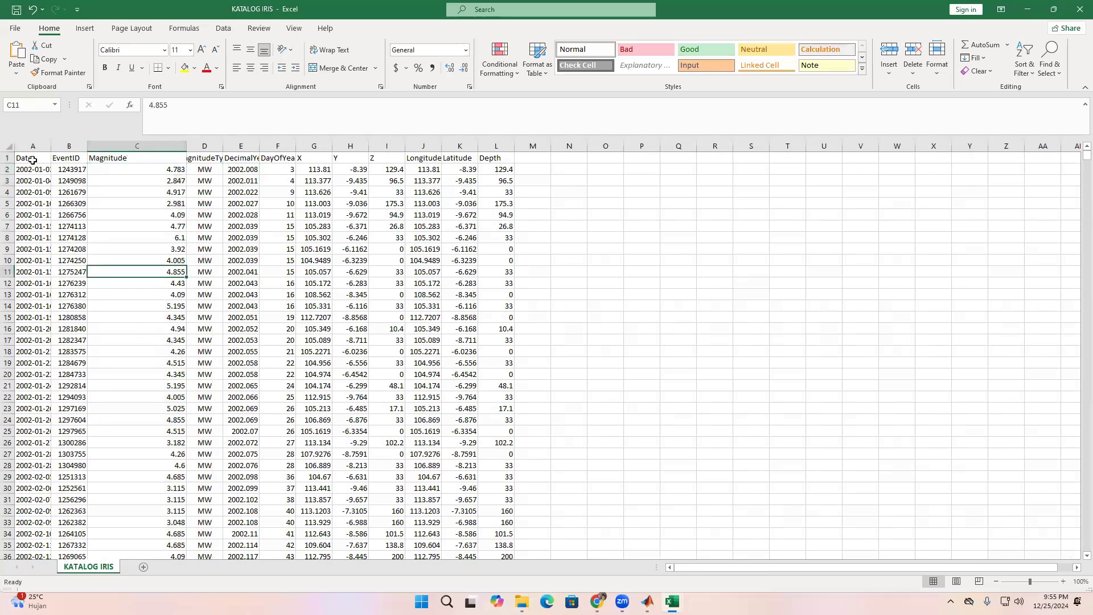
# - Widen the Date column until the full timestamps fit, and examine the first values in the Magnitude column
pyautogui.moveTo(50, 147); pyautogui.dragTo(100, 146)
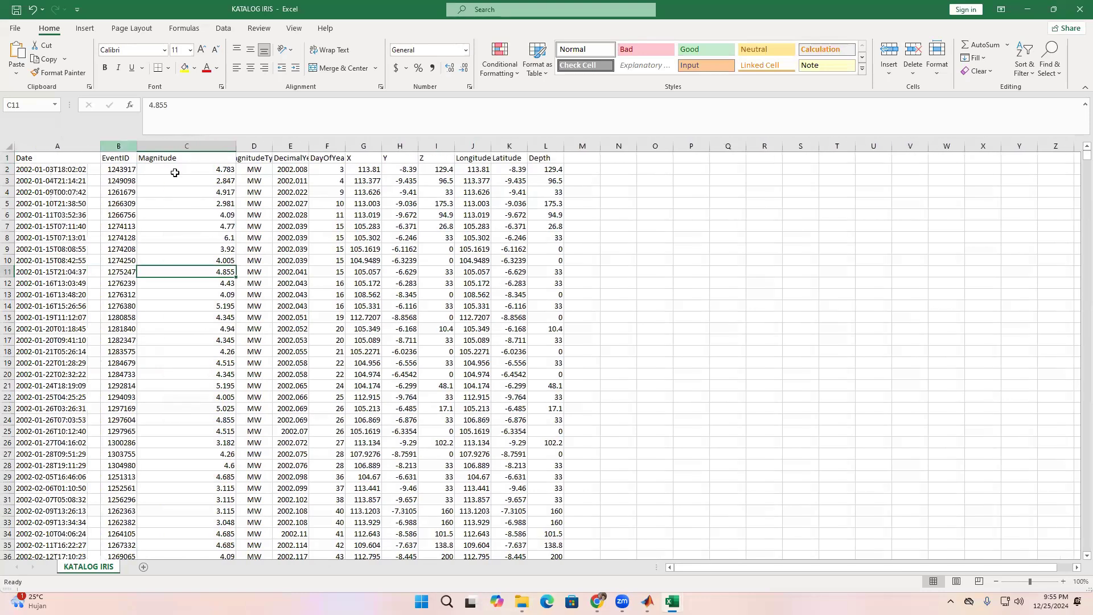
pyautogui.moveTo(196, 169); pyautogui.dragTo(194, 220)
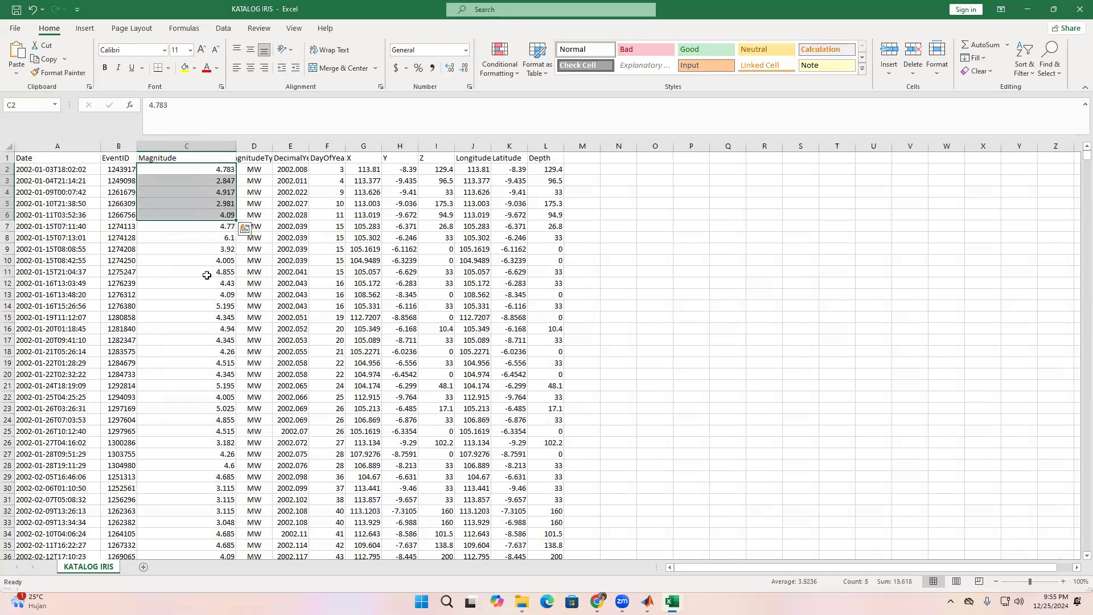
pyautogui.click(207, 272)
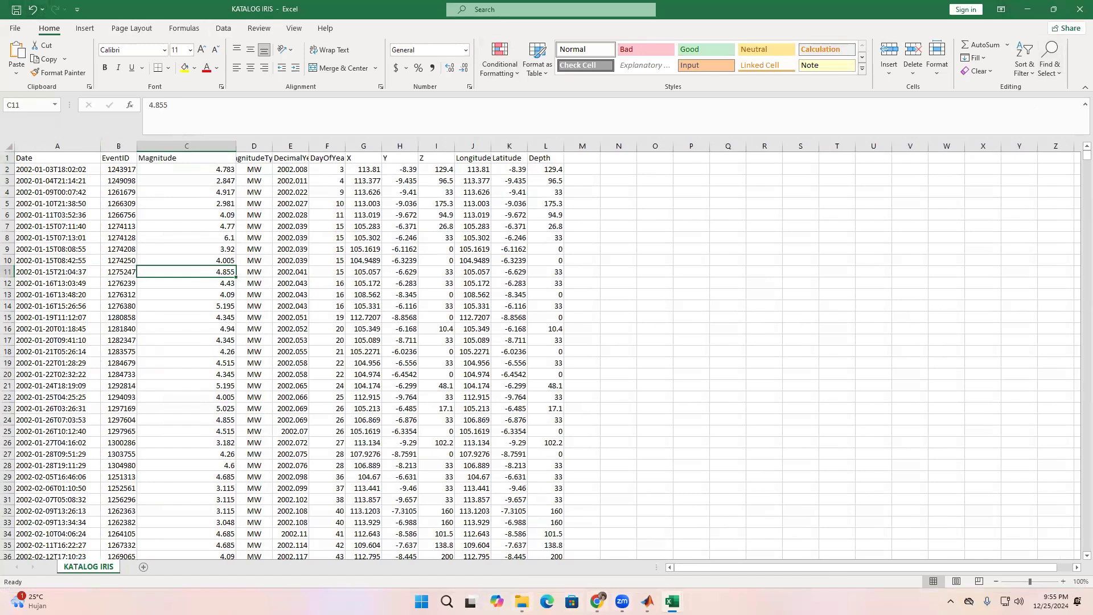
# - Switch to the ZMAP map window, import KATALOG IRIS with the ASCII columns filter, and memorize it in place of the data1 catalog
pyautogui.click(647, 601)
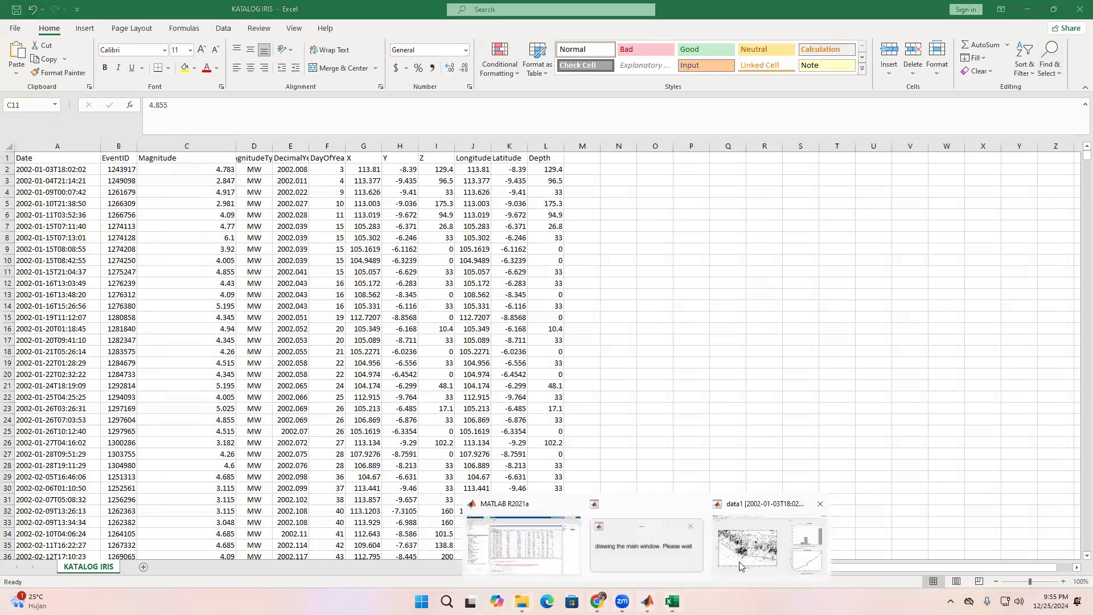
pyautogui.click(741, 561)
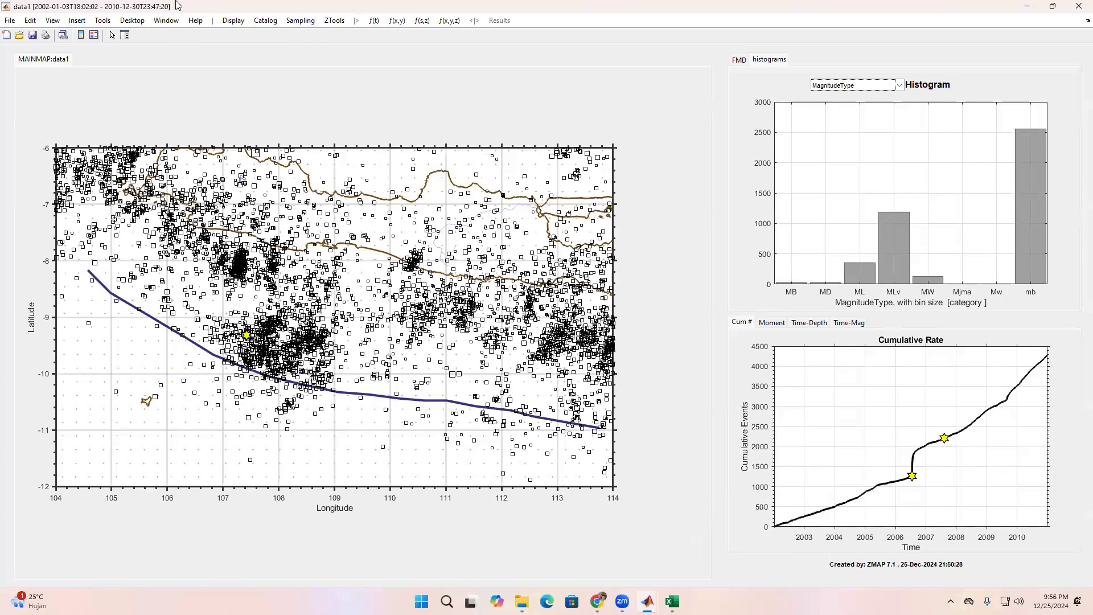
pyautogui.click(342, 23)
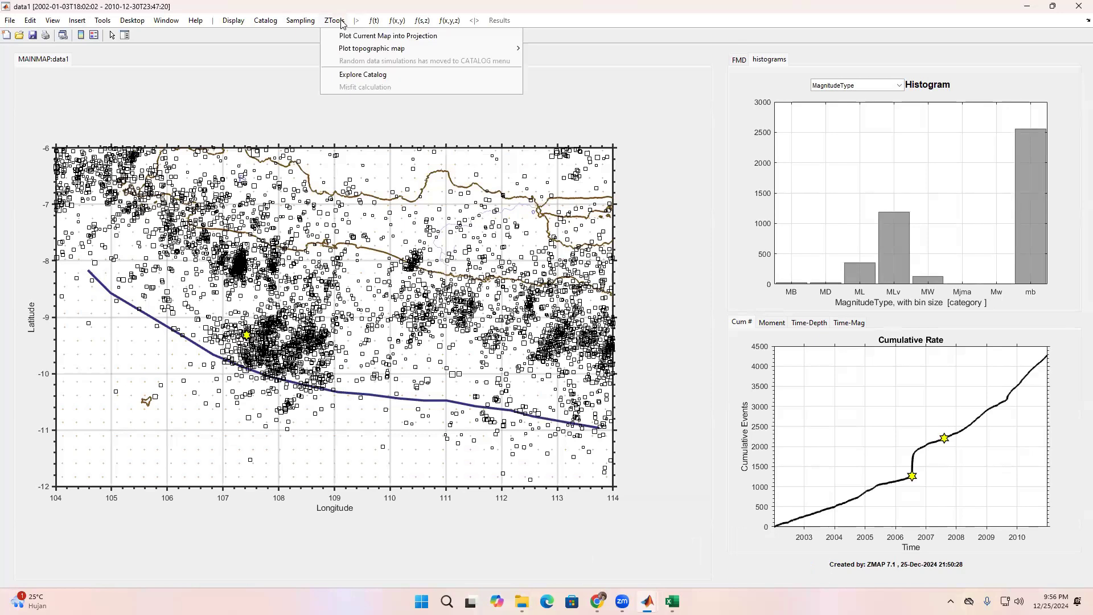
pyautogui.moveTo(265, 21)
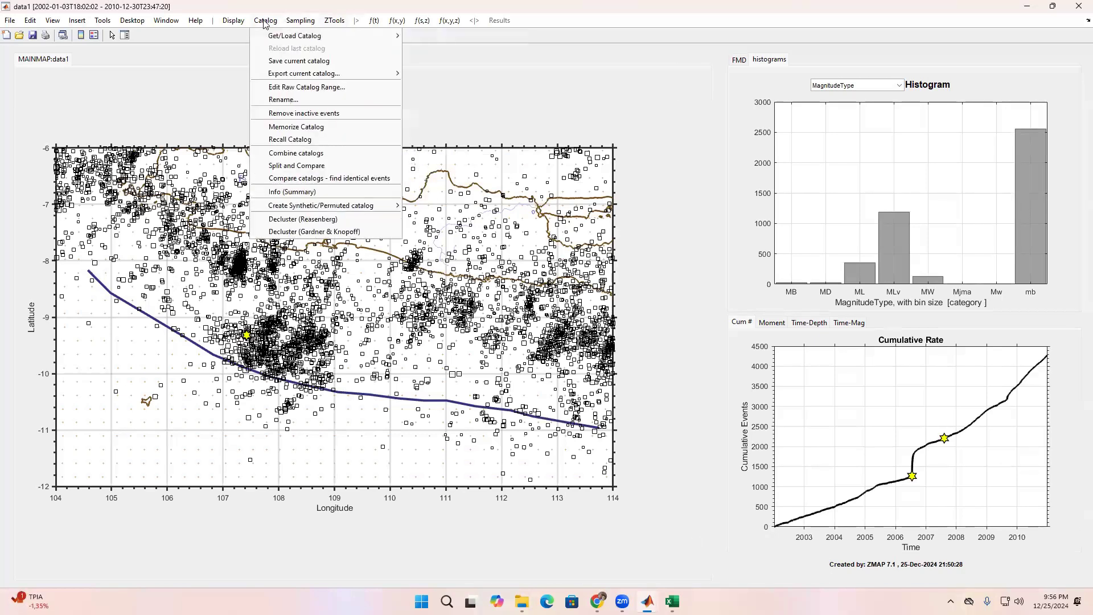
pyautogui.moveTo(259, 40)
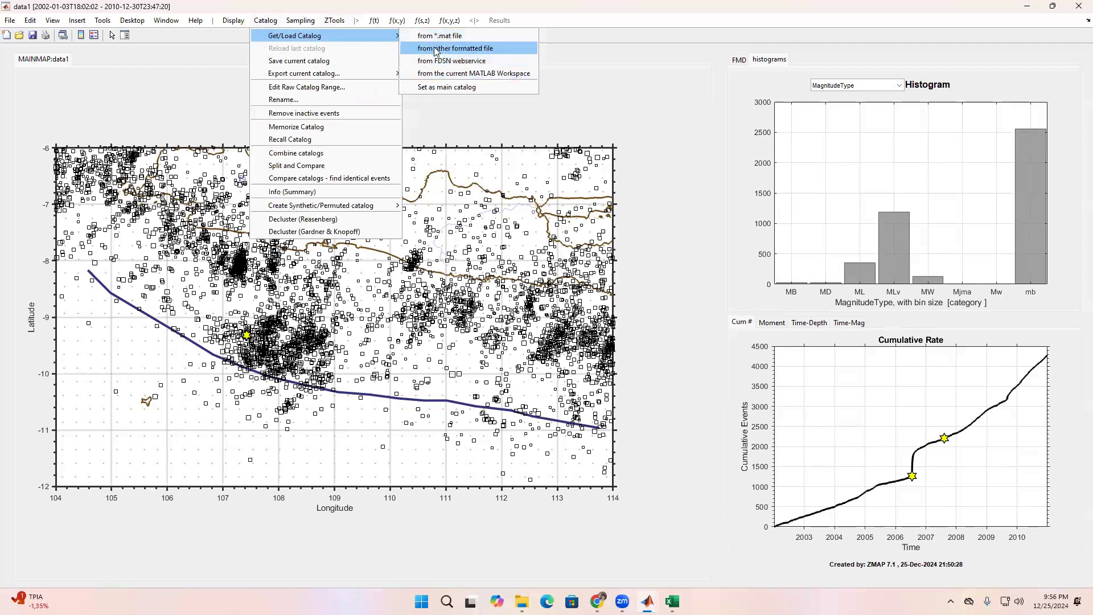
pyautogui.click(609, 33)
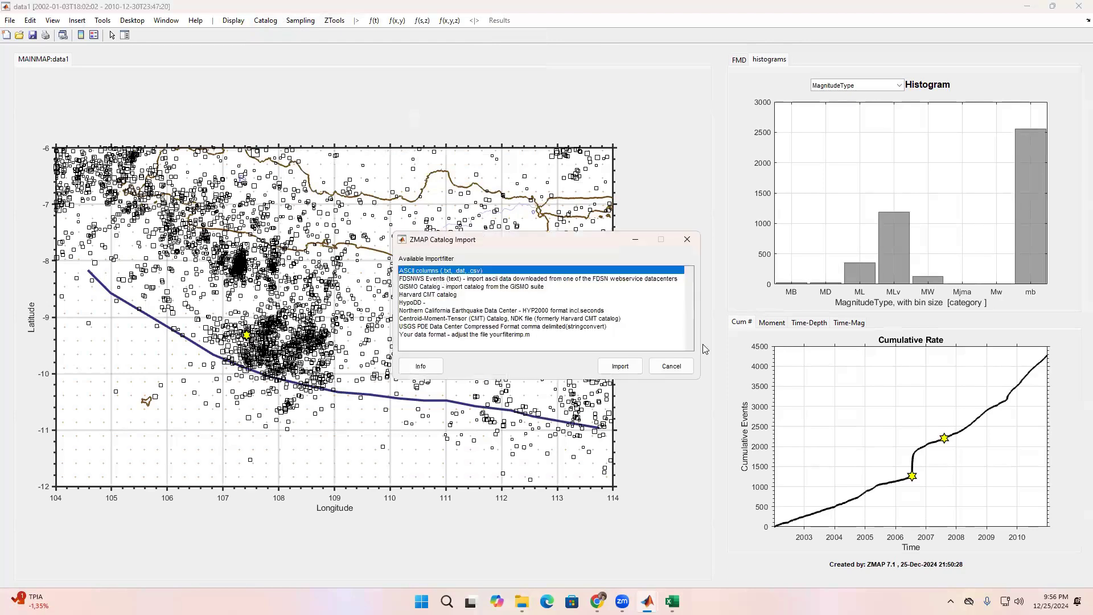
pyautogui.click(620, 366)
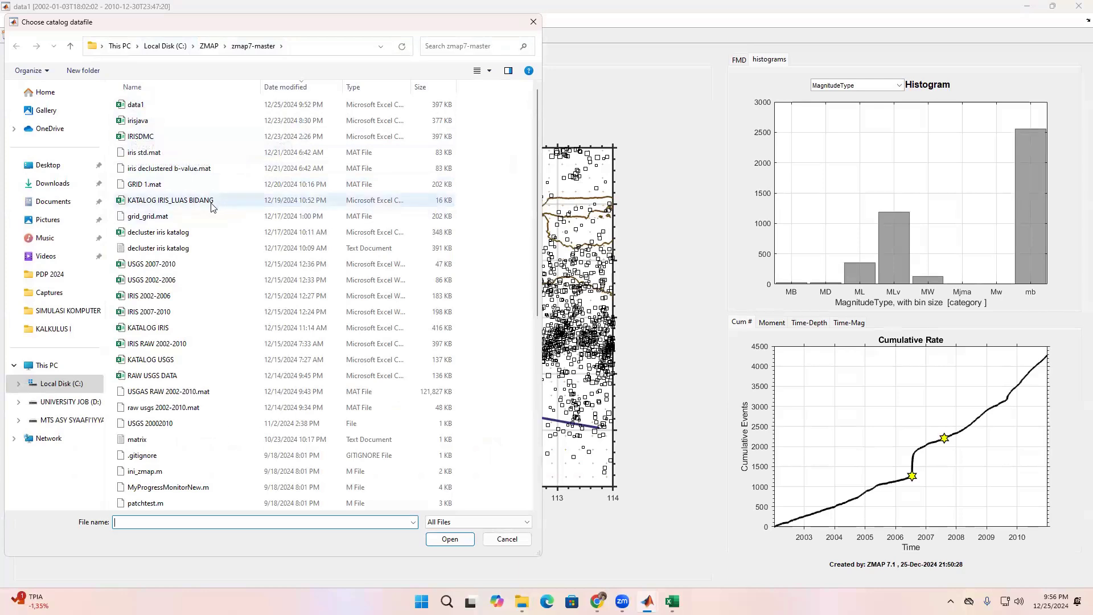
pyautogui.click(158, 327)
pyautogui.click(461, 538)
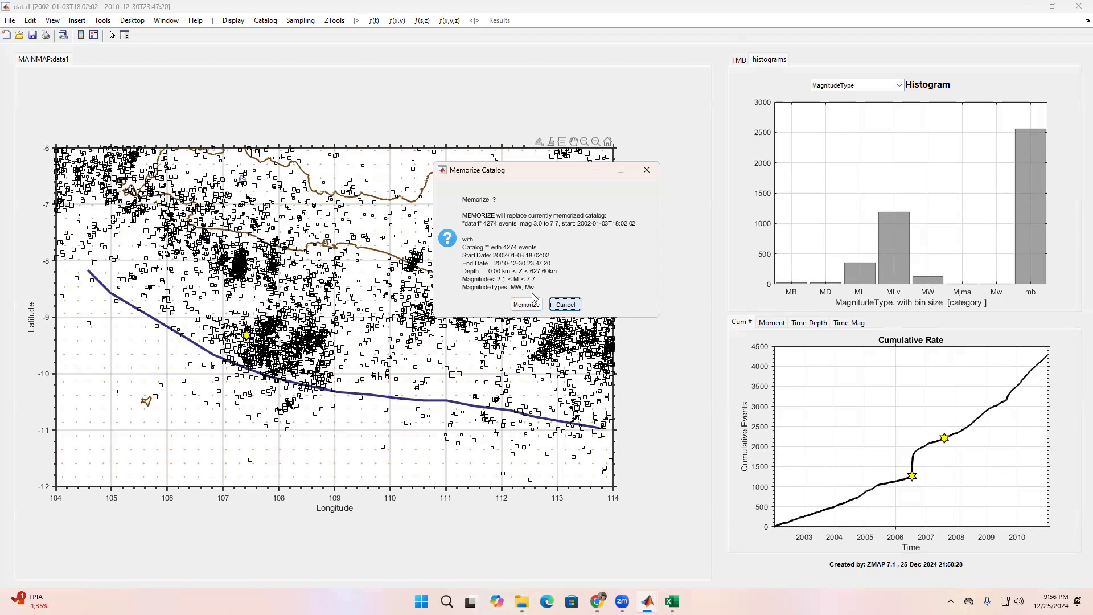
pyautogui.click(529, 303)
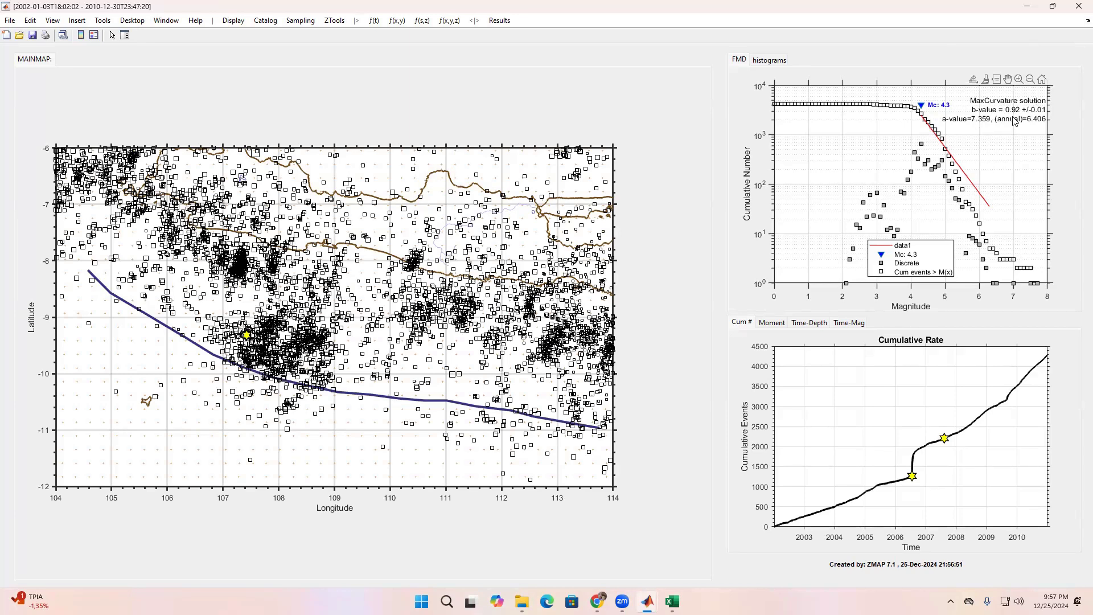
# - Show the histogram of the imported catalog by MagnitudeType
pyautogui.click(772, 62)
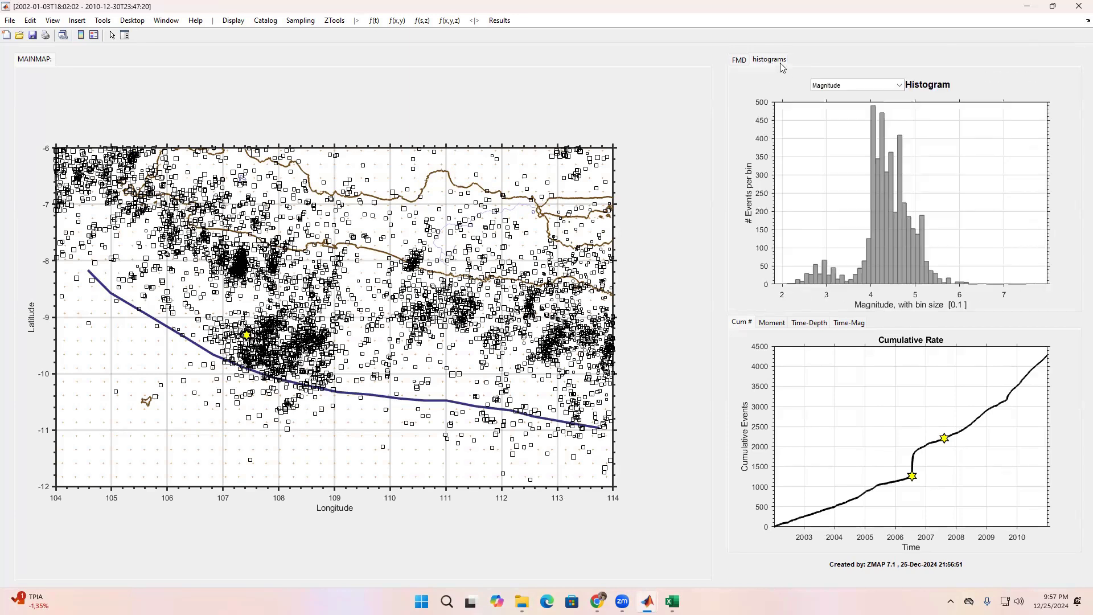
pyautogui.click(901, 86)
pyautogui.click(867, 145)
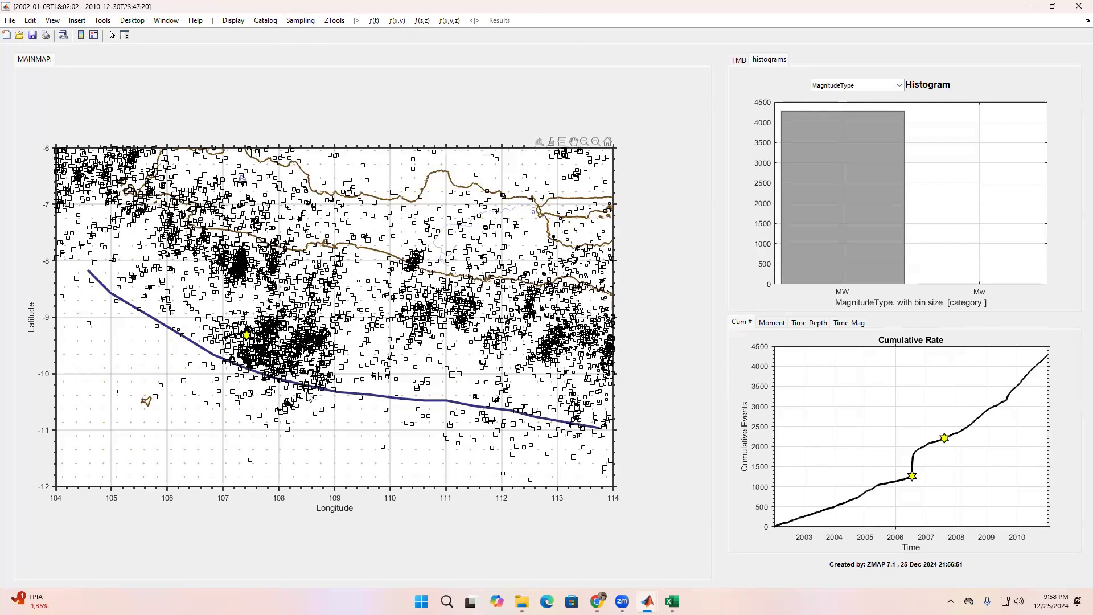
# - Start defining a sampling grid for the map and move the grid parameters dialog towards the map's centre
pyautogui.click(334, 21)
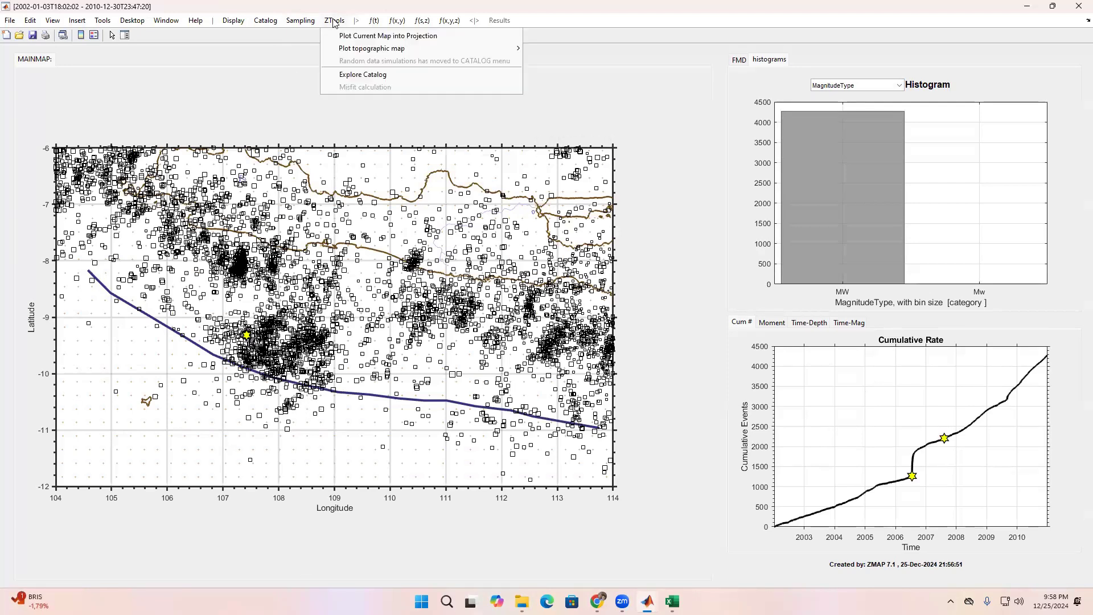
pyautogui.moveTo(313, 23)
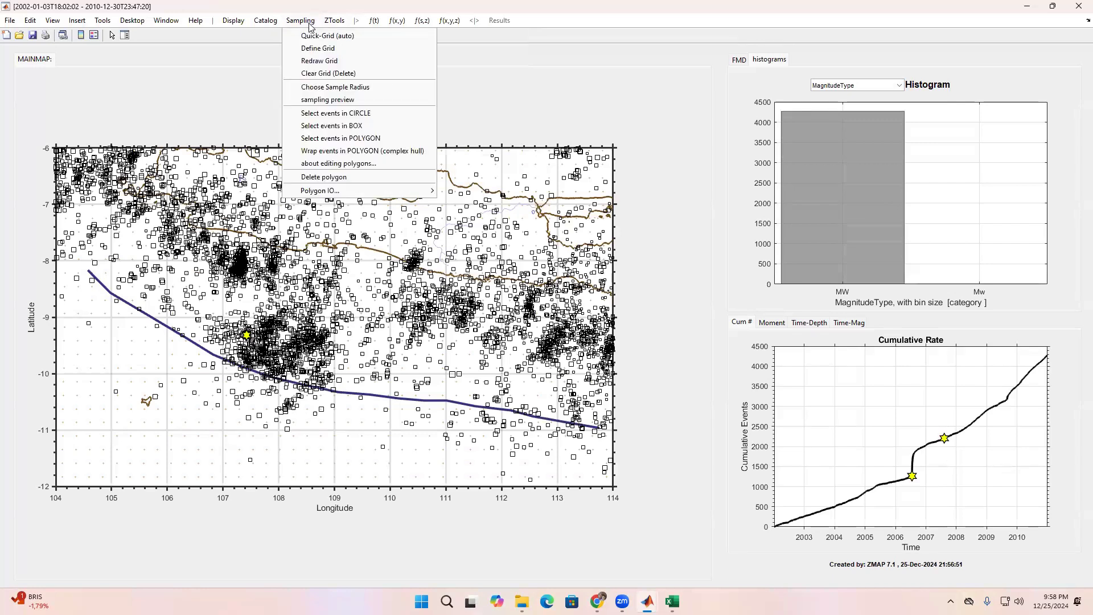
pyautogui.click(308, 52)
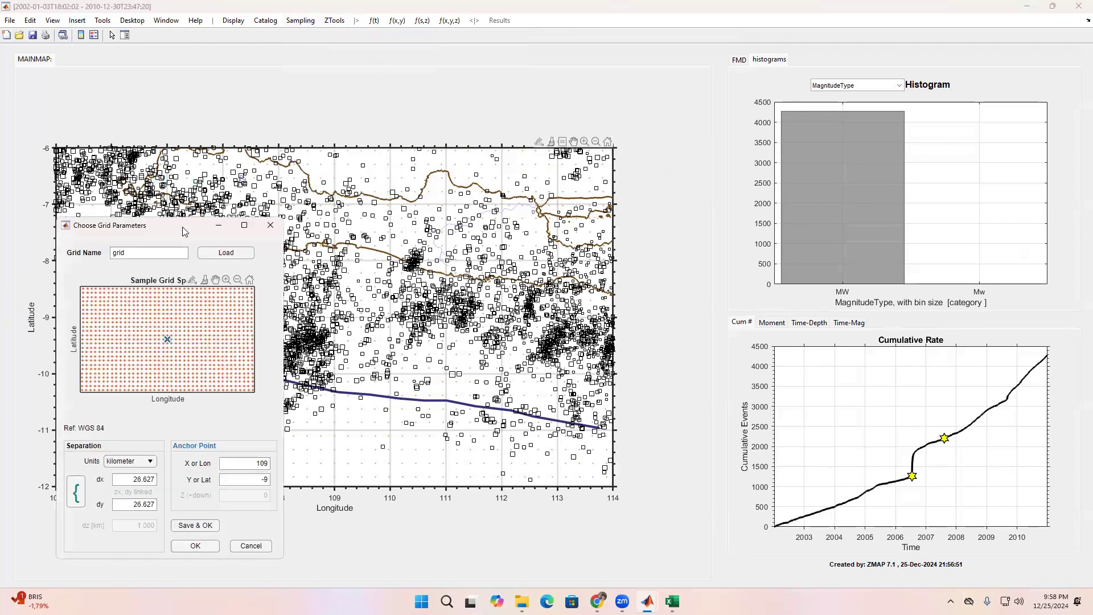
pyautogui.moveTo(136, 225); pyautogui.dragTo(330, 162)
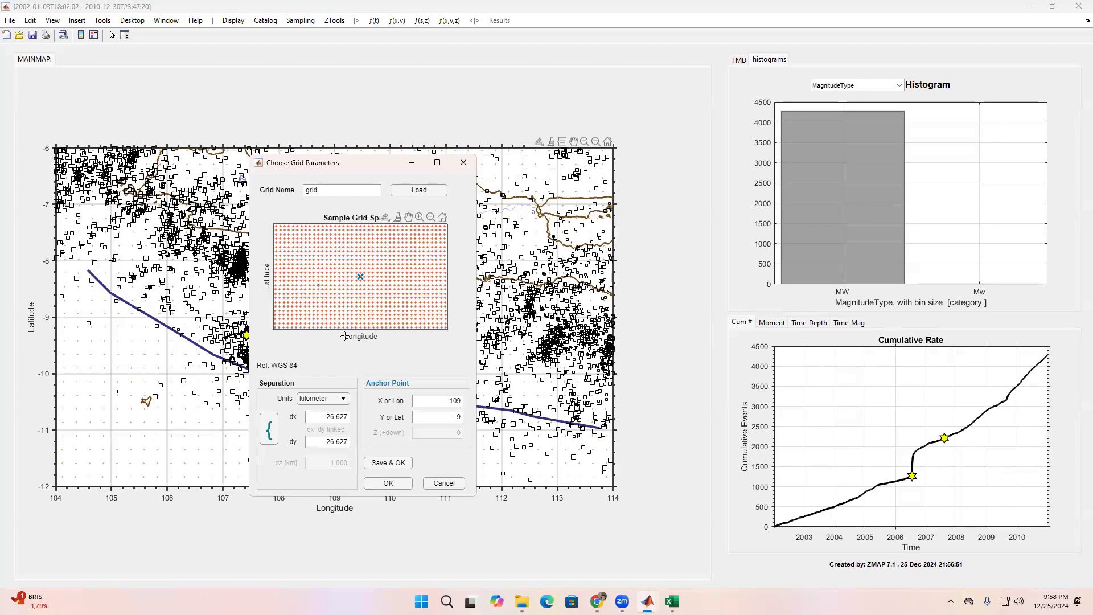
# - Try degree as the unit of the grid separation, and return it to kilometer
pyautogui.click(343, 401)
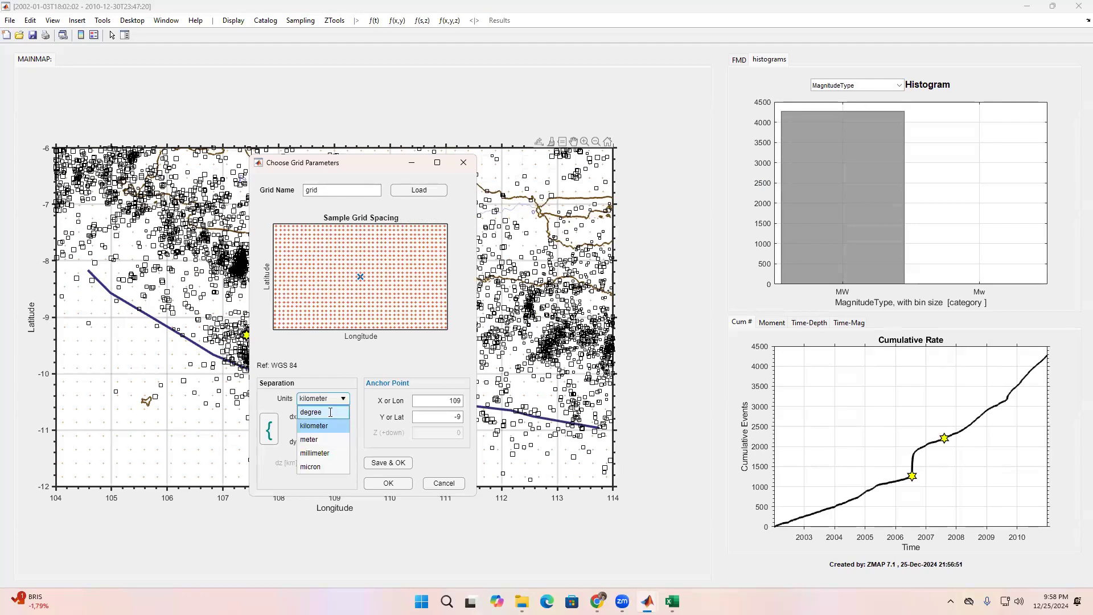
pyautogui.click(333, 411)
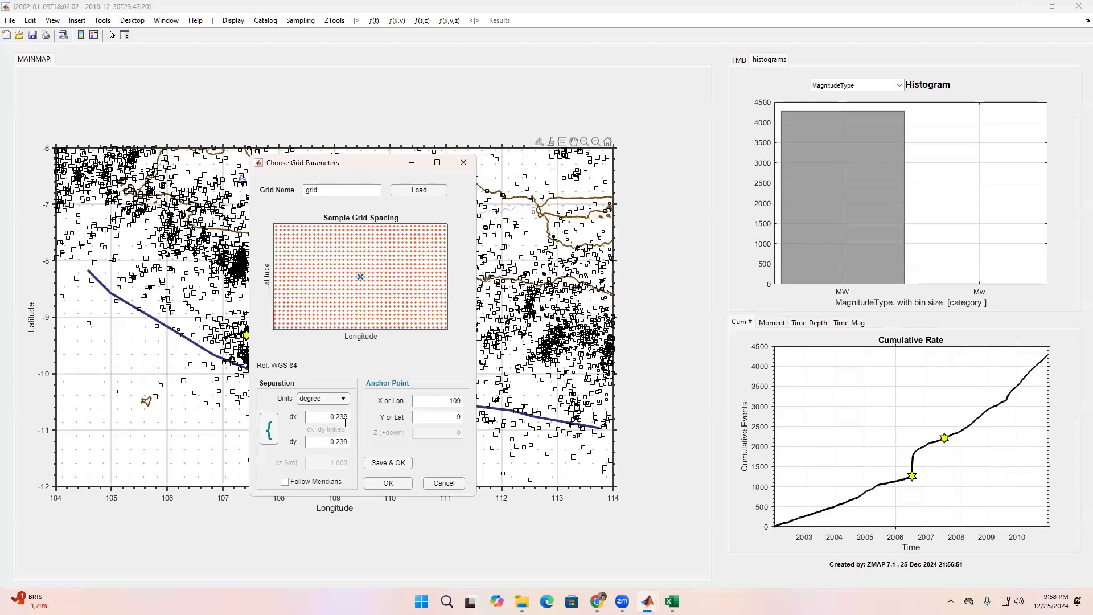
pyautogui.click(343, 398)
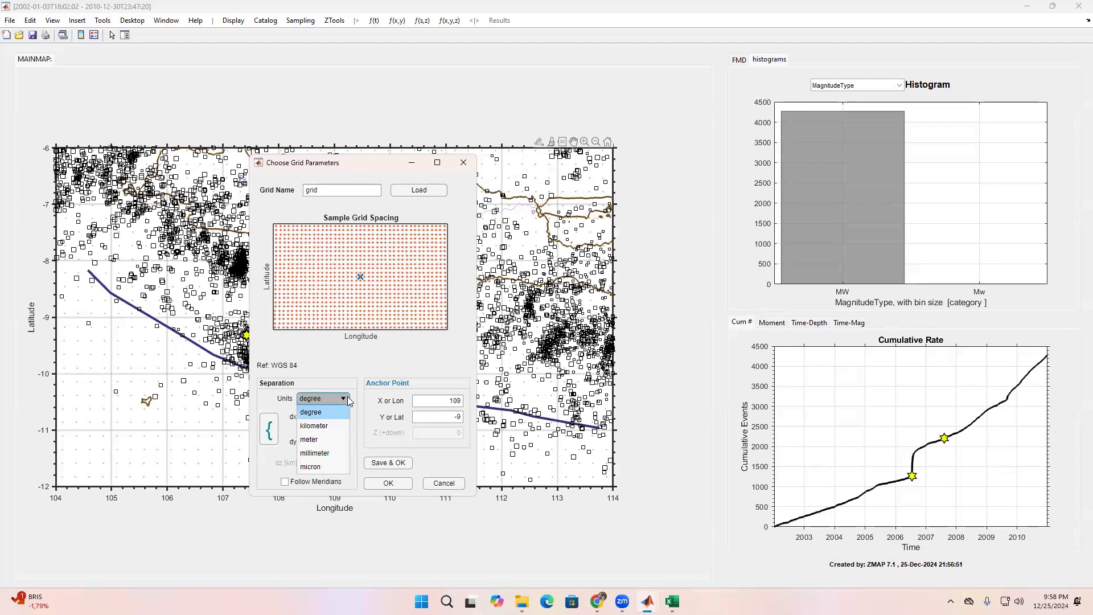
pyautogui.click(330, 424)
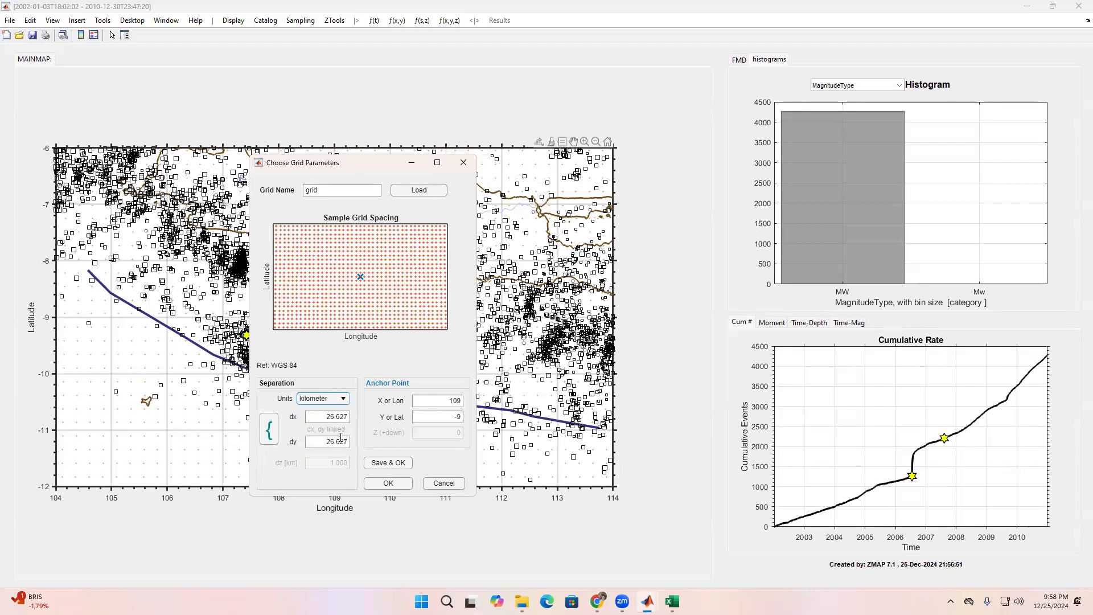
# - Set the grid separation dx and dy to 10 km and create the grid on the map
pyautogui.click(330, 418)
pyautogui.moveTo(310, 419); pyautogui.dragTo(375, 427)
pyautogui.write('5')
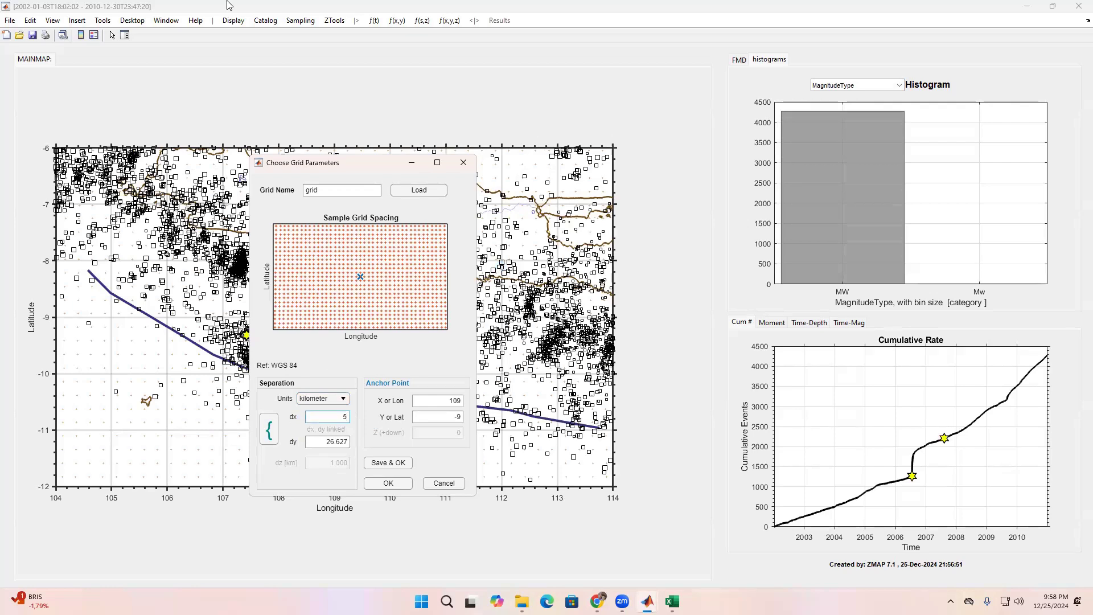
pyautogui.press('BackSpace')
pyautogui.write('10')
pyautogui.click(343, 442)
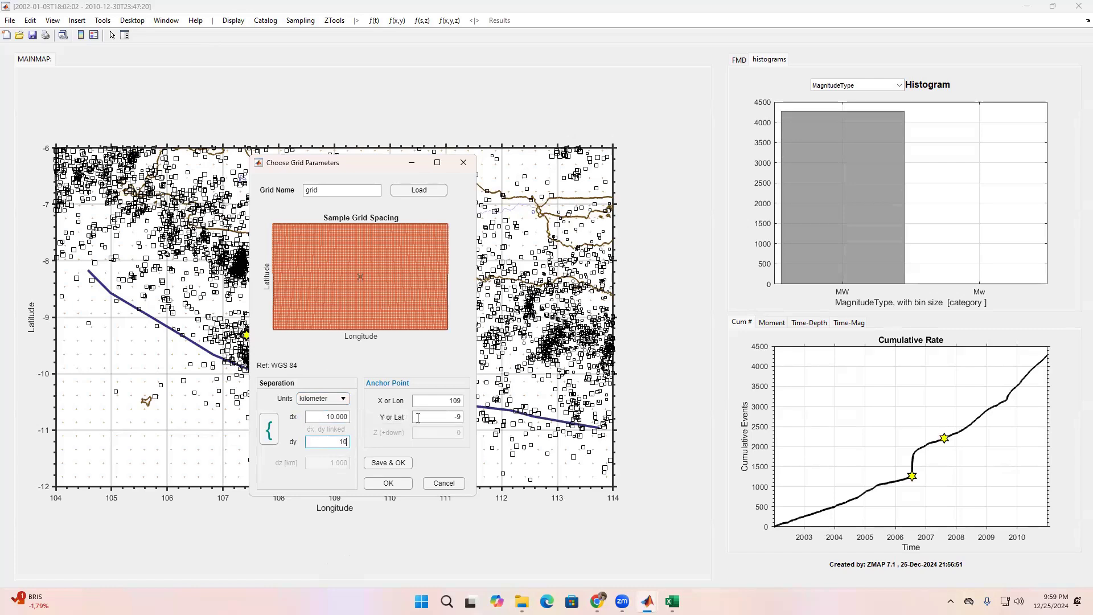
pyautogui.click(452, 466)
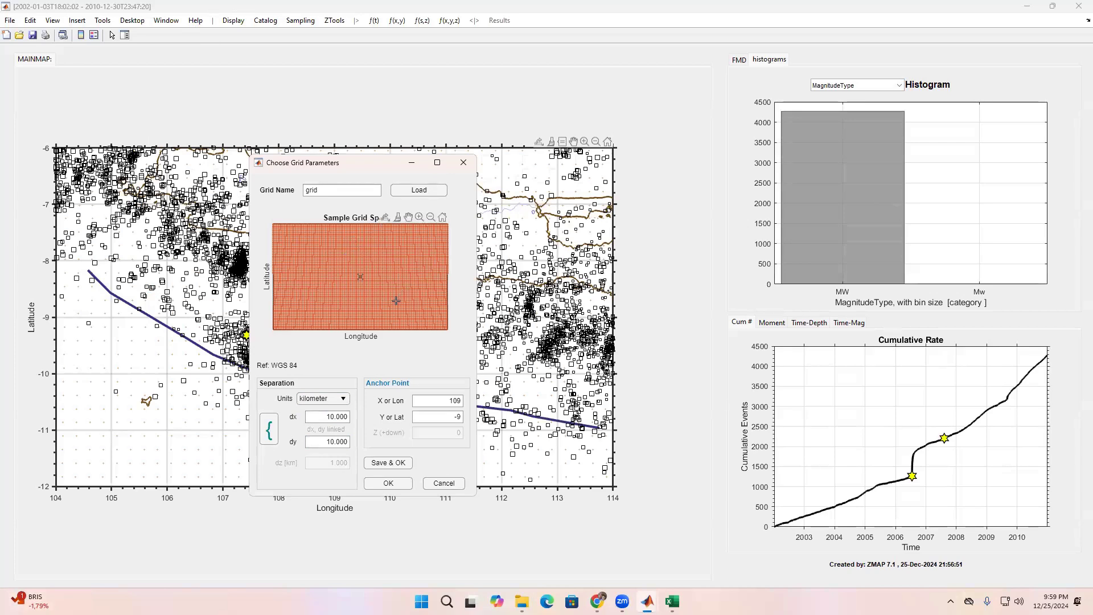
pyautogui.click(388, 483)
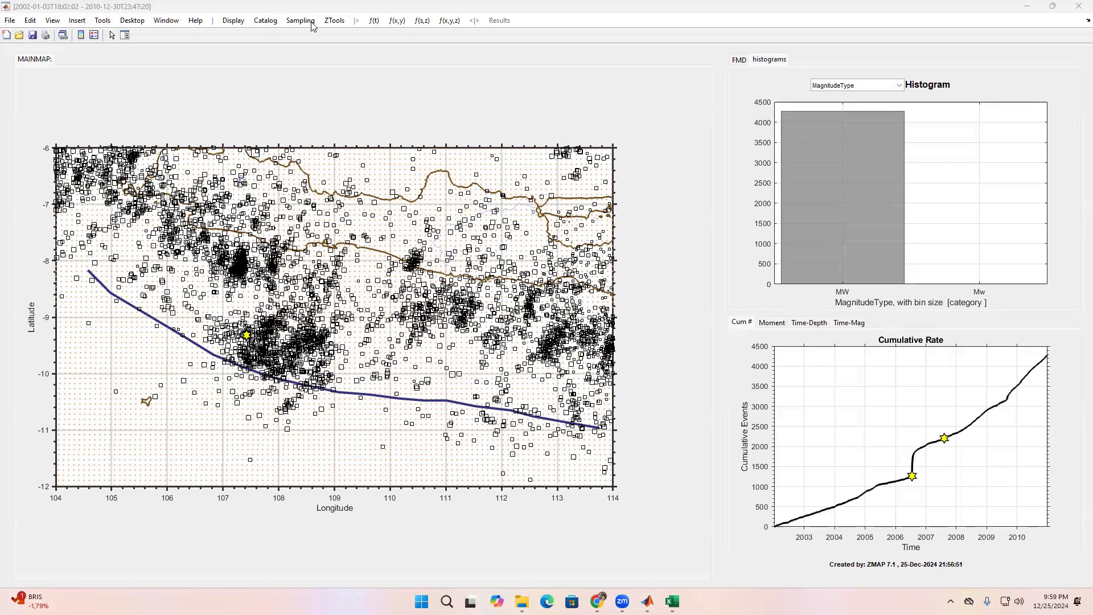
# - Decluster the catalog with the Reasenberg method using a confidence level of 0.90, and dismiss the declustering information
pyautogui.click(304, 85)
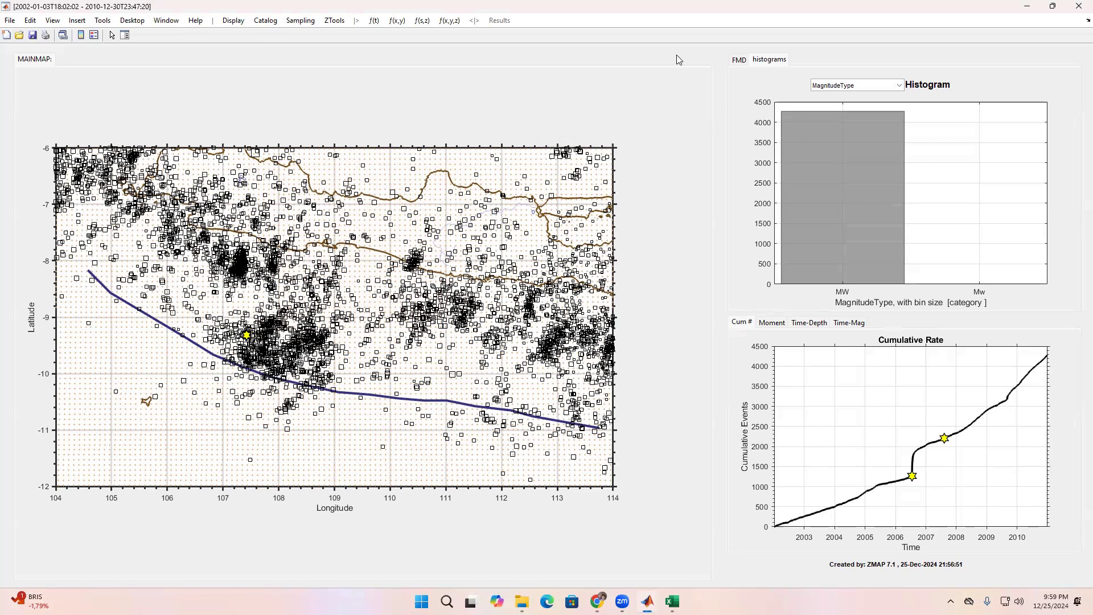
pyautogui.click(293, 22)
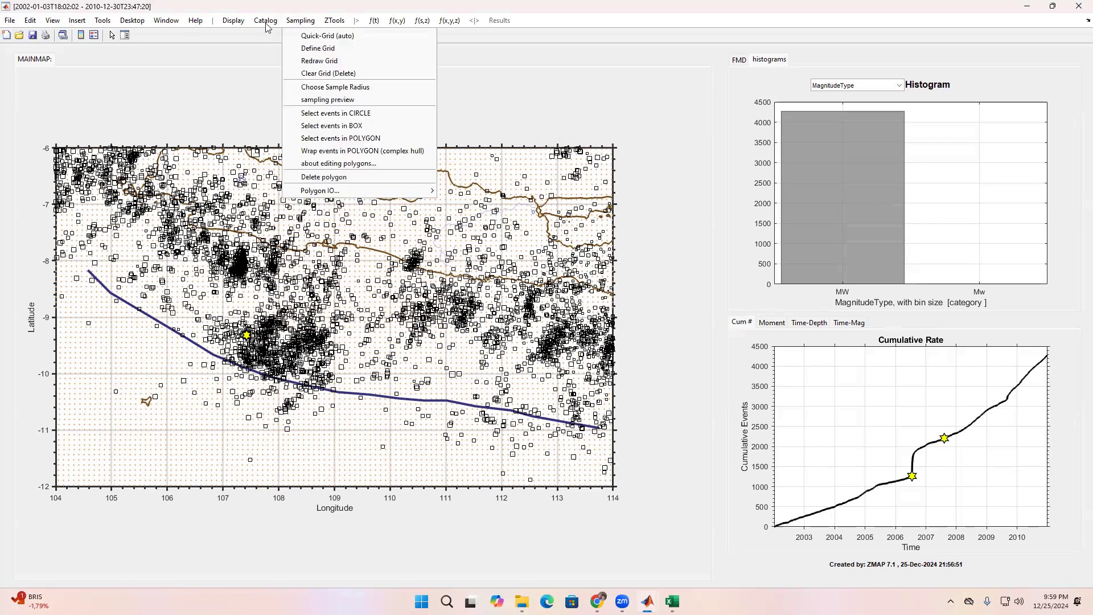
pyautogui.moveTo(266, 26)
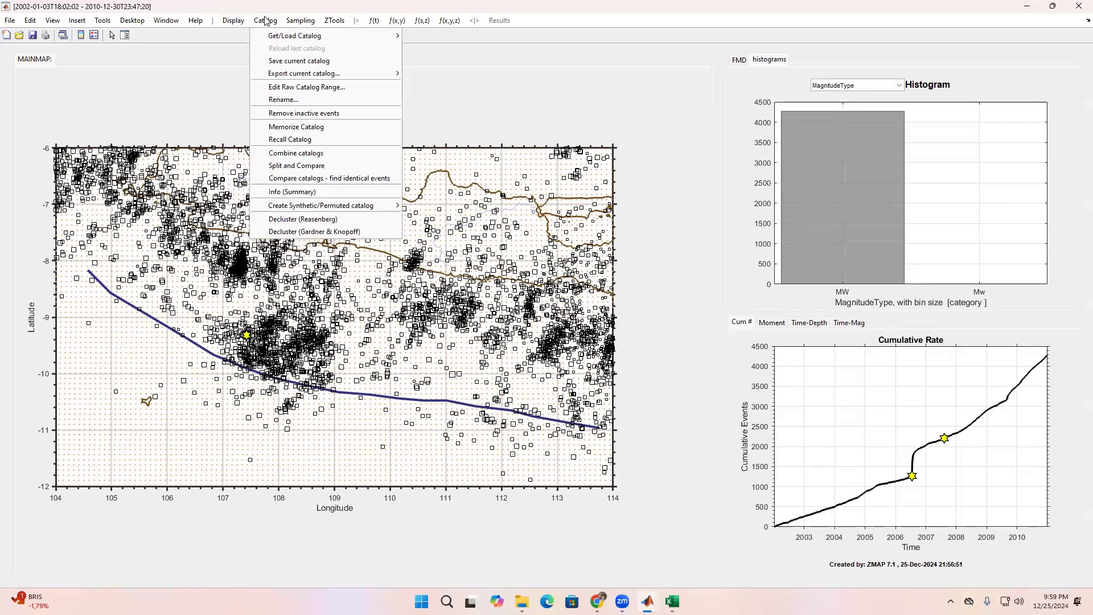
pyautogui.click(310, 222)
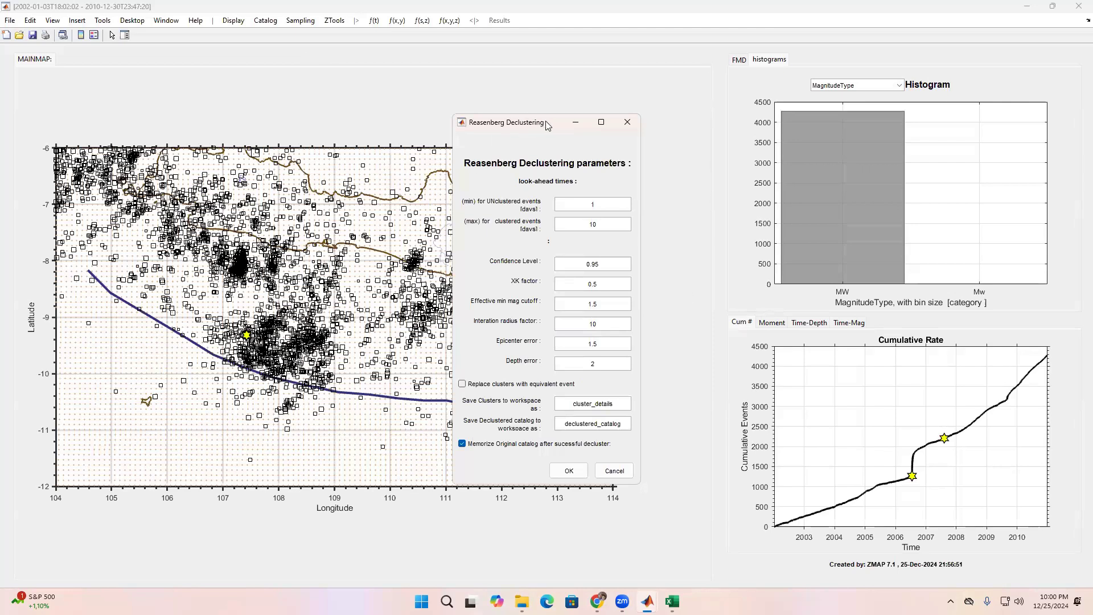
pyautogui.moveTo(546, 126); pyautogui.dragTo(480, 125)
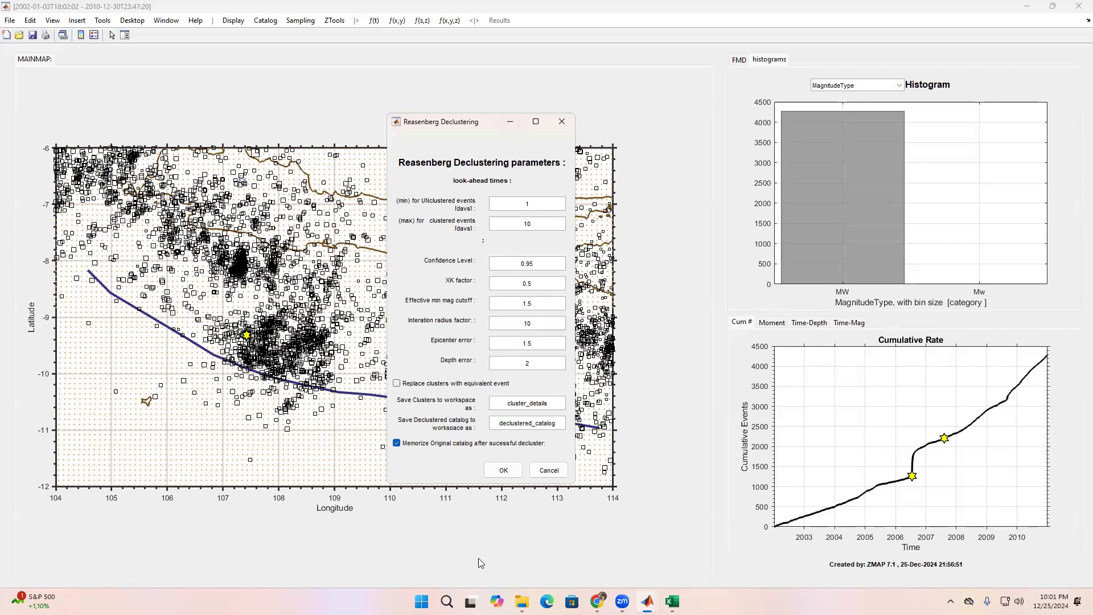
pyautogui.click(549, 263)
pyautogui.press('BackSpace')
pyautogui.write('0')
pyautogui.click(509, 474)
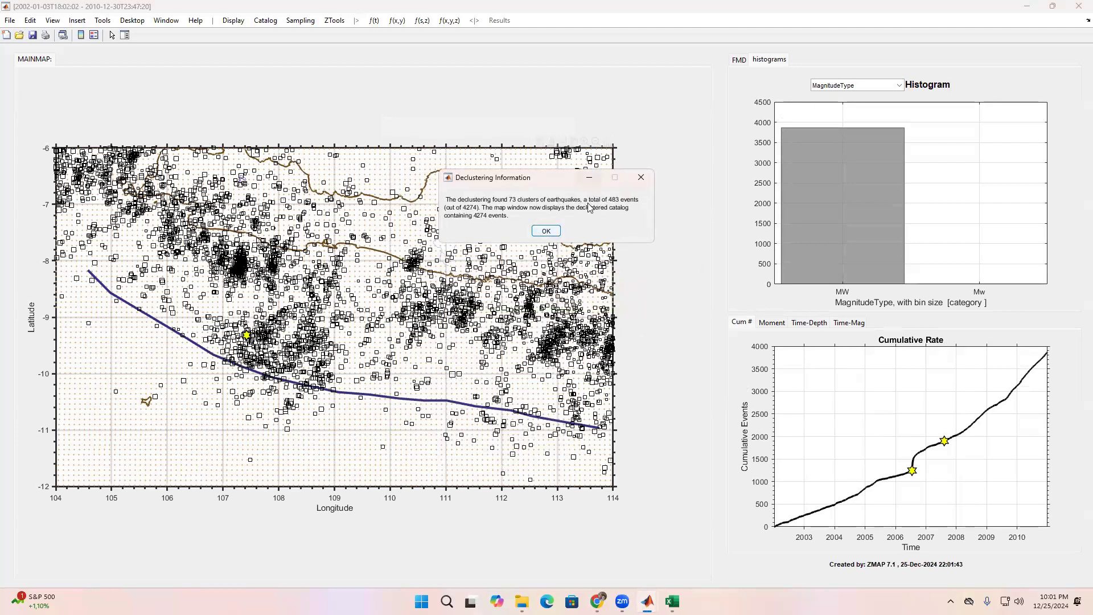
pyautogui.click(555, 232)
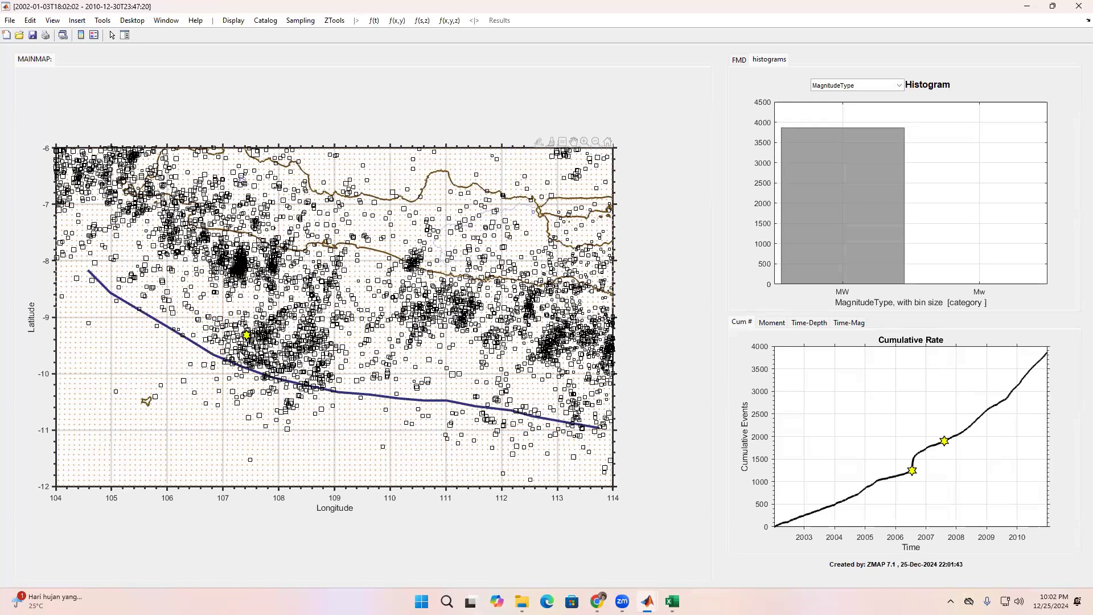
pyautogui.click(265, 21)
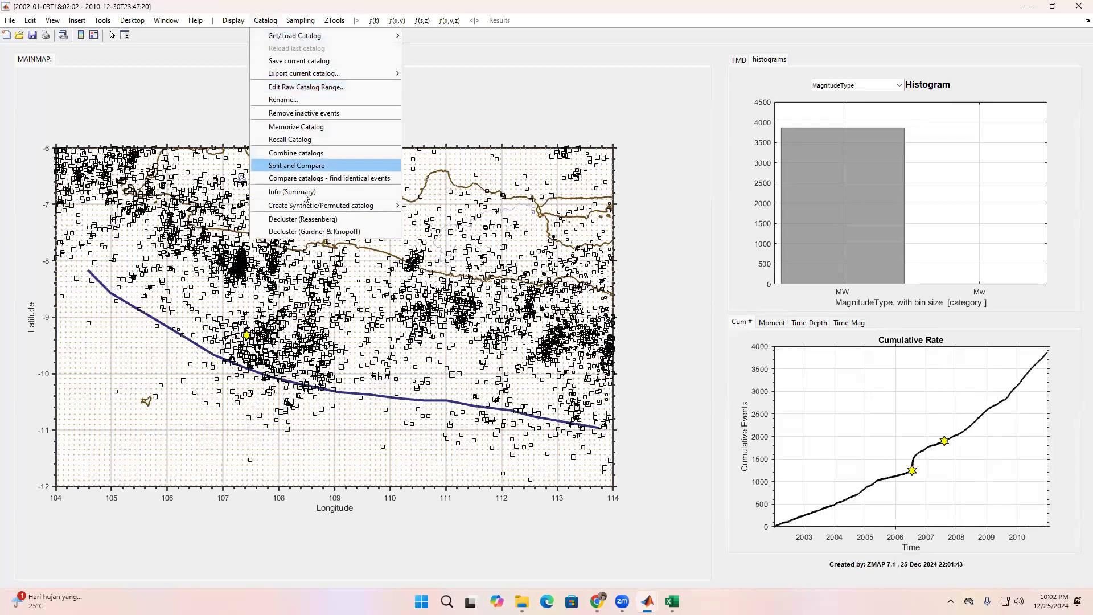
pyautogui.click(302, 21)
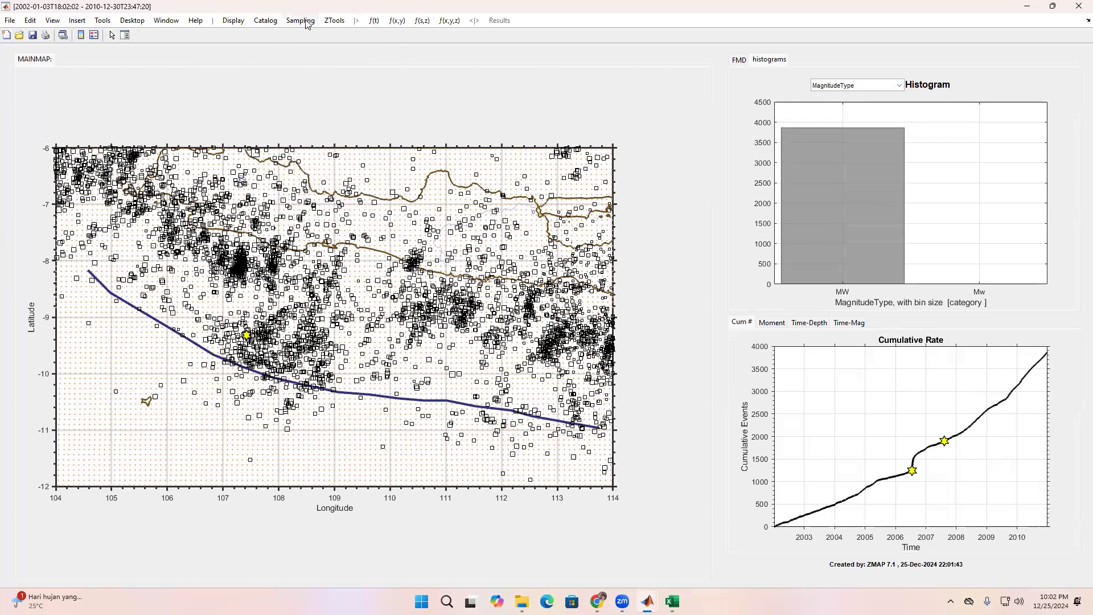
pyautogui.click(307, 22)
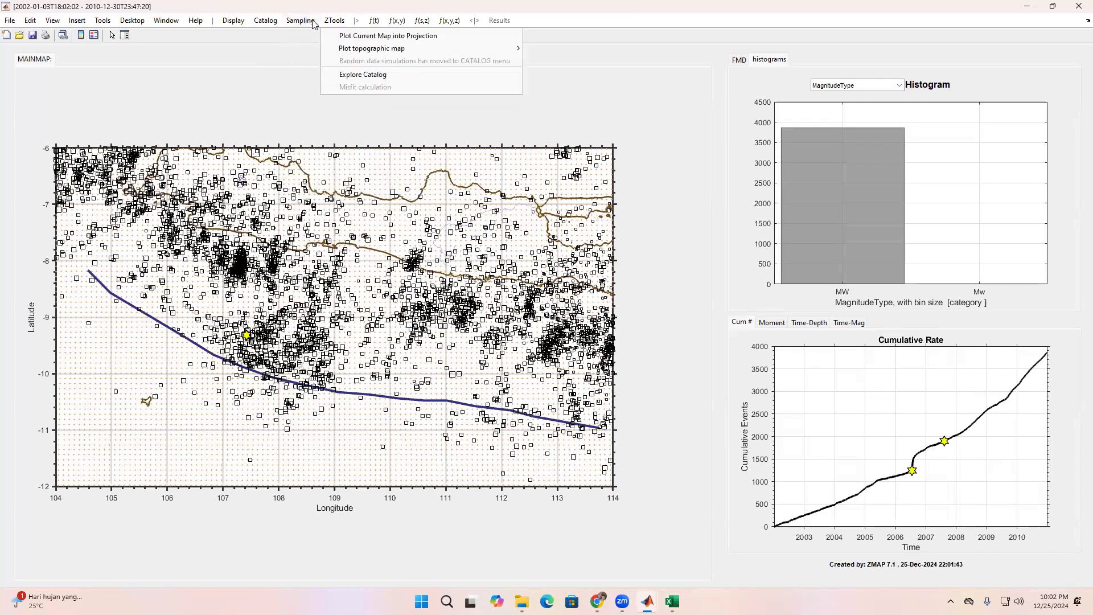
pyautogui.click(577, 105)
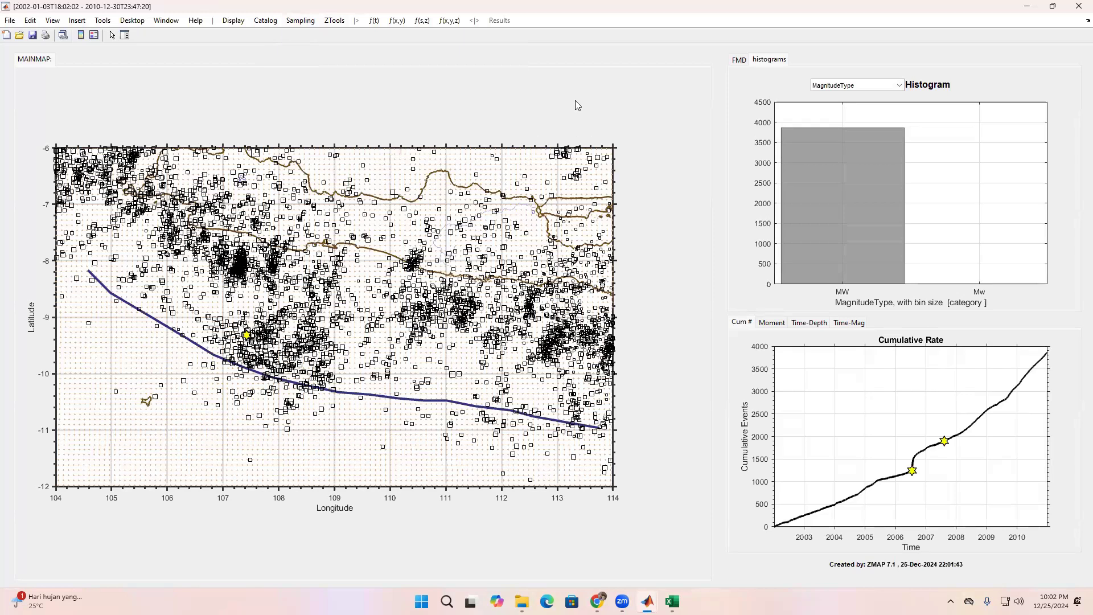
# - Analyze the time series of the FULL (raw) Catalog and position the Cumulative Number plot over the map
pyautogui.click(335, 22)
pyautogui.moveTo(306, 23)
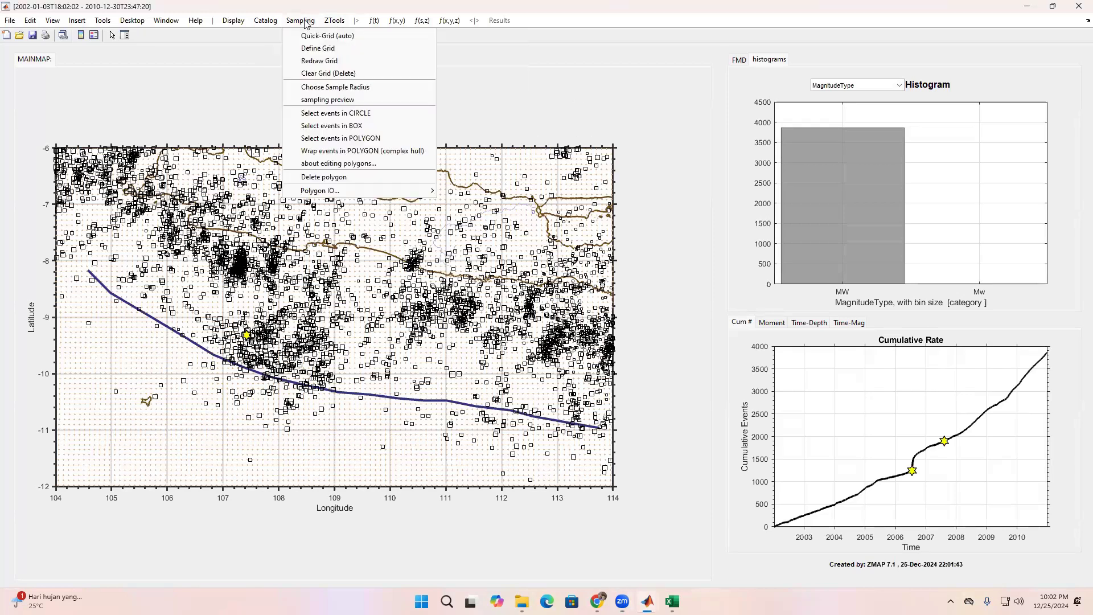
pyautogui.moveTo(375, 23)
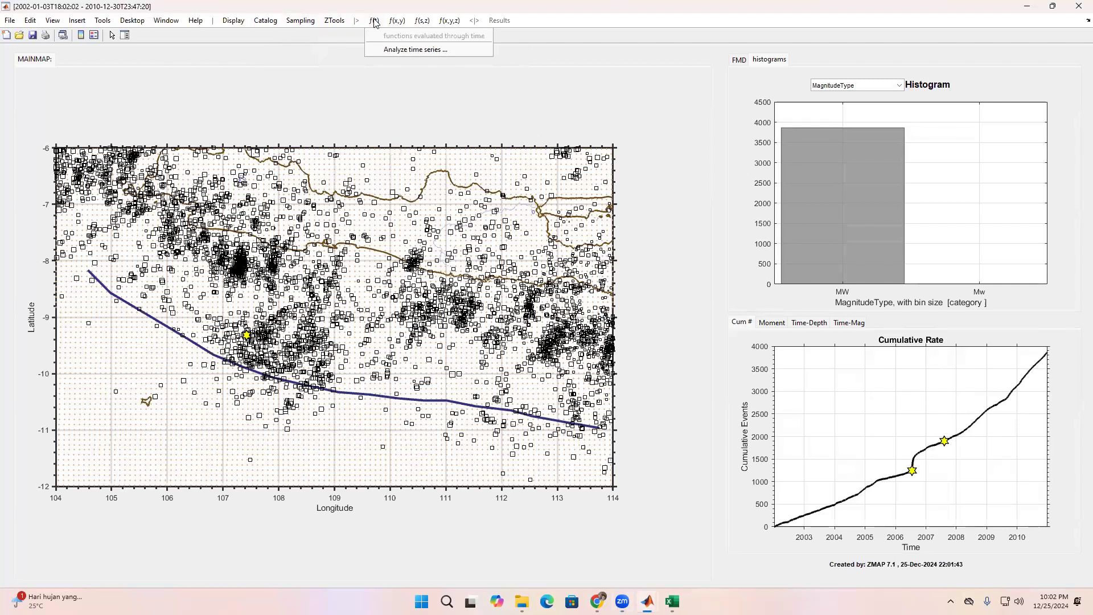
pyautogui.click(392, 49)
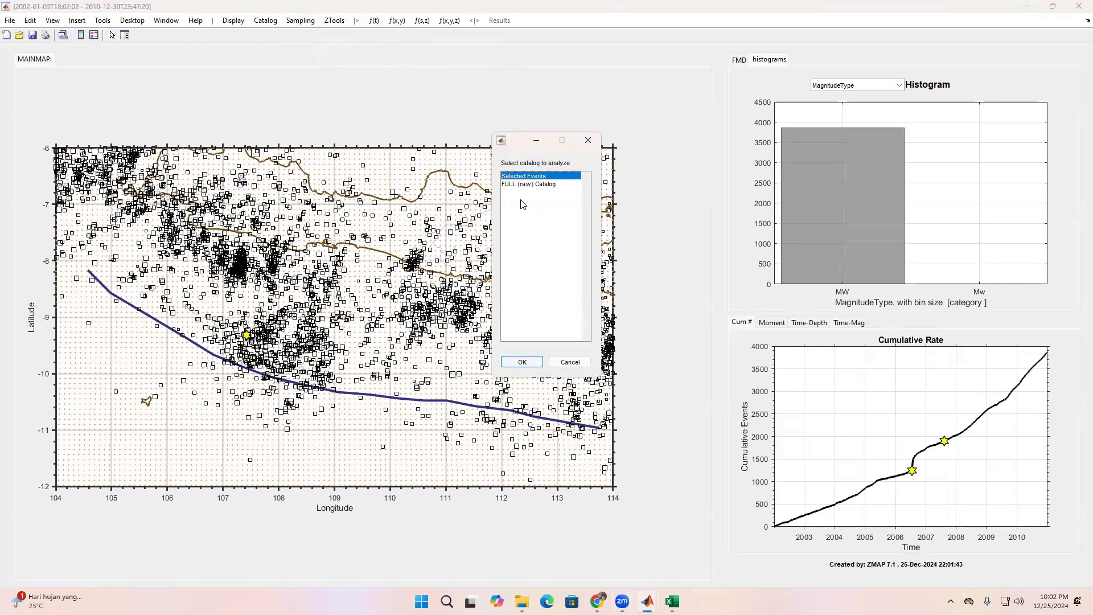
pyautogui.click(534, 184)
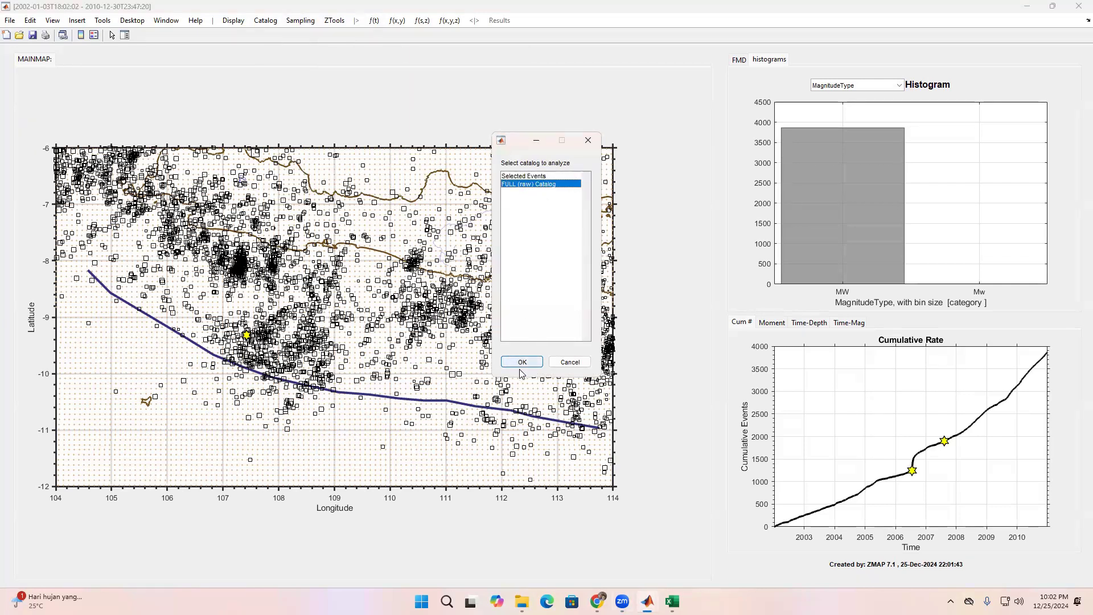
pyautogui.click(522, 362)
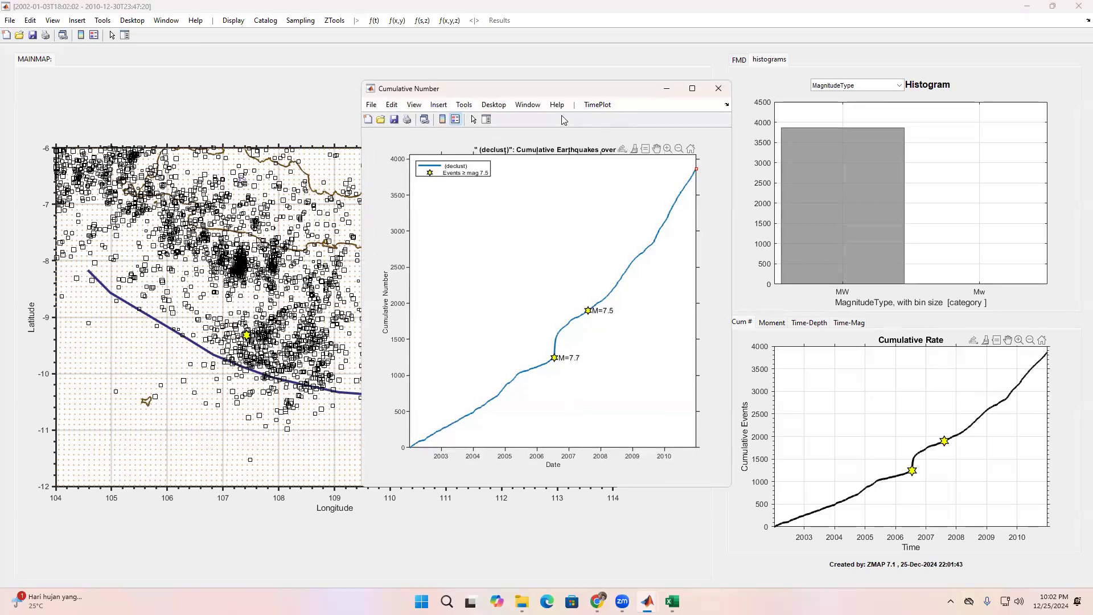
pyautogui.moveTo(566, 90); pyautogui.dragTo(566, 108)
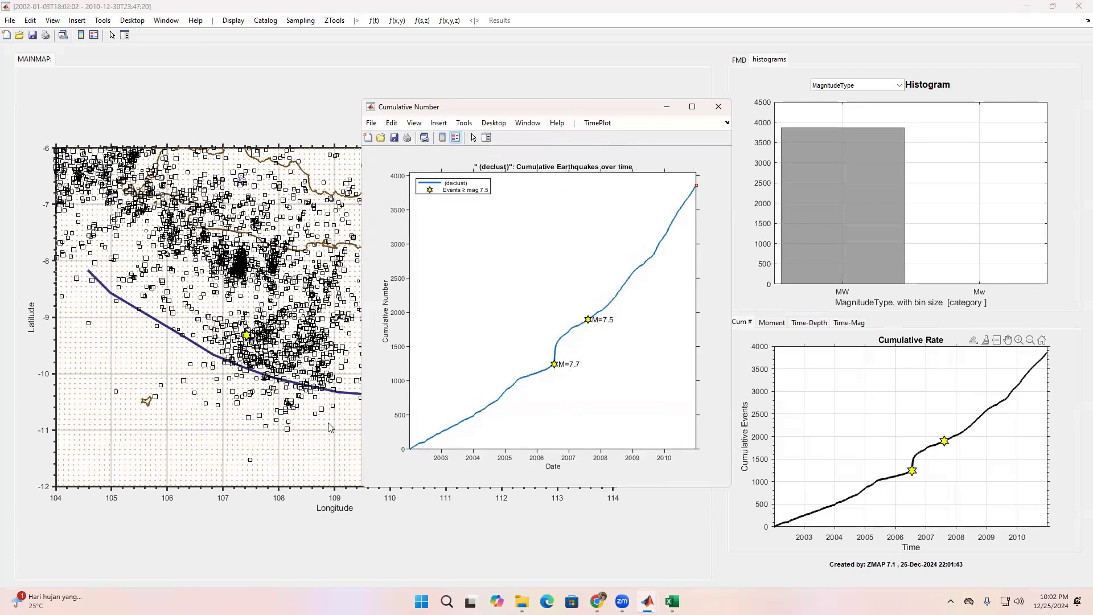
pyautogui.moveTo(570, 113); pyautogui.dragTo(418, 114)
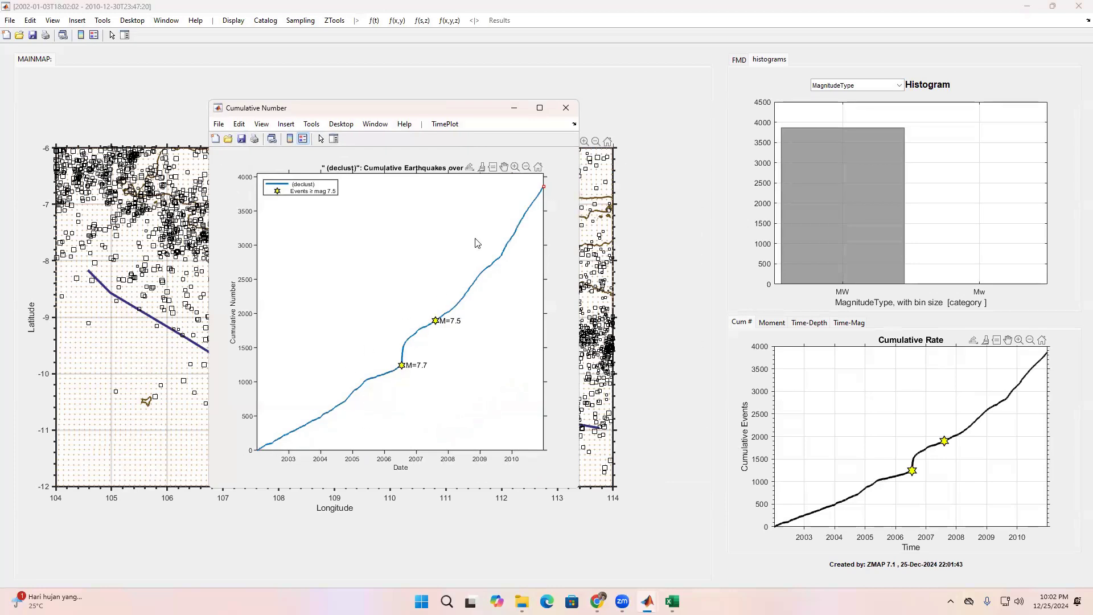
# - Plot the catalog's time-depth distribution and place its window beside the Cumulative Number plot
pyautogui.click(440, 125)
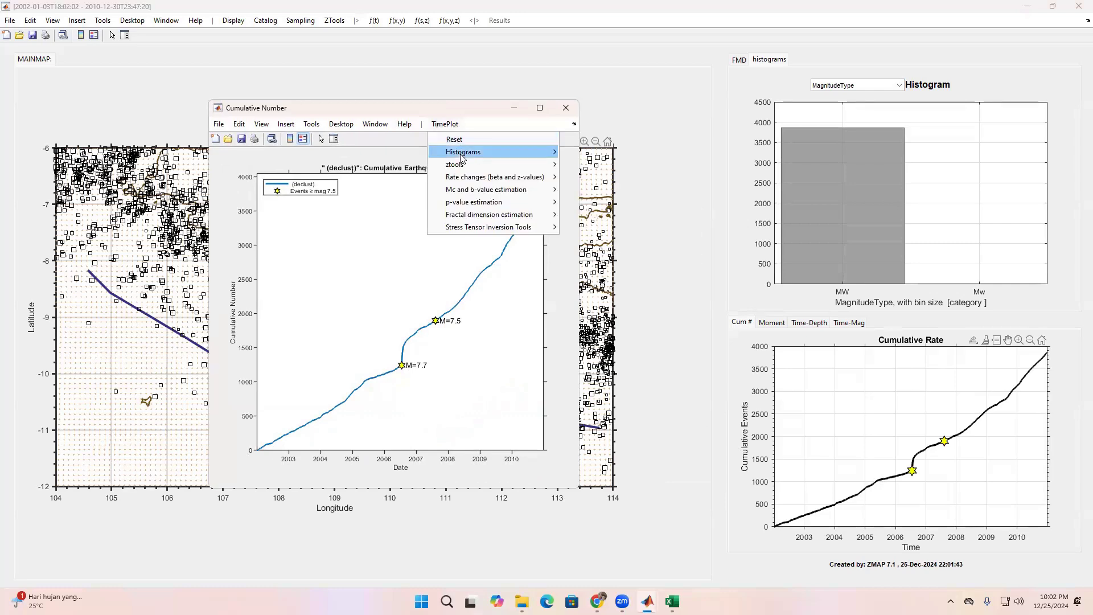
pyautogui.moveTo(462, 167)
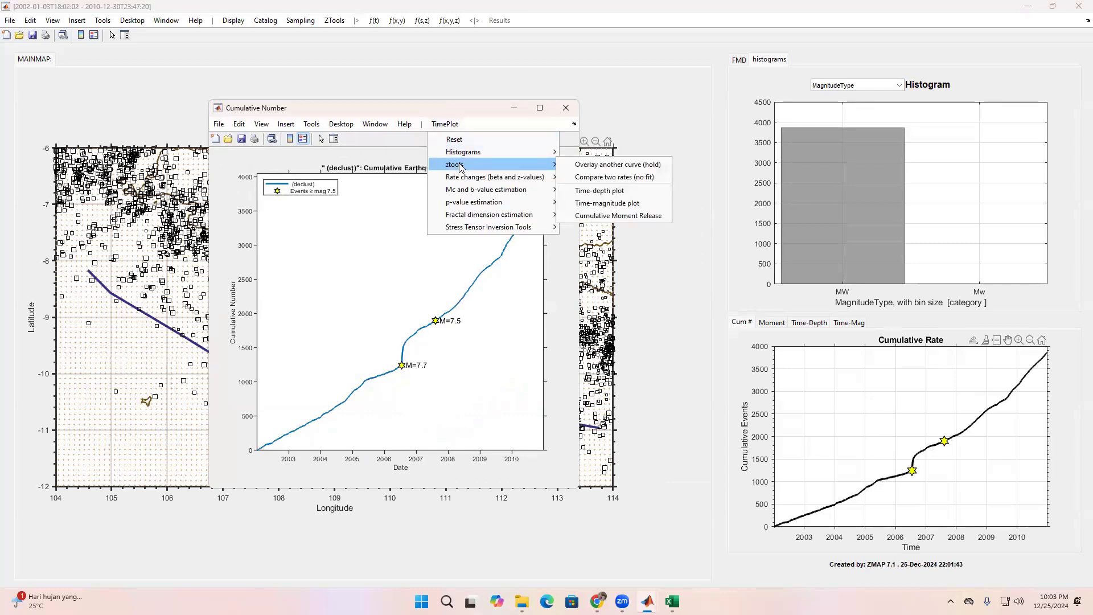
pyautogui.click(585, 196)
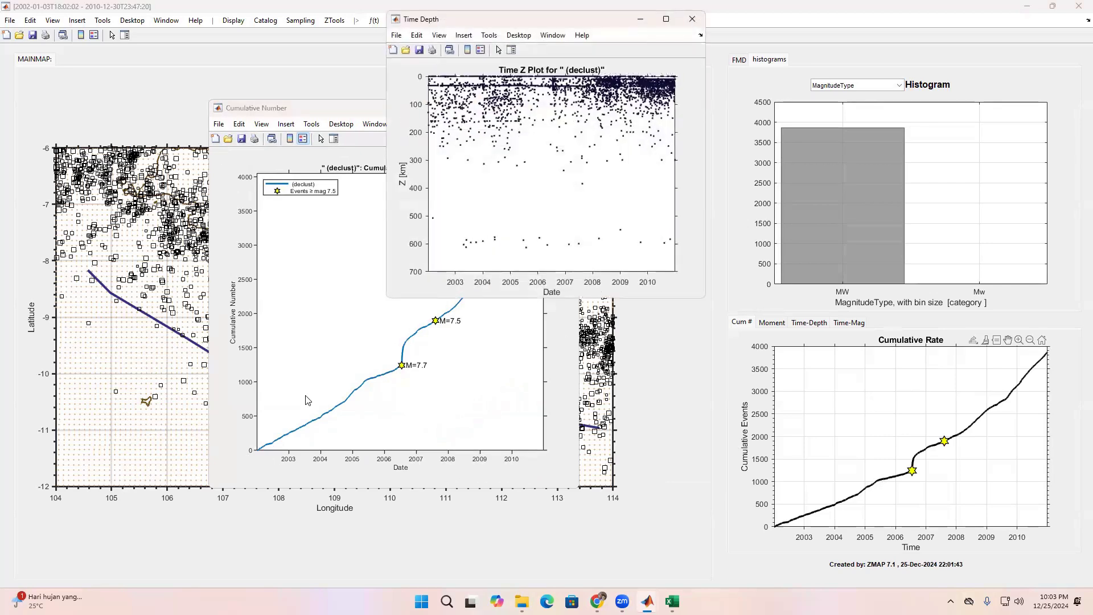
pyautogui.moveTo(547, 21); pyautogui.dragTo(804, 129)
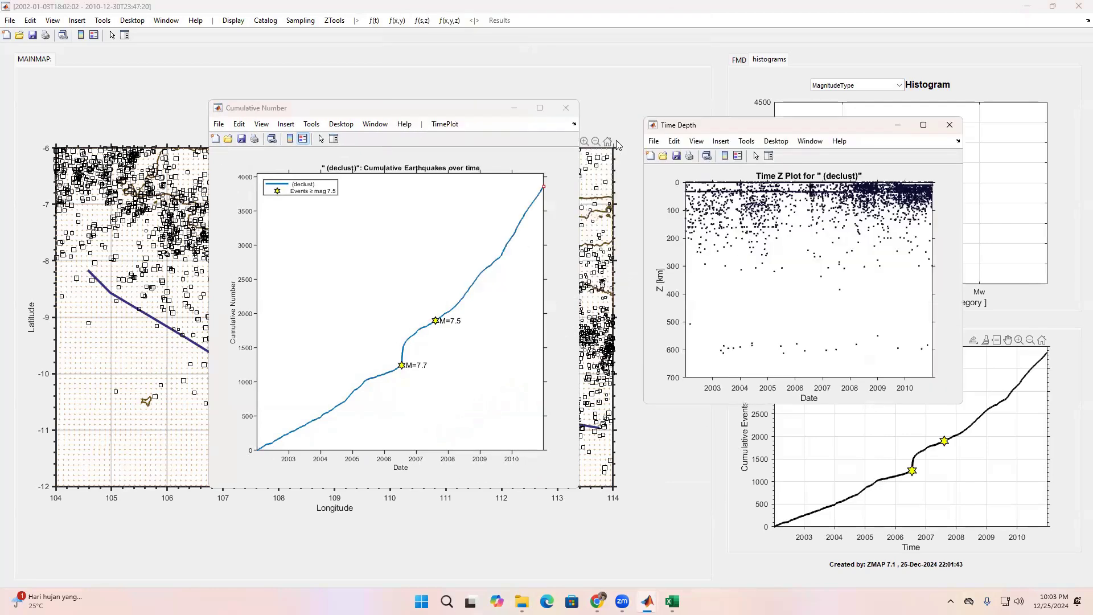
# - Create the time-magnitude plot from the Cumulative Number plot's catalog
pyautogui.click(445, 123)
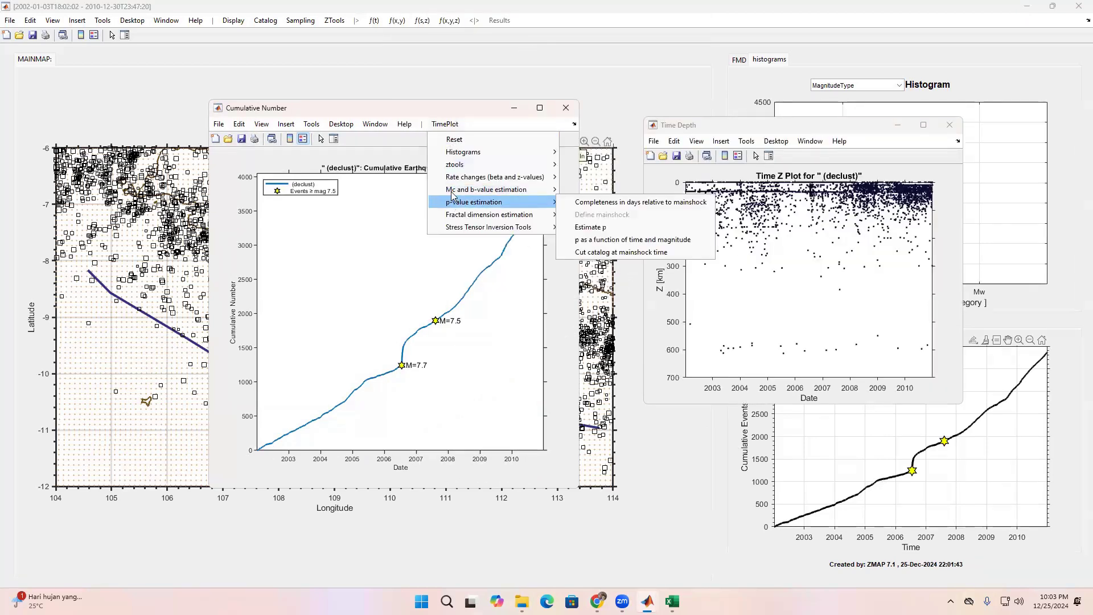
pyautogui.moveTo(480, 165)
pyautogui.click(593, 205)
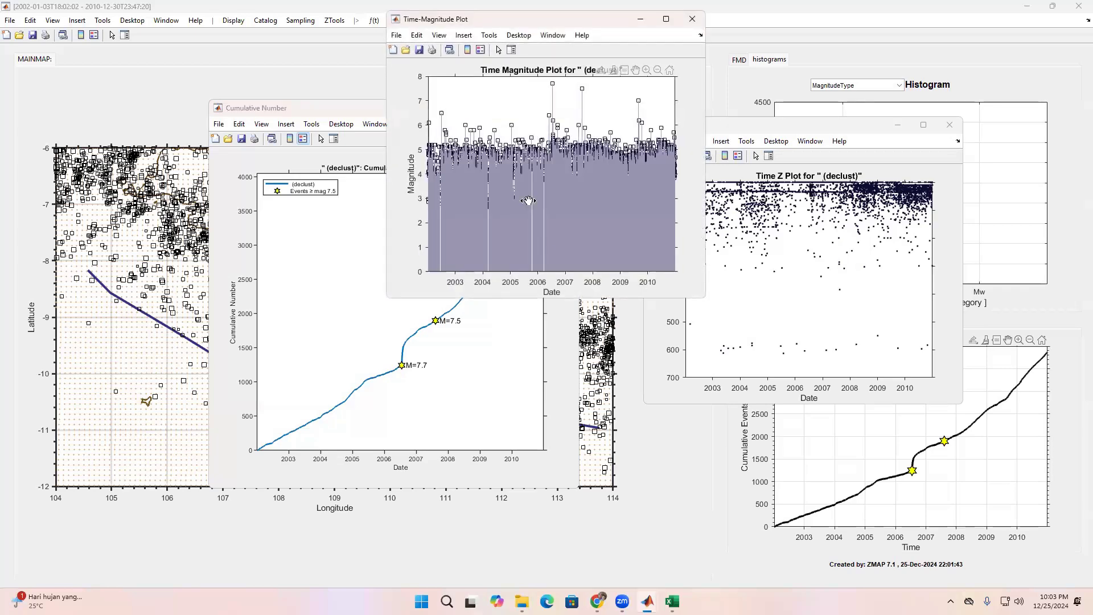
# - Plot the Cumulative Moment Release and examine the jumps in its curve over time
pyautogui.click(455, 124)
pyautogui.moveTo(467, 170)
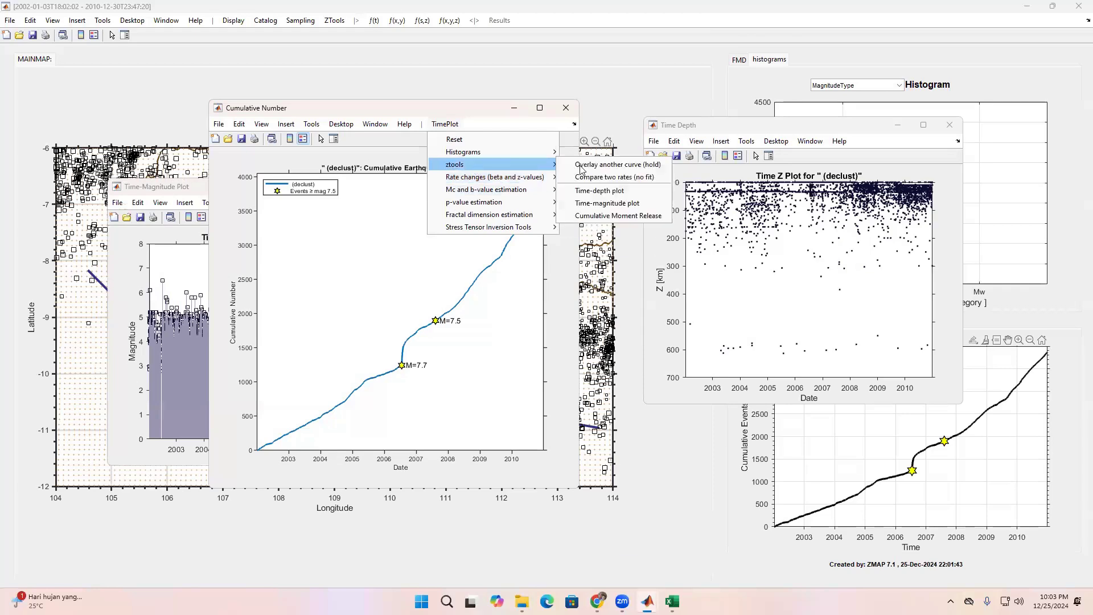
pyautogui.click(616, 217)
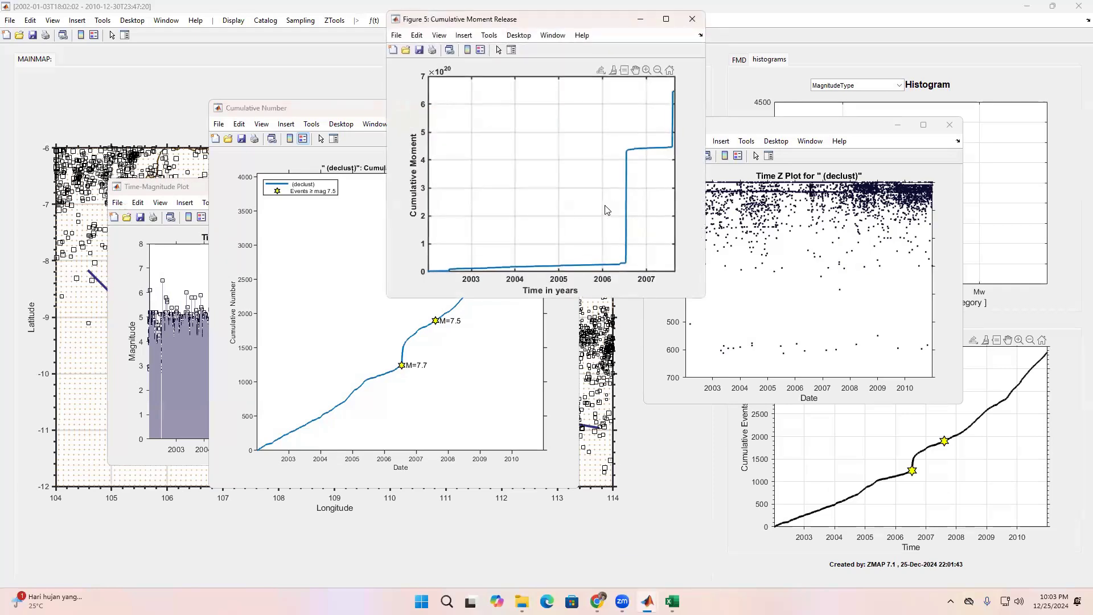
pyautogui.moveTo(552, 17); pyautogui.dragTo(462, 35)
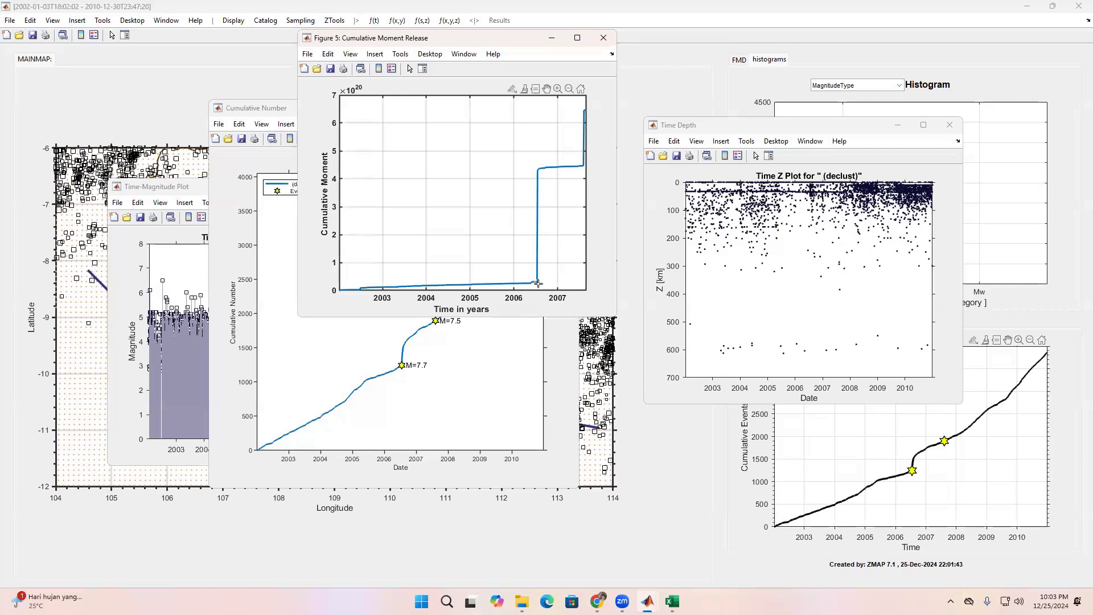
pyautogui.moveTo(538, 282)
pyautogui.moveTo(584, 111)
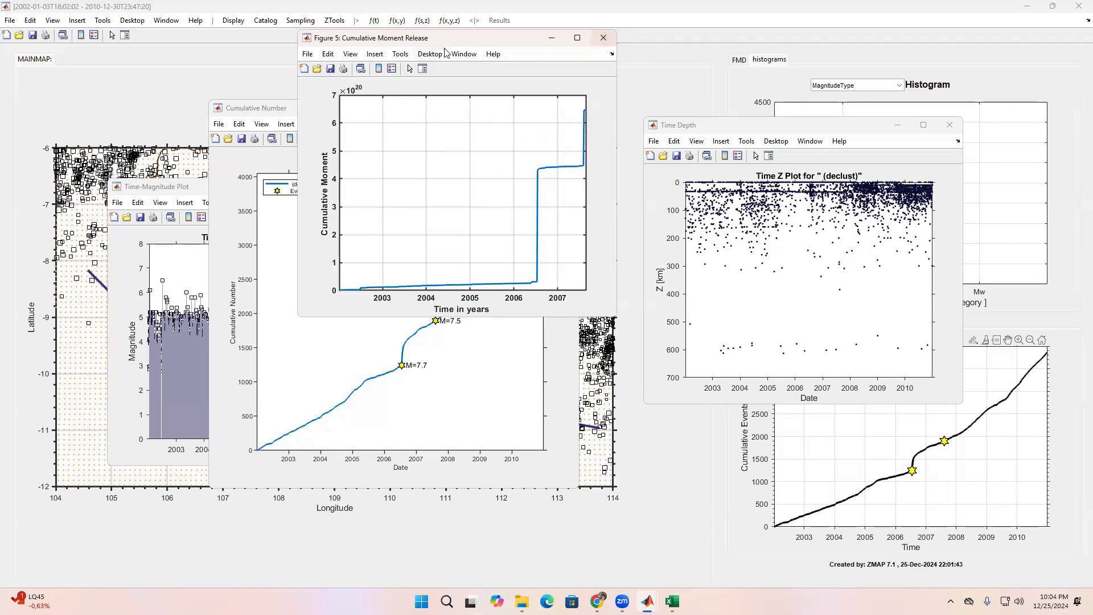
# - Examine the time-magnitude plot and close all the time series plot windows
pyautogui.click(603, 38)
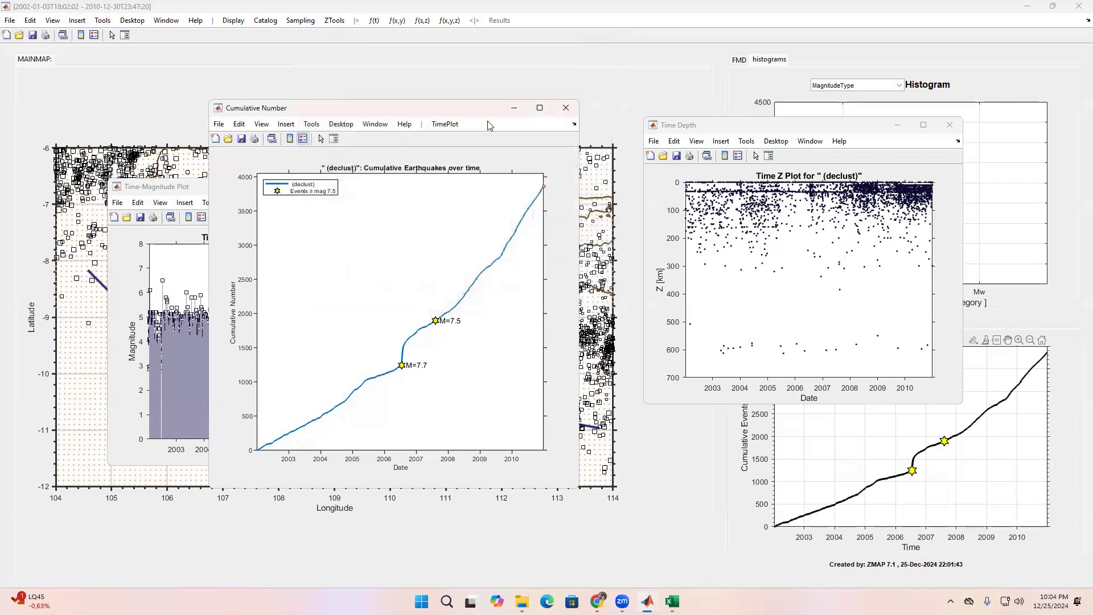
pyautogui.click(183, 189)
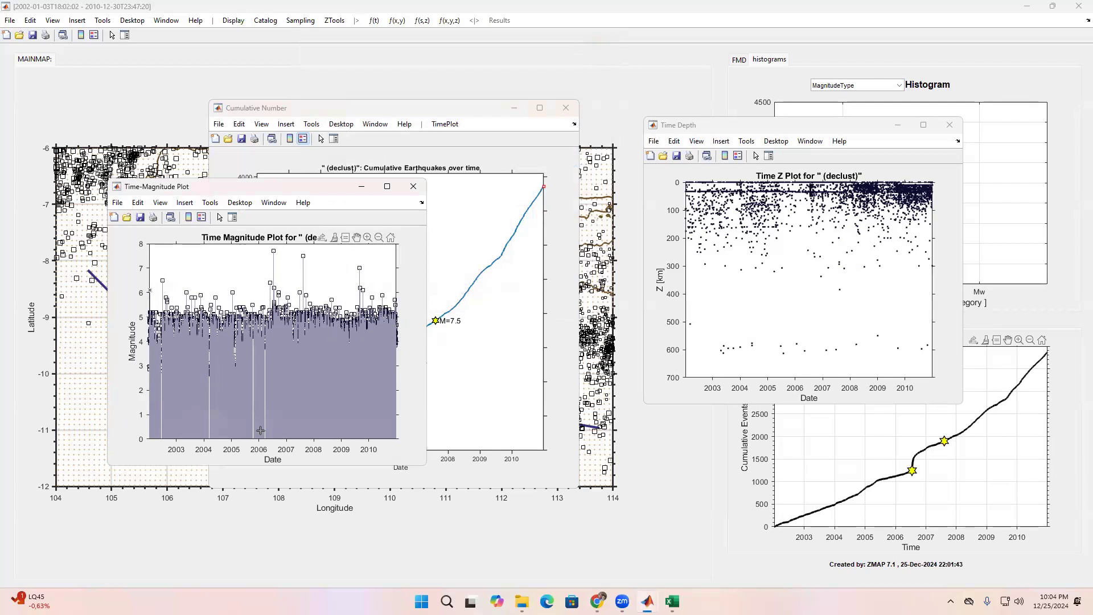
pyautogui.click(273, 252)
pyautogui.click(413, 188)
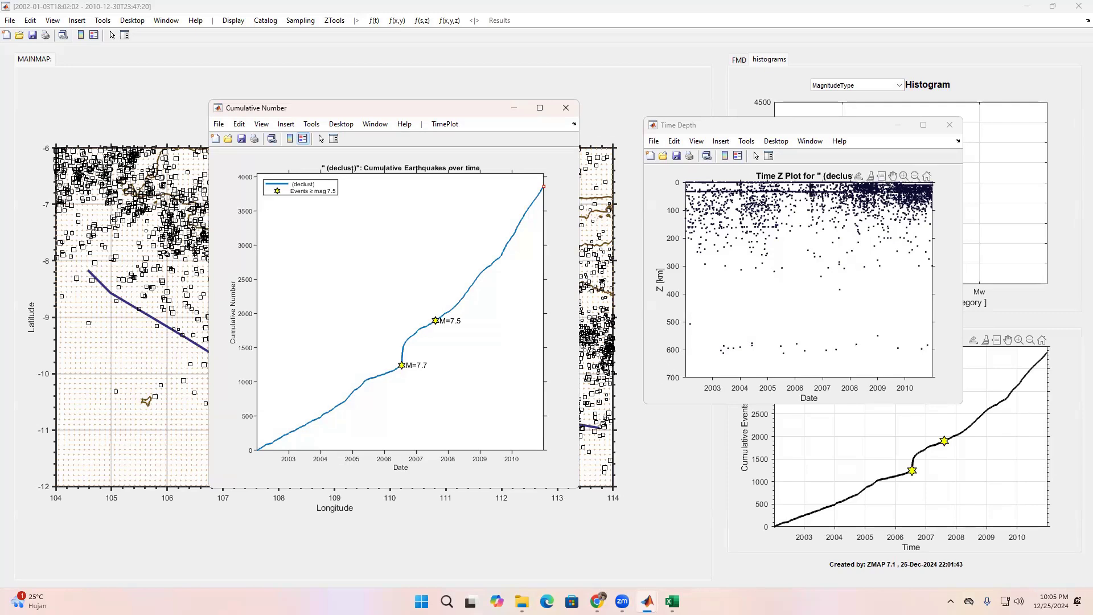
pyautogui.click(949, 125)
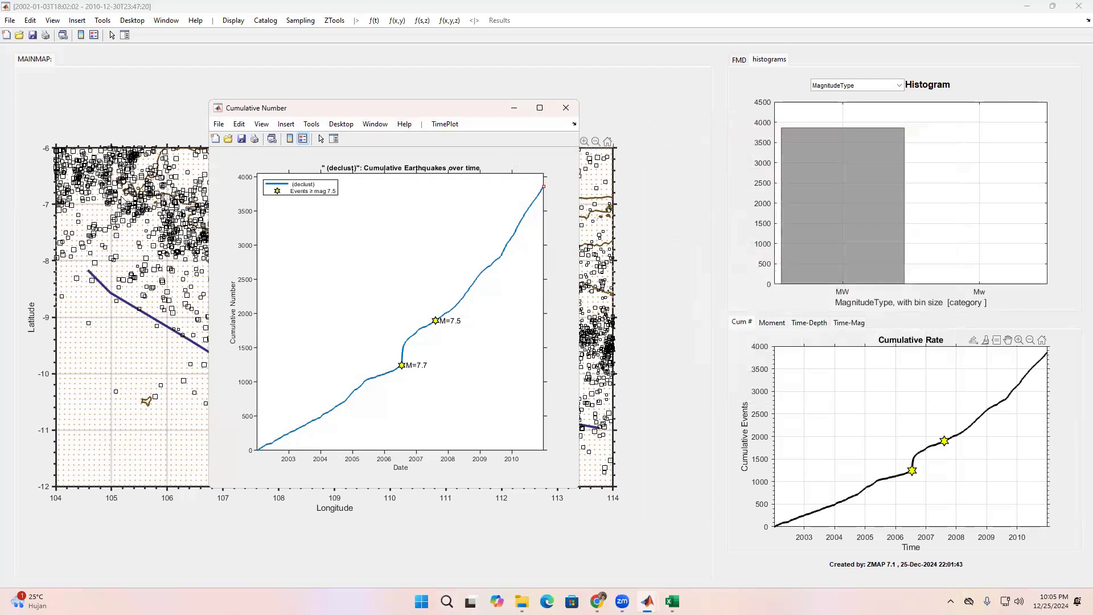
pyautogui.click(566, 108)
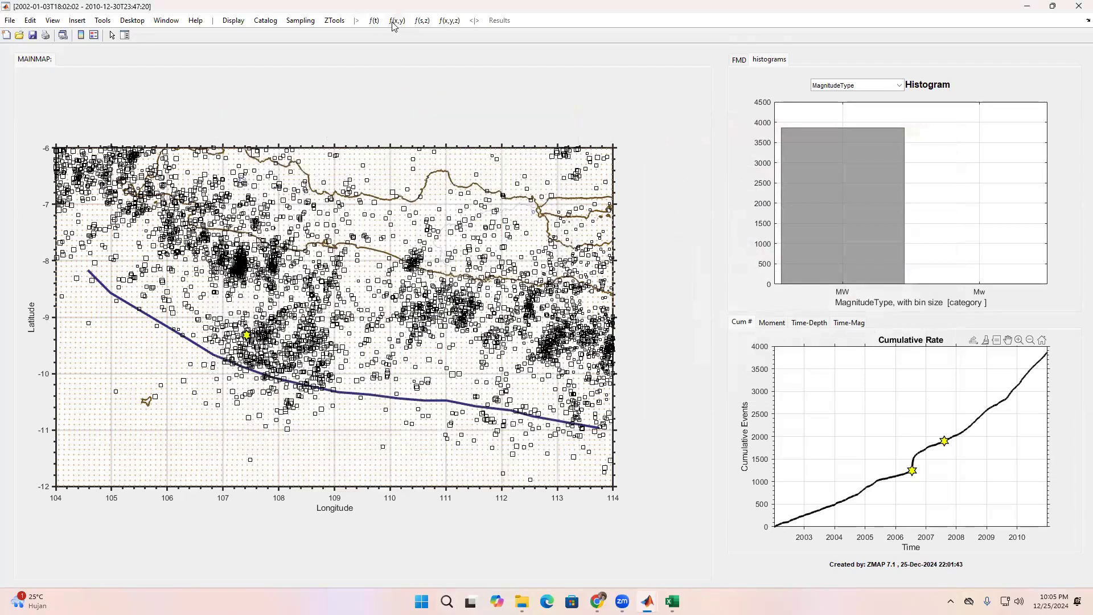
# - Compute the Mc, a- and b-value map using the MaxCurvature calculation and the preset grid parameters
pyautogui.click(397, 21)
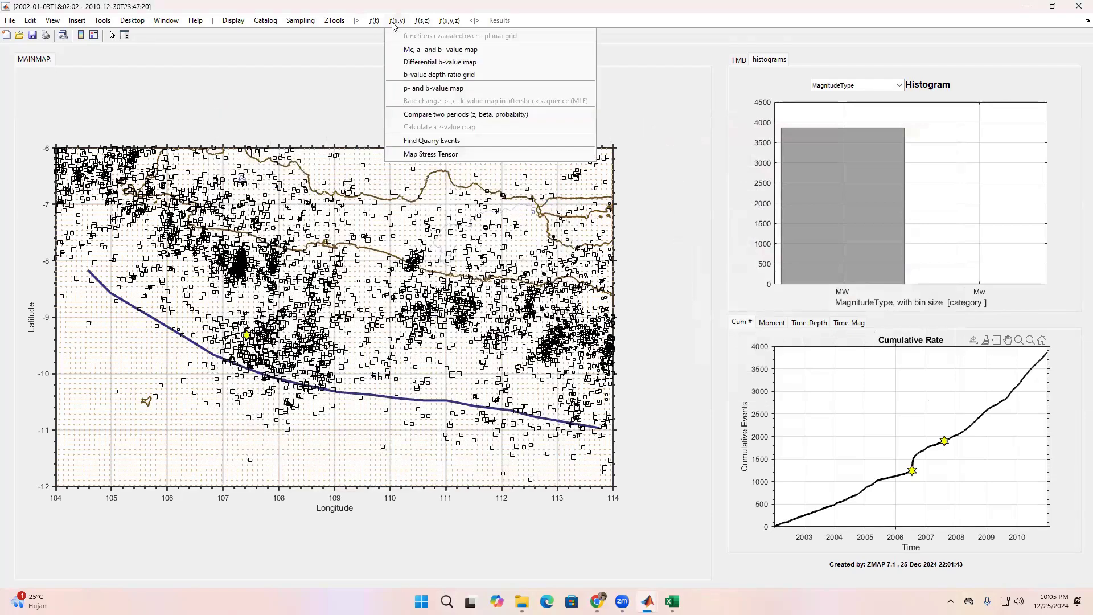
pyautogui.click(406, 50)
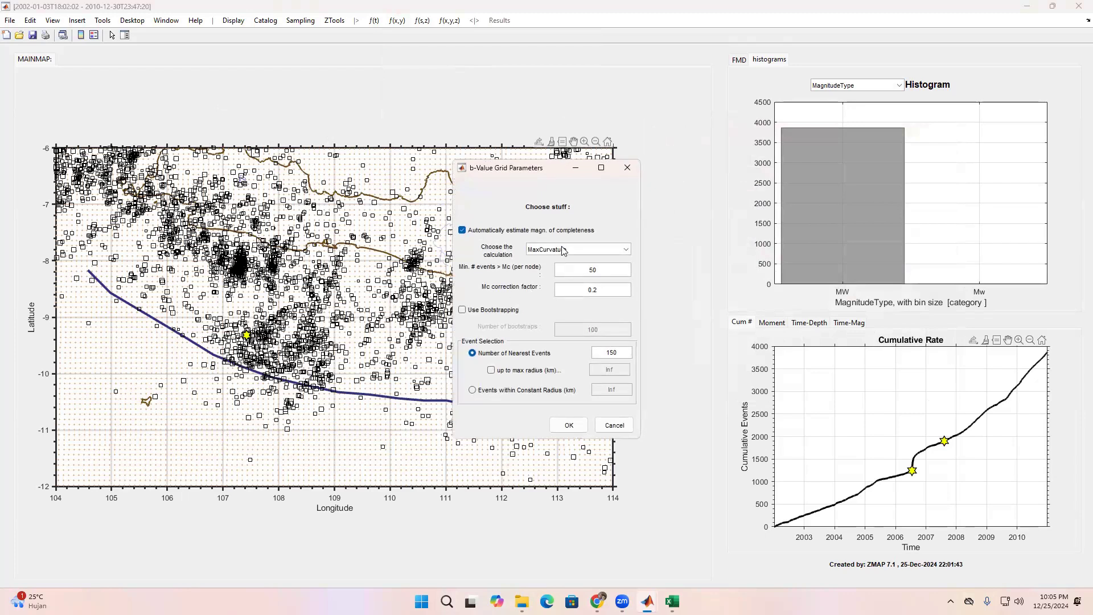
pyautogui.click(627, 251)
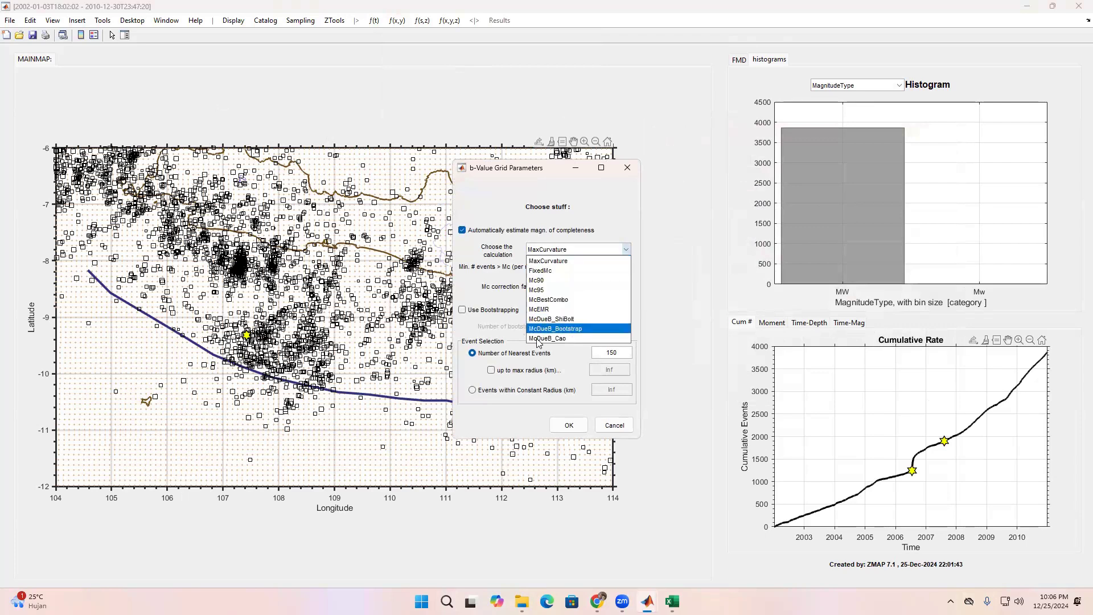
pyautogui.click(621, 249)
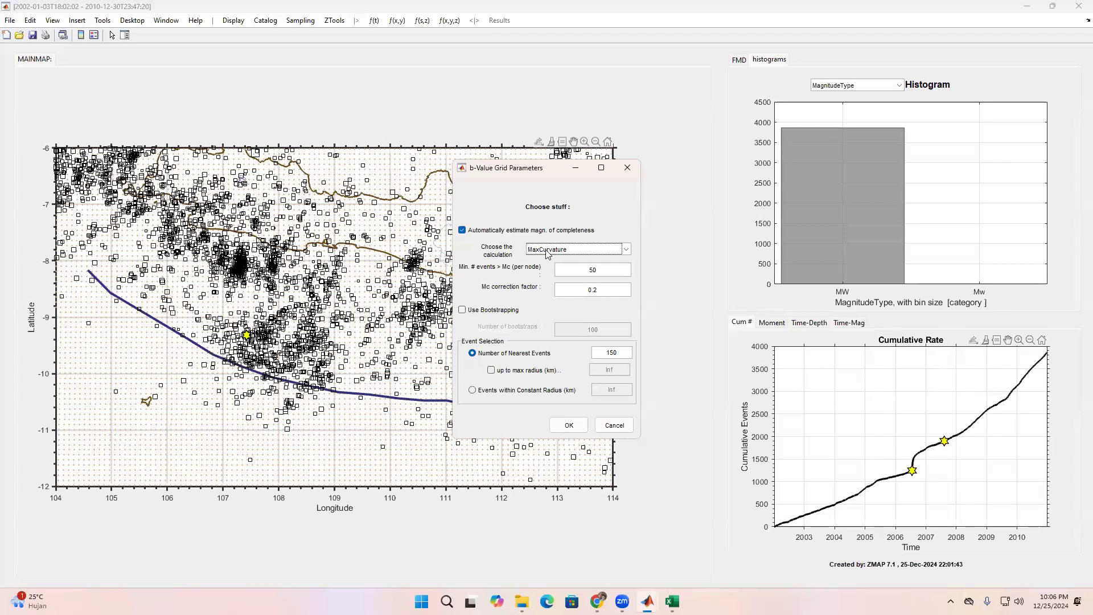
pyautogui.click(569, 426)
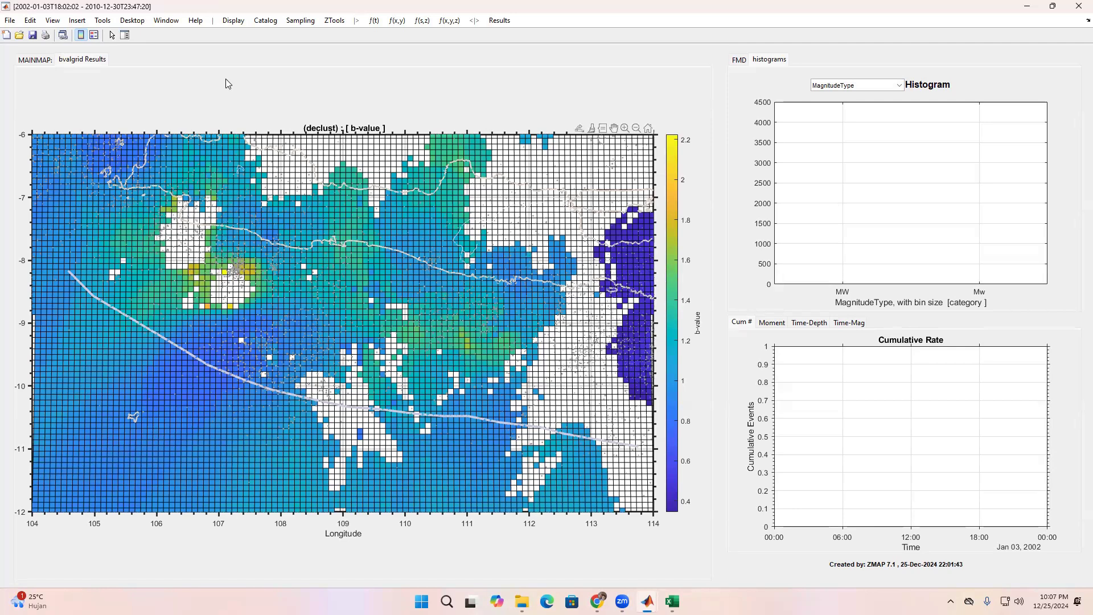
# - Display the standard deviation of the b-value in the bvalgrid results map
pyautogui.rightClick(83, 62)
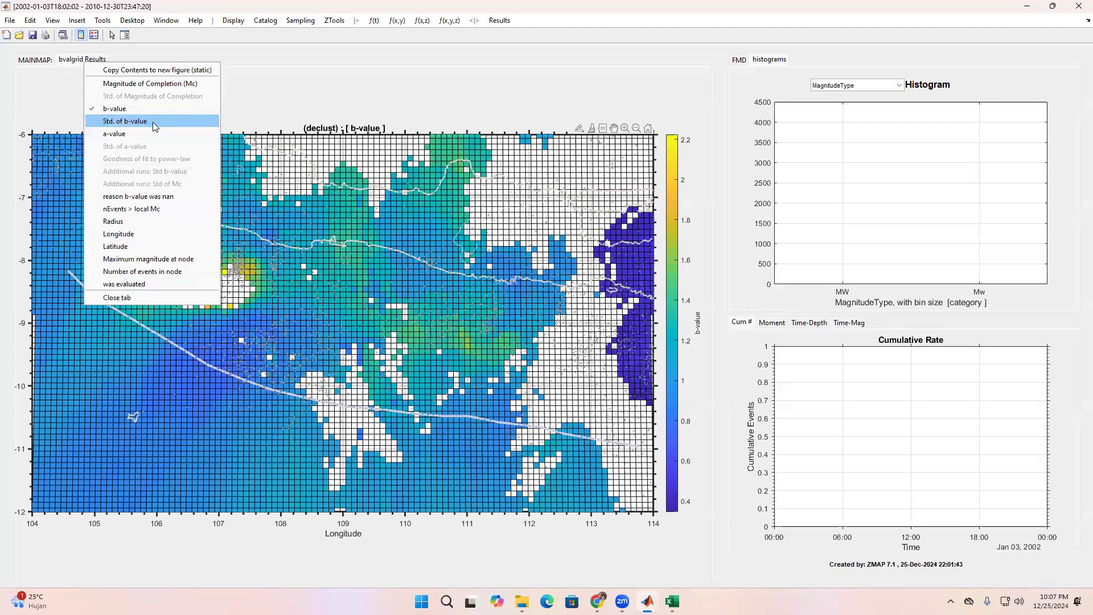
pyautogui.rightClick(80, 60)
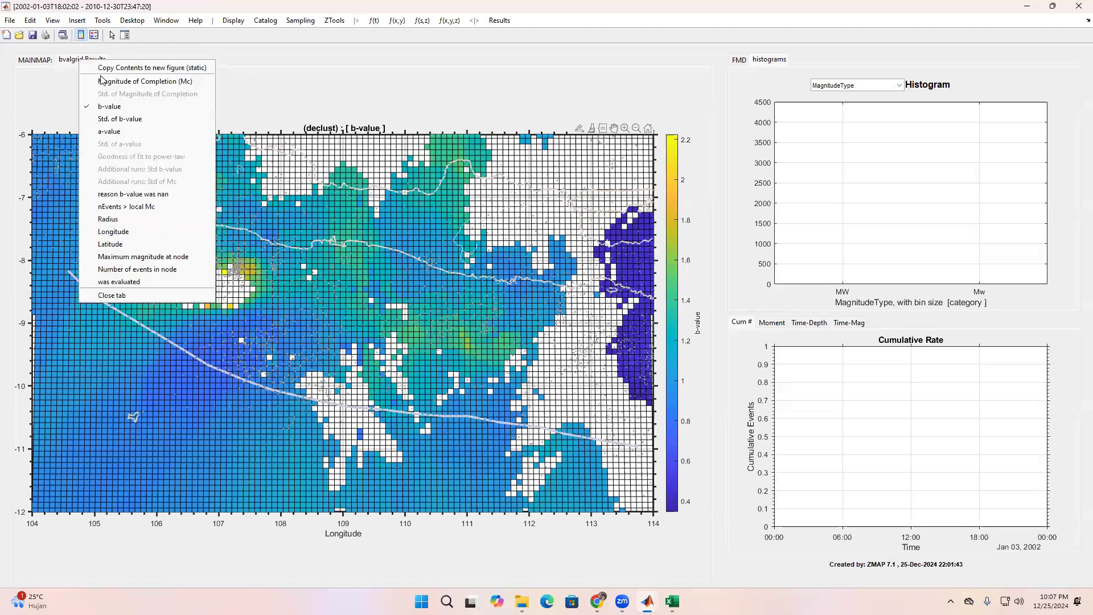
pyautogui.click(123, 117)
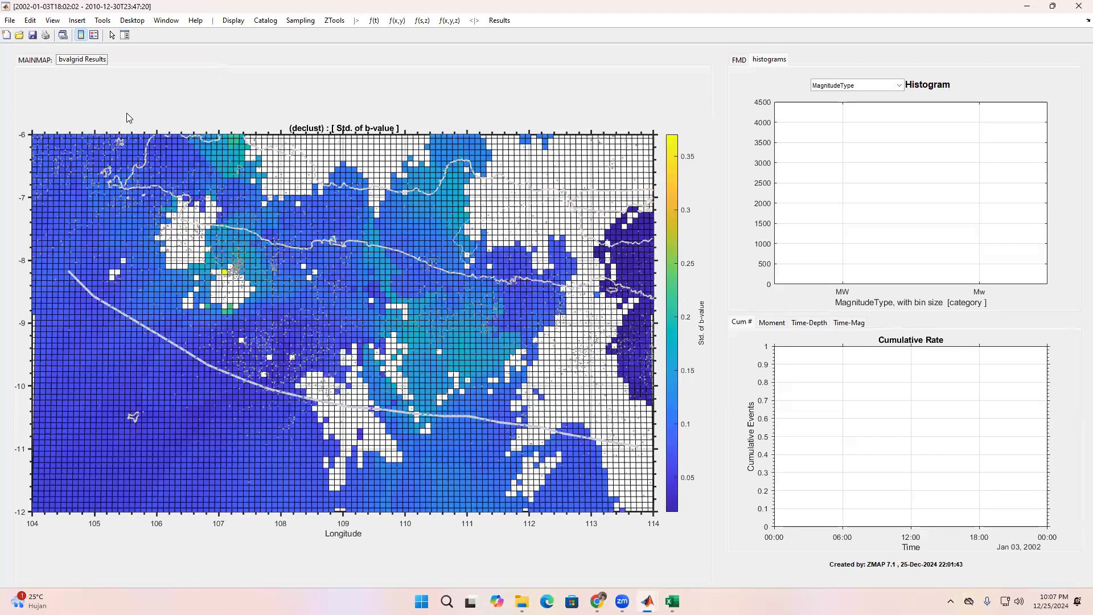
# - Switch the bvalgrid results map to display the a-value
pyautogui.rightClick(88, 60)
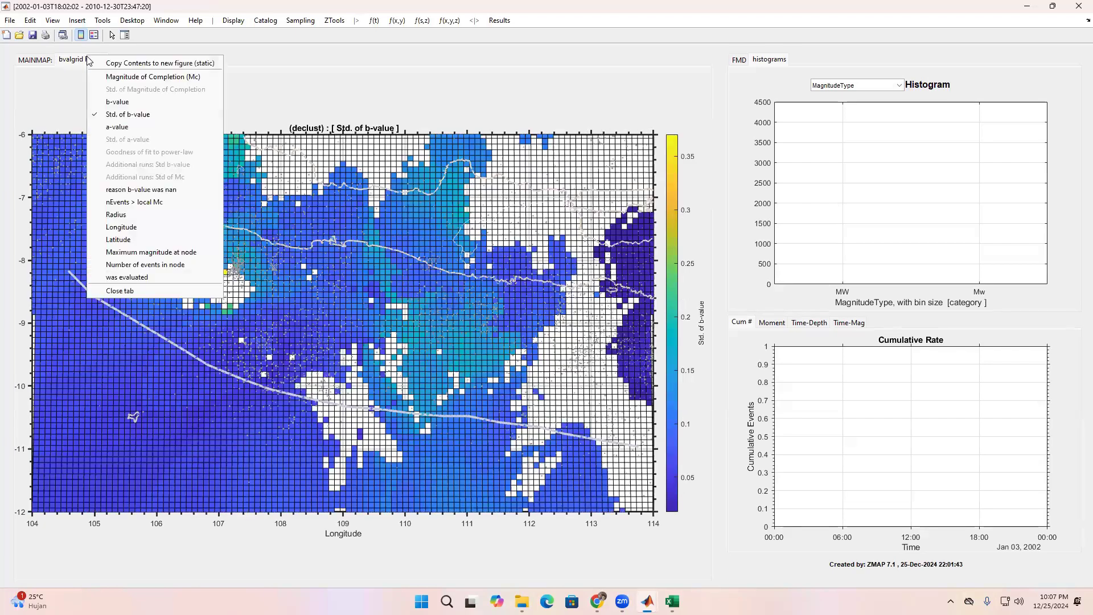
pyautogui.click(126, 127)
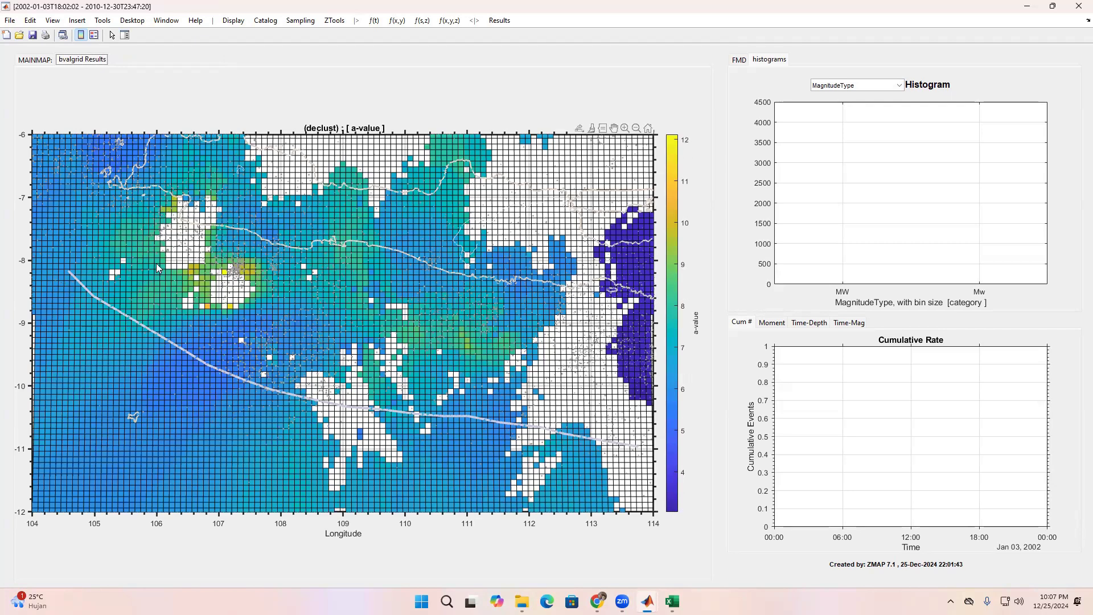
pyautogui.rightClick(70, 64)
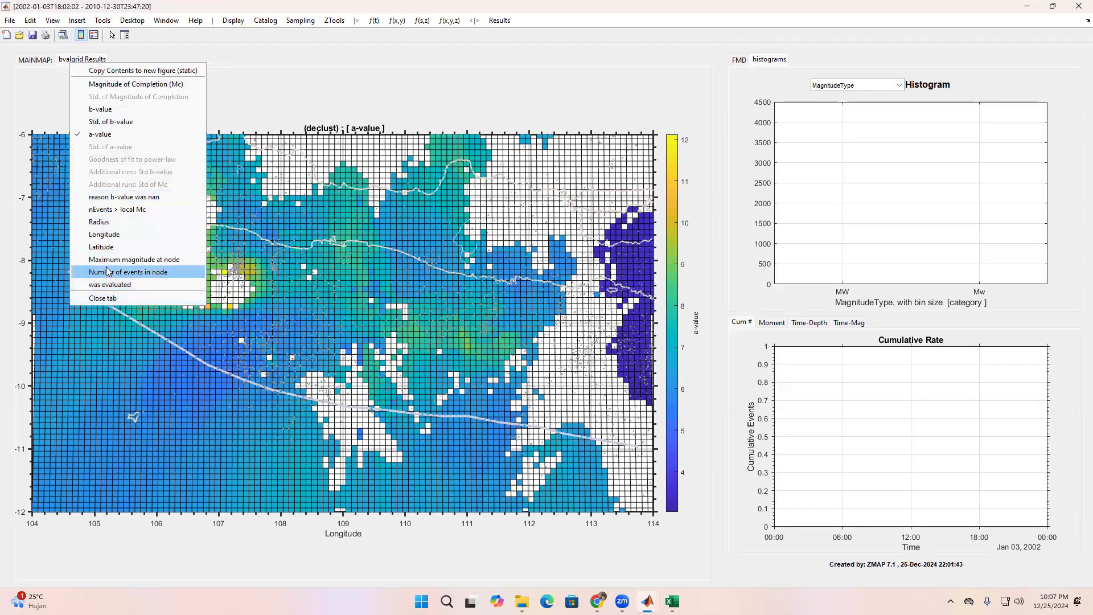
pyautogui.click(466, 209)
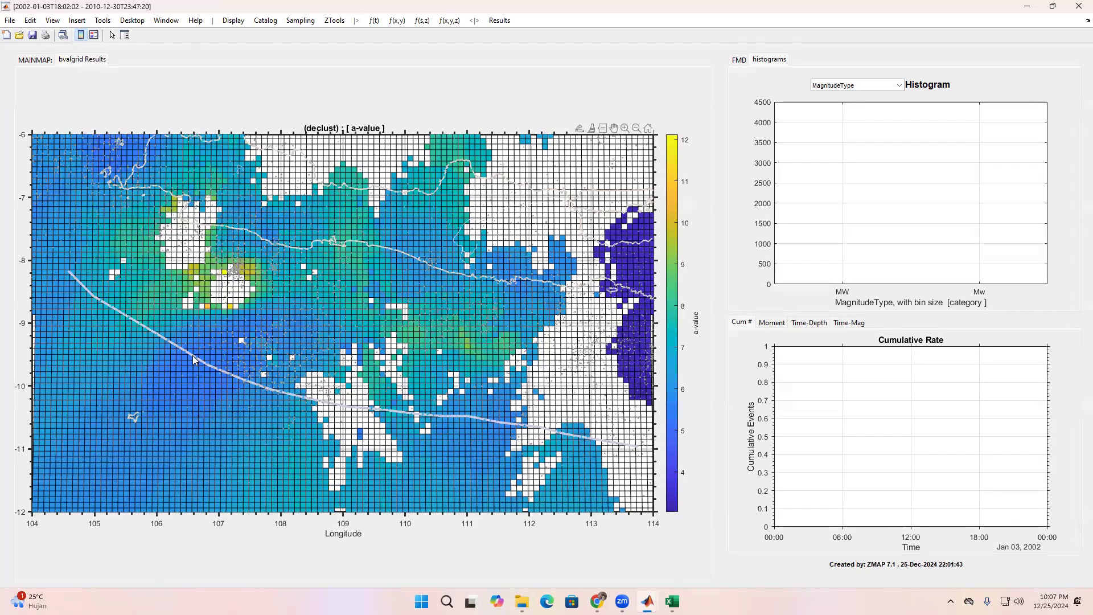
# - Select the events in a circle of about 163 km radius centred near longitude 107, latitude -8.1 on the main map
pyautogui.click(302, 21)
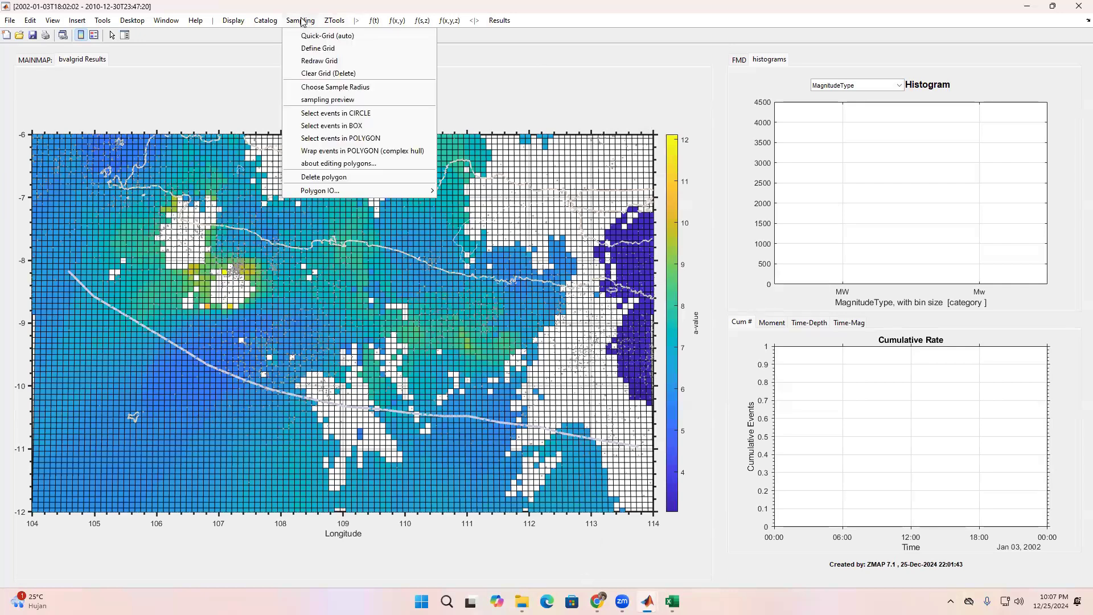
pyautogui.click(349, 116)
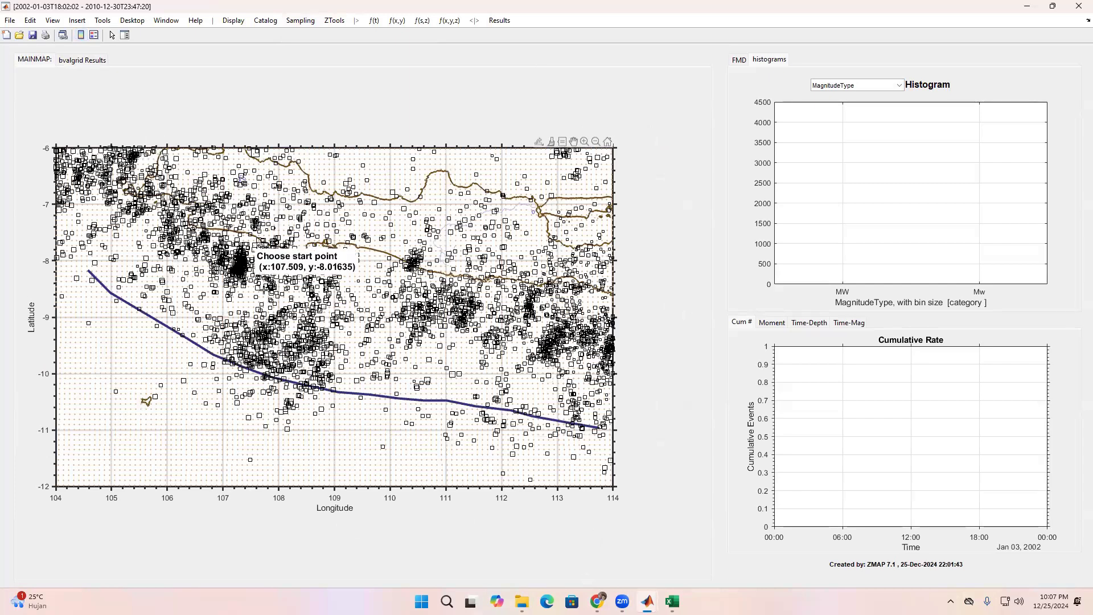
pyautogui.click(223, 265)
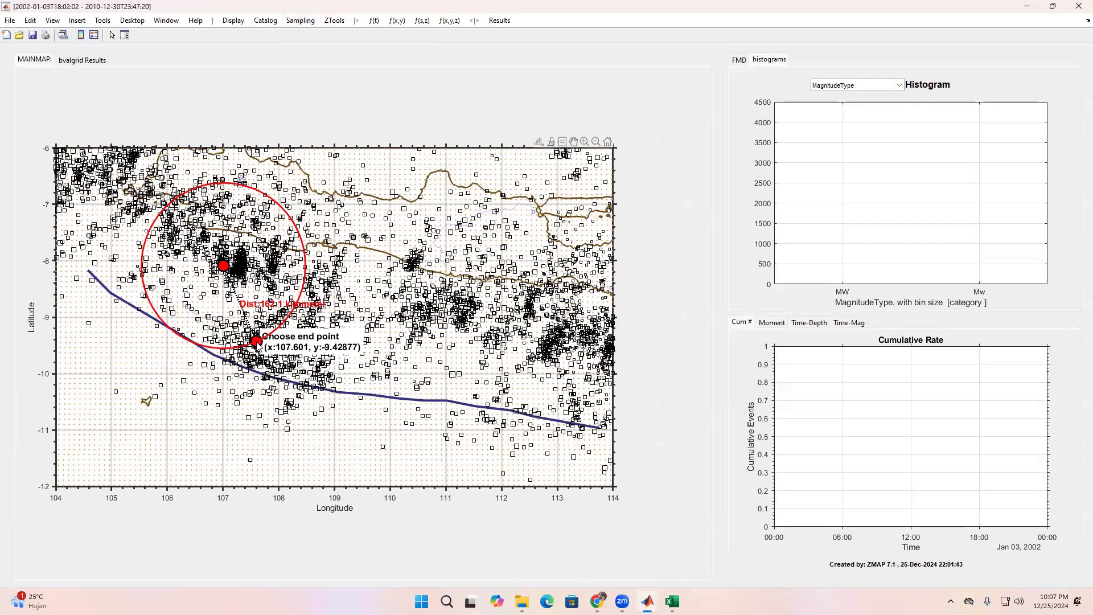
pyautogui.click(254, 342)
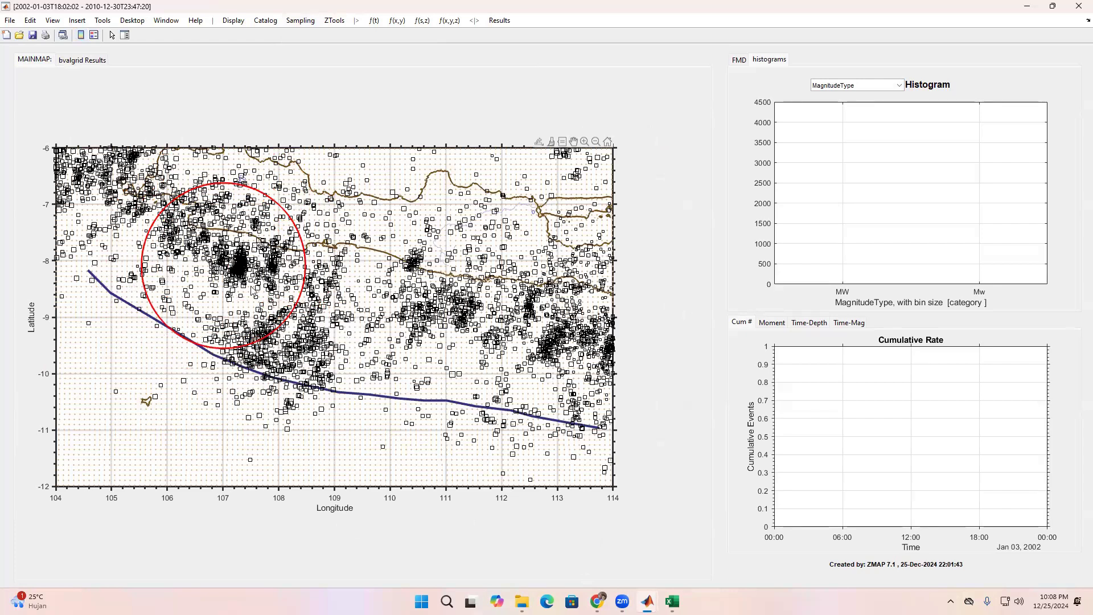
pyautogui.click(374, 21)
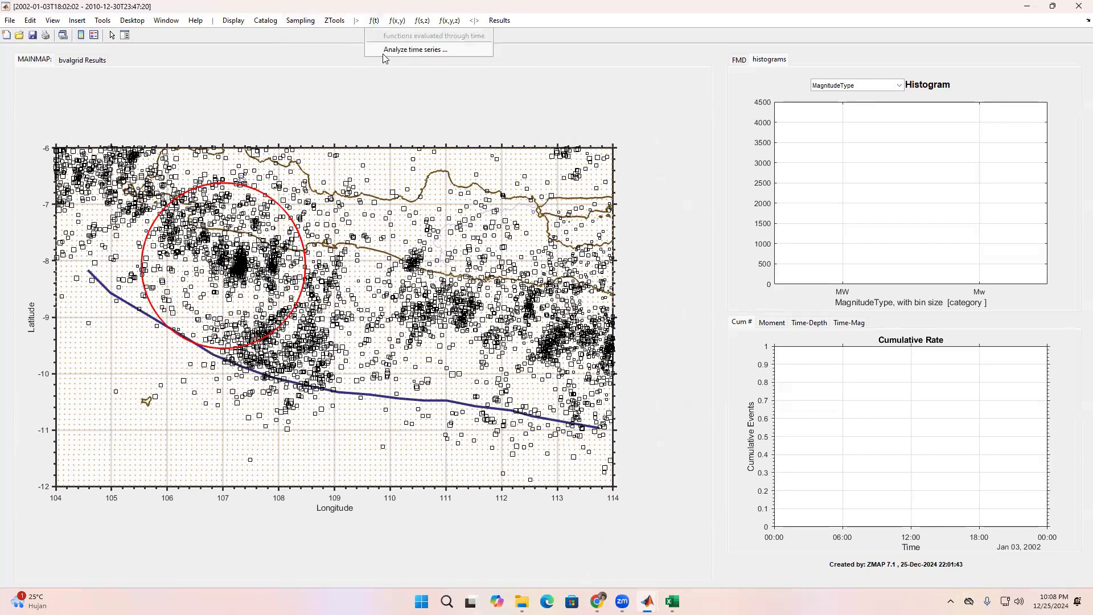
pyautogui.click(415, 49)
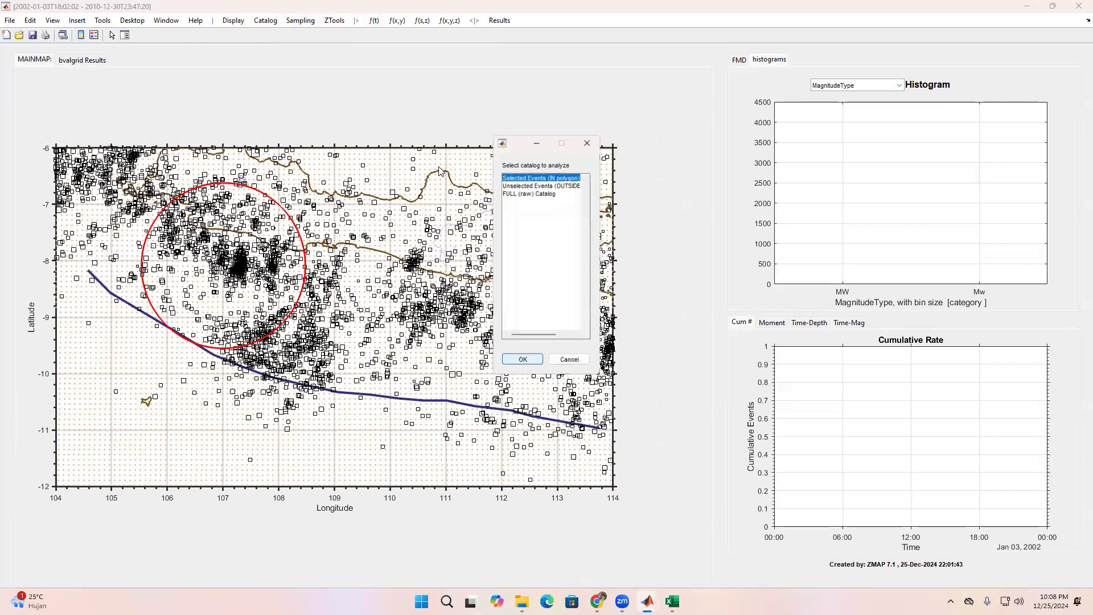
pyautogui.click(526, 193)
pyautogui.click(530, 178)
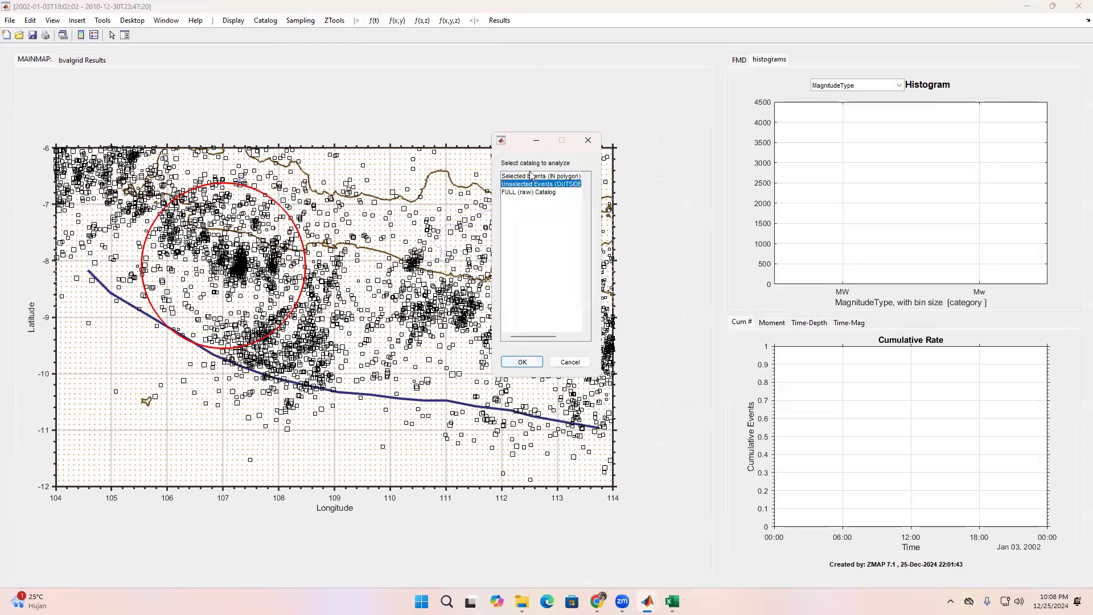
pyautogui.click(532, 186)
pyautogui.click(581, 365)
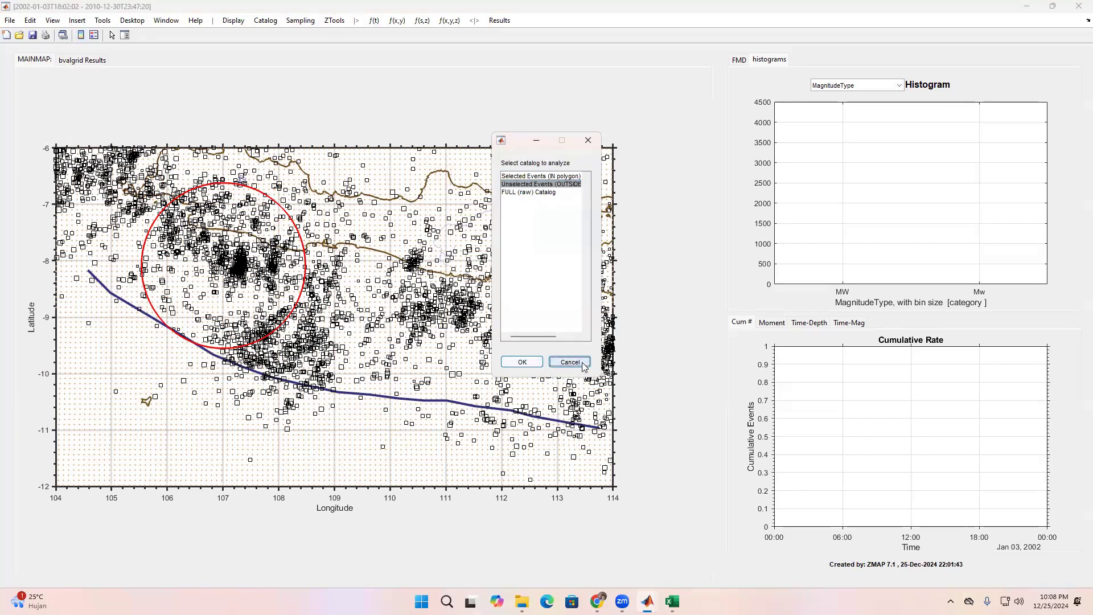